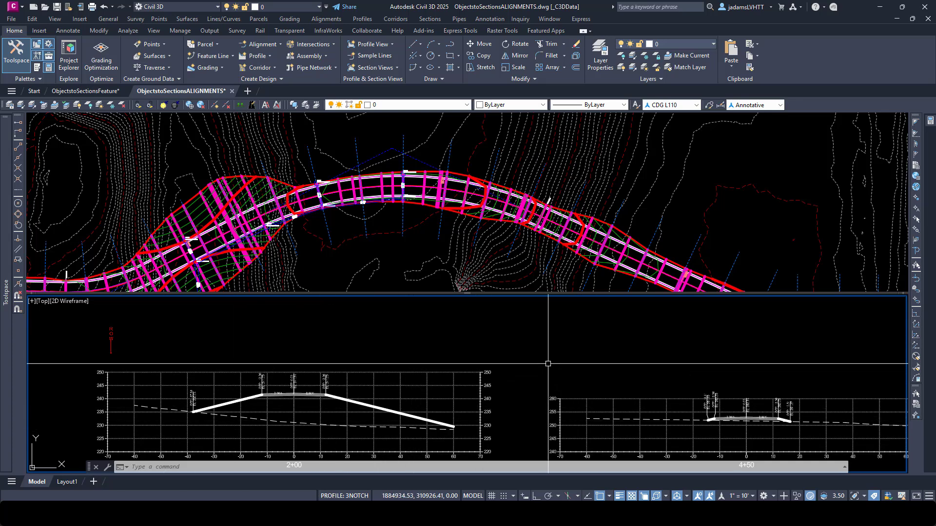
# Create ROW-<[Side]> offset alignments from DESIGN ALIGNMENT over its full length, one per side at 50 feet, using the Offsets style and _No Labels
pyautogui.click(435, 241)
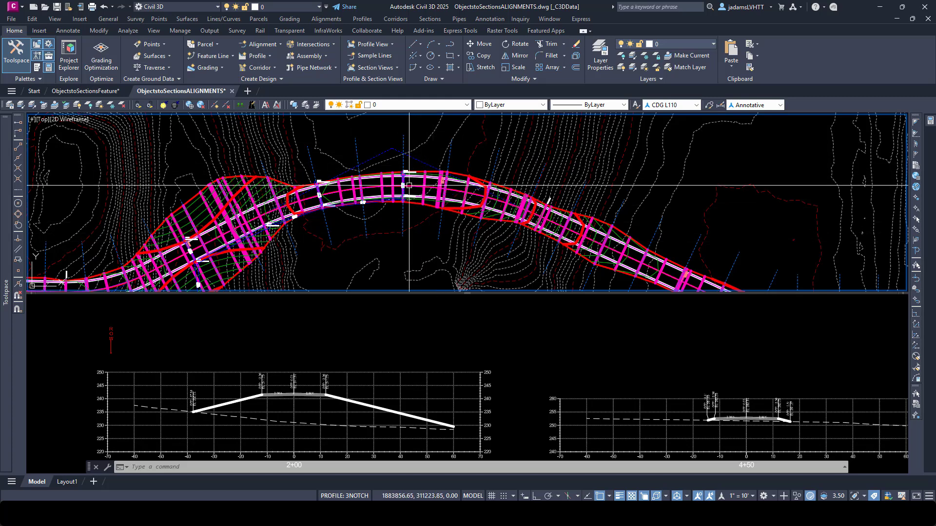
pyautogui.scroll(4, 409, 186)
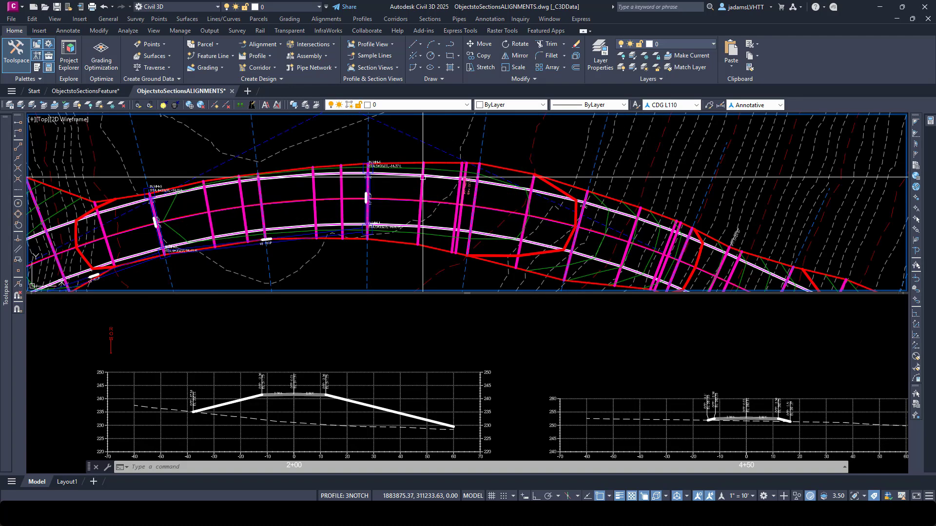
pyautogui.scroll(8, 429, 215)
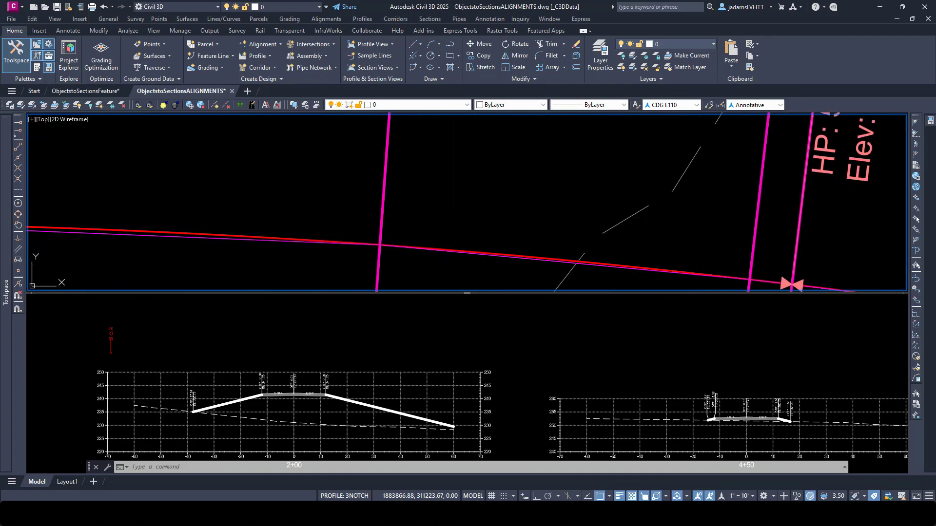
pyautogui.press('Escape')
pyautogui.press('Escape')
pyautogui.click(191, 229)
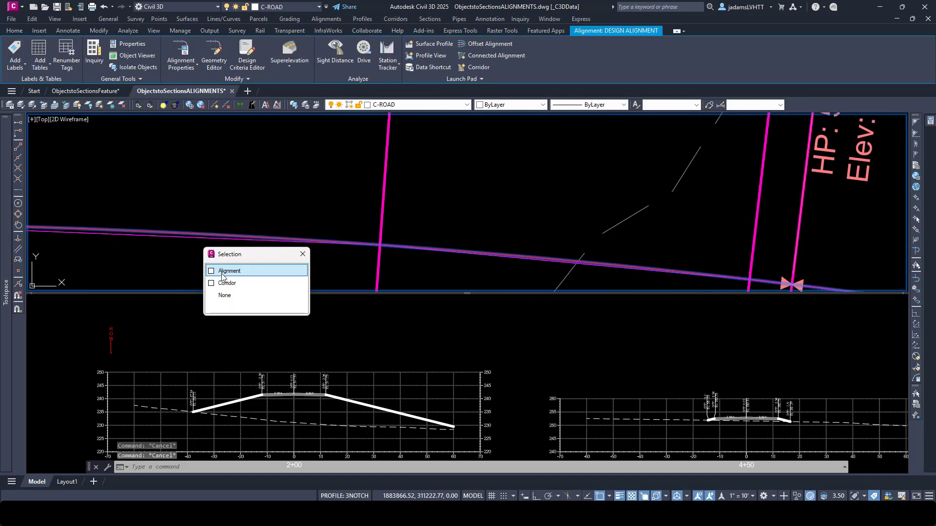
pyautogui.click(229, 271)
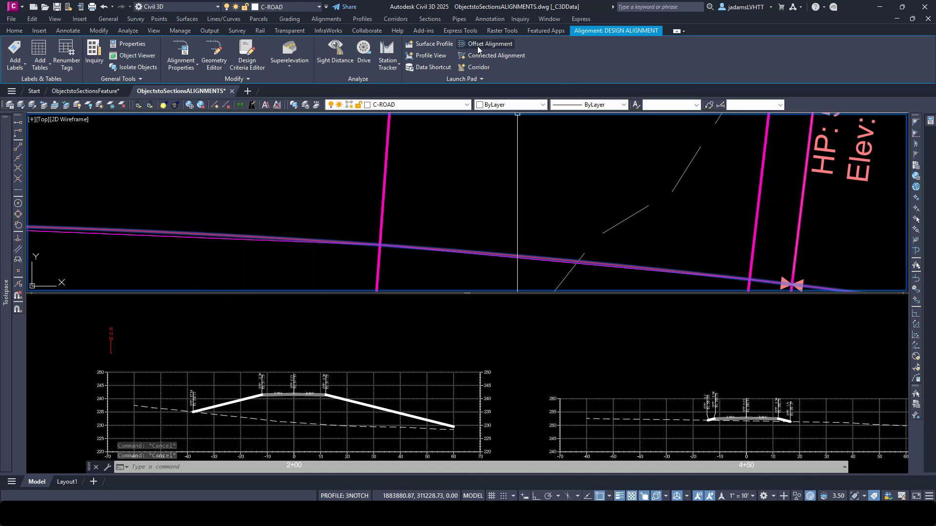
pyautogui.click(485, 44)
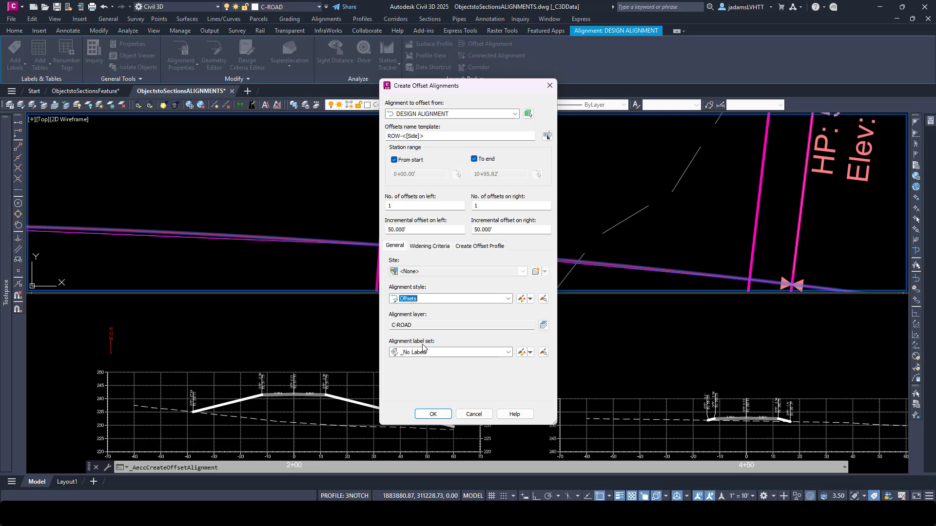
pyautogui.click(434, 414)
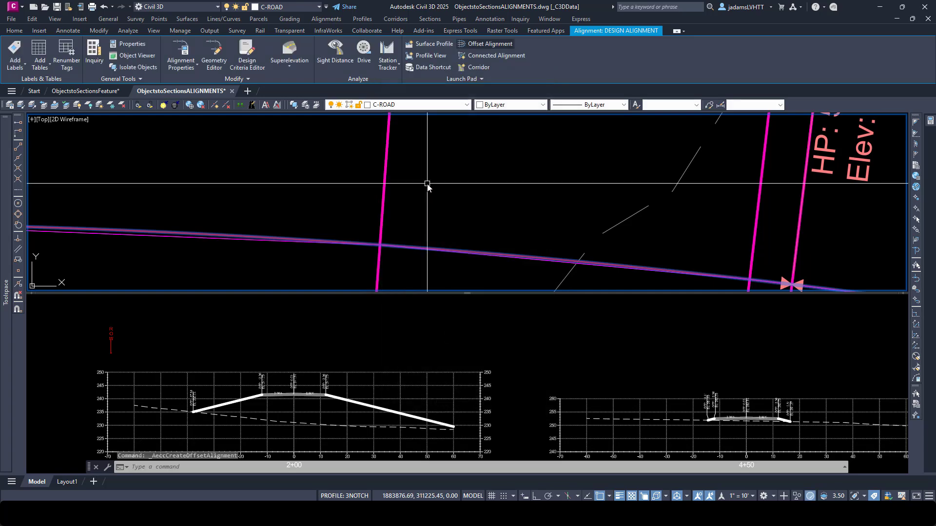
pyautogui.scroll(-8, 427, 183)
pyautogui.scroll(-3, 427, 183)
pyautogui.press('Escape')
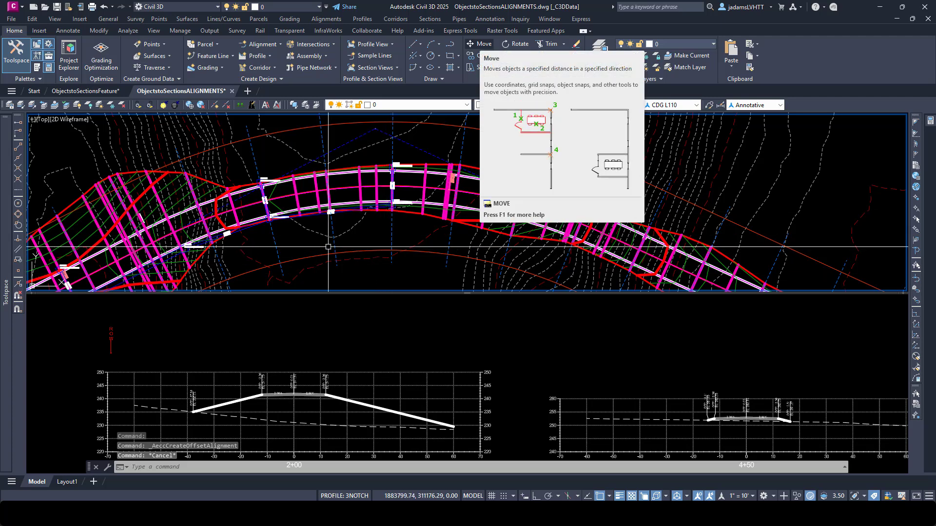
# Examine the left and right ROW offset alignments in the plan view against the section views
pyautogui.click(345, 128)
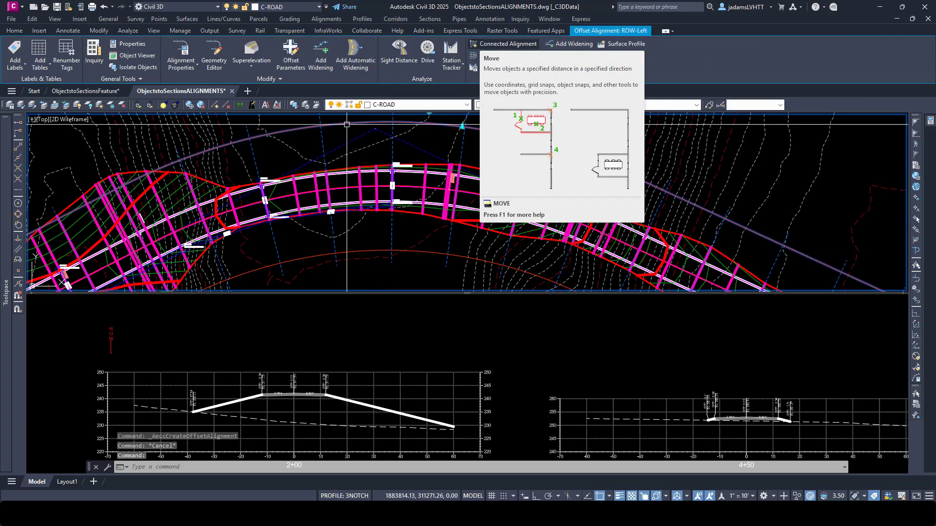
pyautogui.press('Escape')
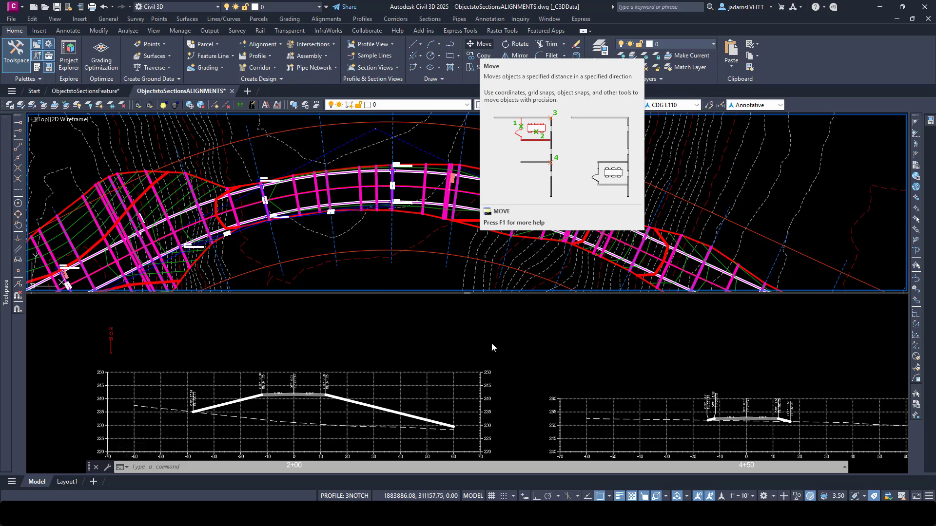
pyautogui.click(528, 340)
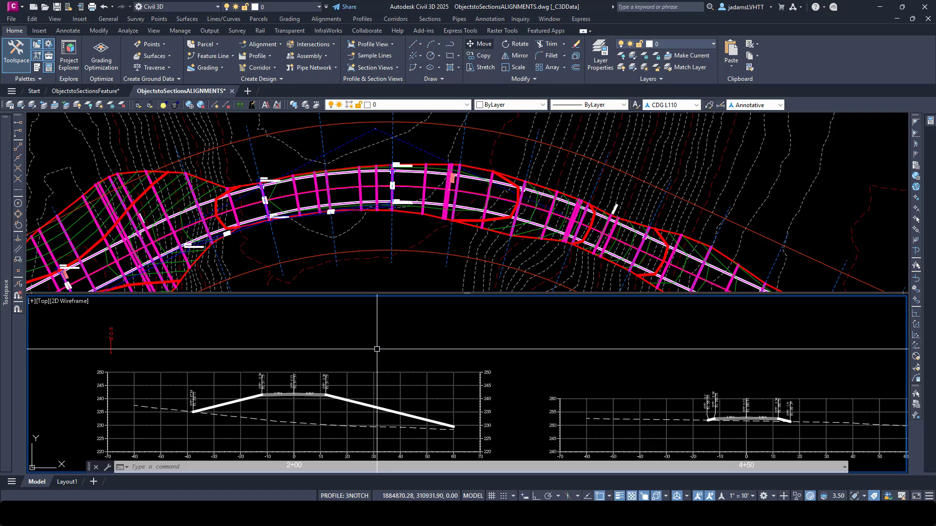
pyautogui.moveTo(376, 349); pyautogui.dragTo(383, 343, button='middle')
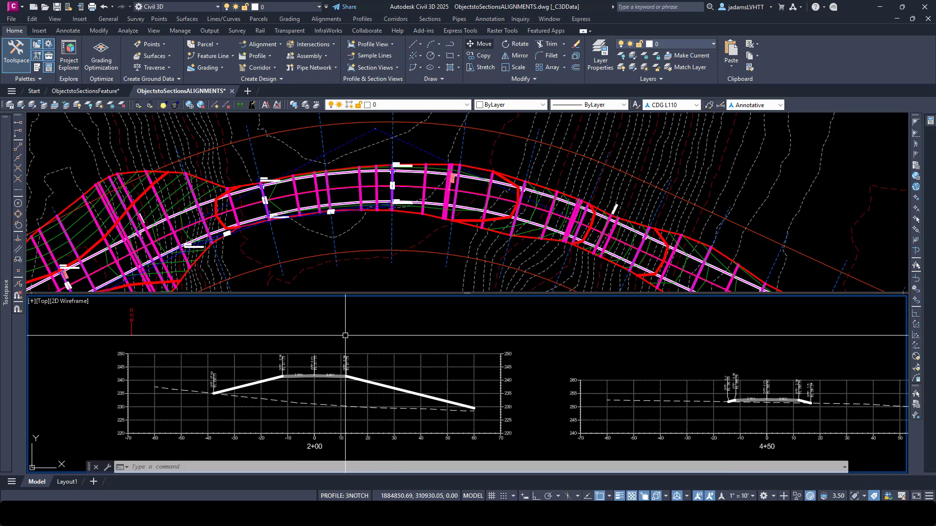
pyautogui.click(375, 247)
pyautogui.click(379, 250)
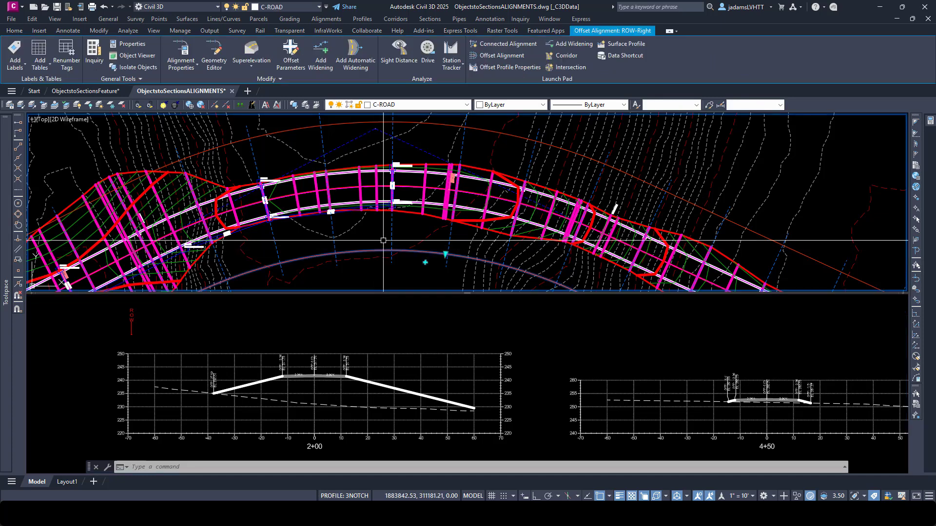
pyautogui.press('Escape')
pyautogui.click(379, 170)
pyautogui.press('Escape')
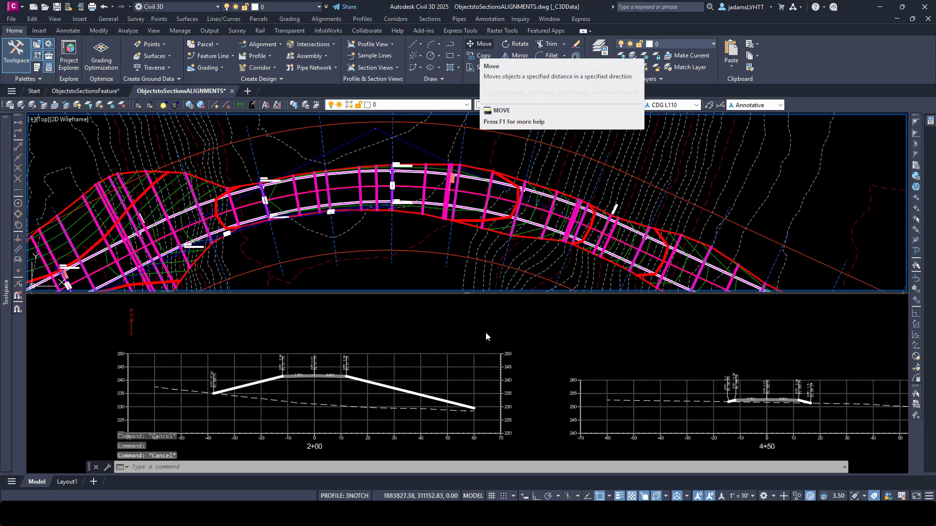
pyautogui.click(454, 324)
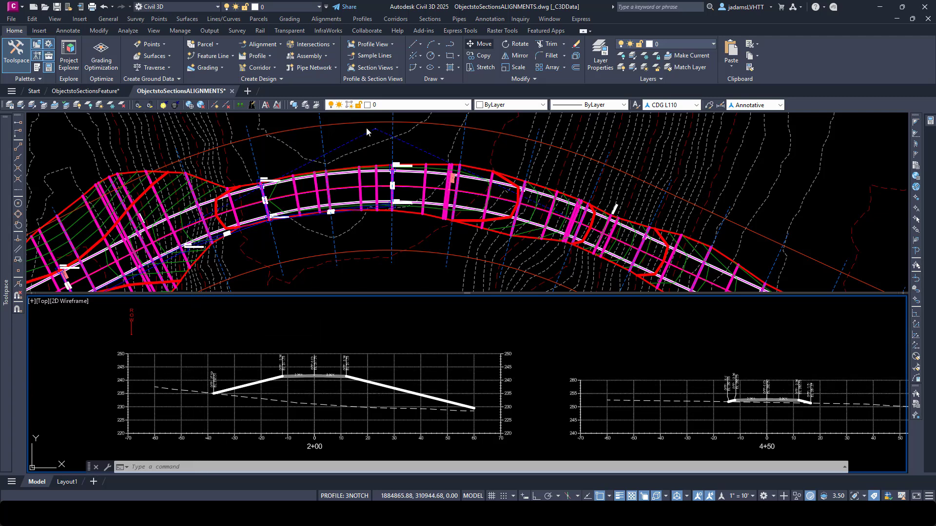
# Inspect the red ROW block symbol above the 2+00 section view and compare it with the plan's offset alignments
pyautogui.click(390, 312)
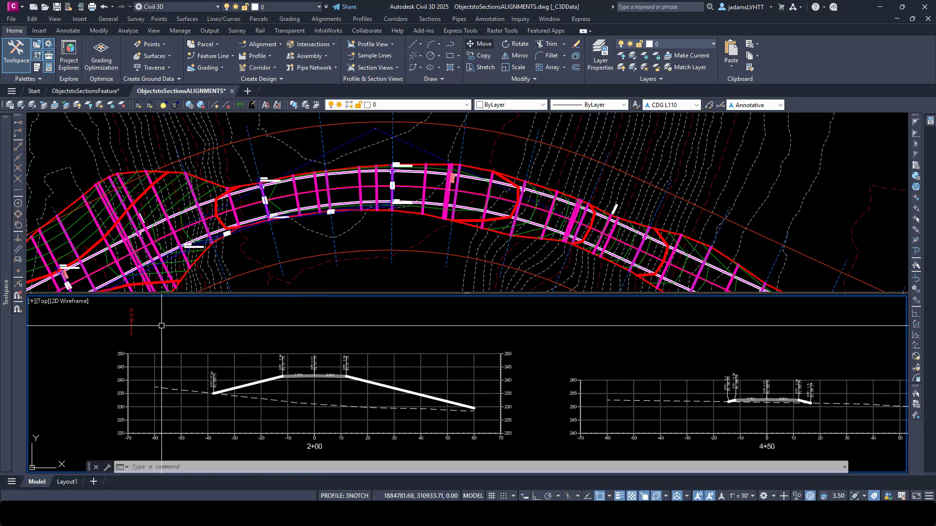
pyautogui.moveTo(132, 323); pyautogui.dragTo(259, 348, button='middle')
pyautogui.scroll(6, 260, 348)
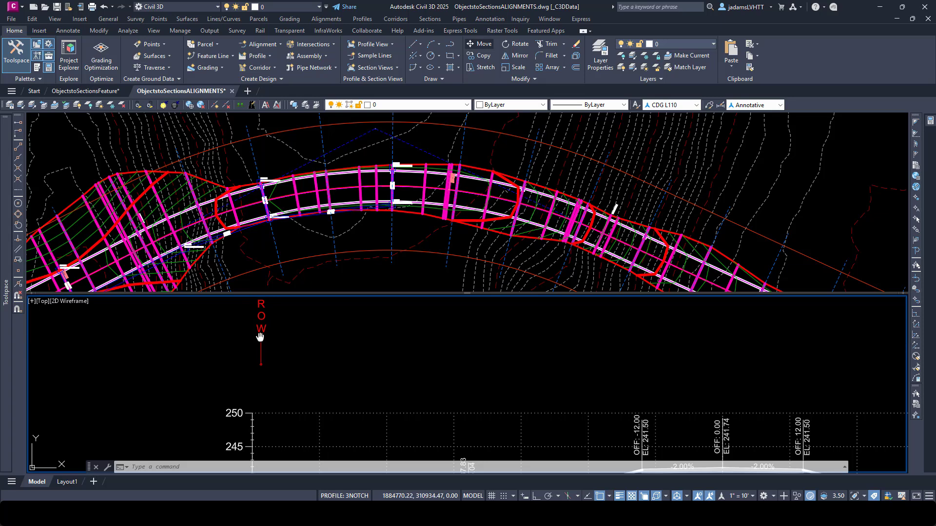
pyautogui.scroll(-5, 271, 343)
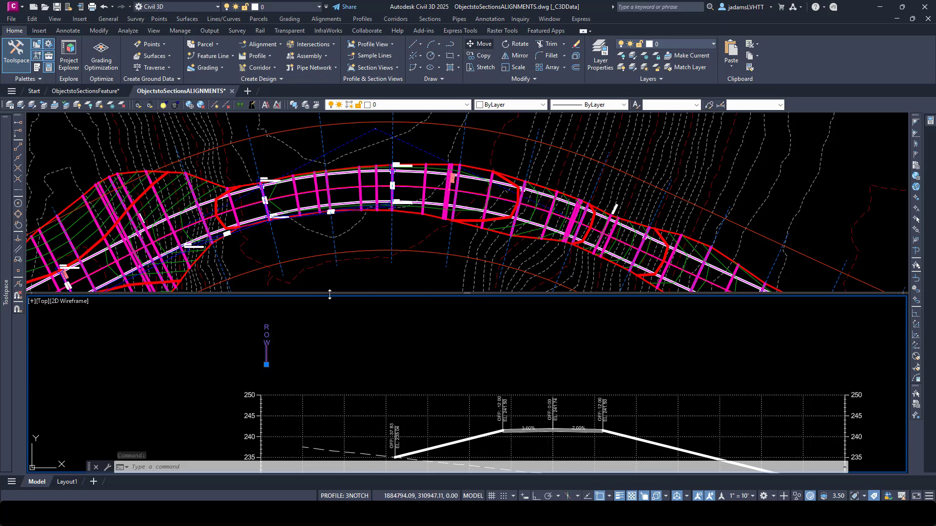
pyautogui.press('Escape')
pyautogui.scroll(5, 274, 344)
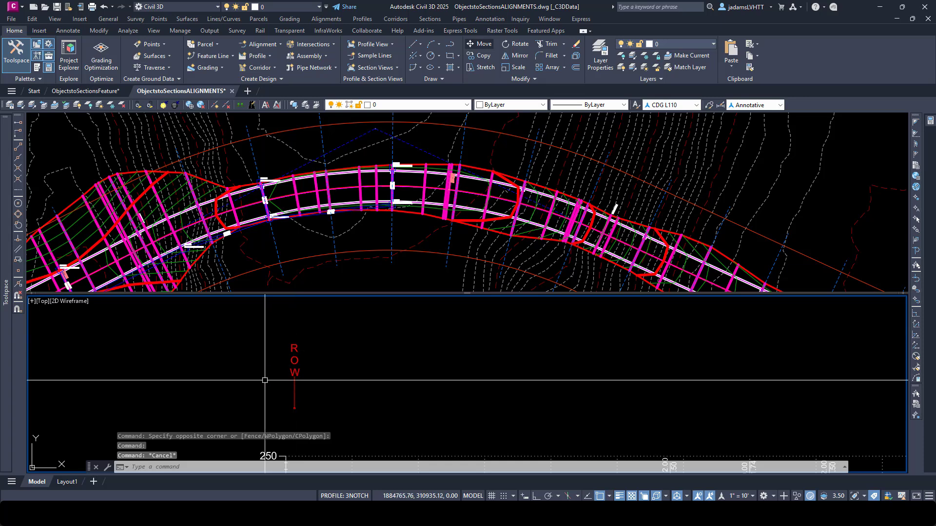
pyautogui.scroll(-2, 286, 325)
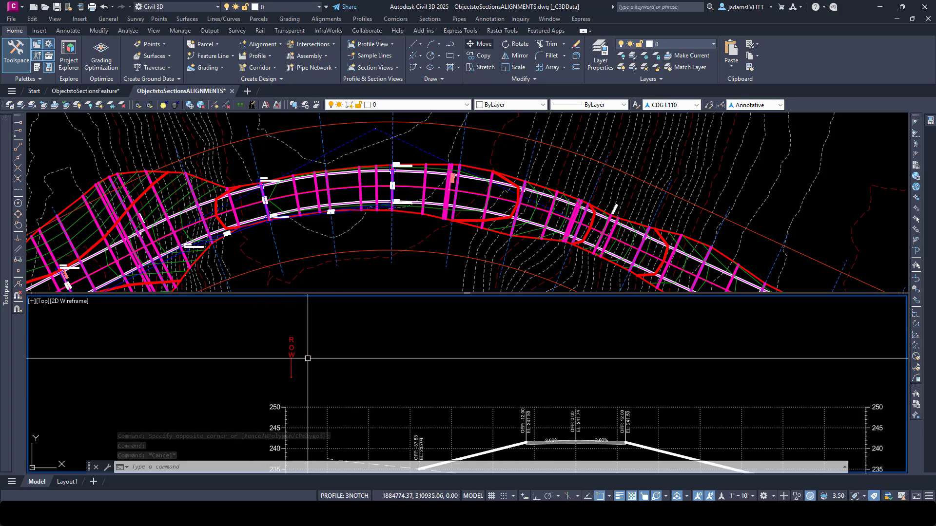
pyautogui.scroll(2, 261, 328)
pyautogui.scroll(-1, 257, 320)
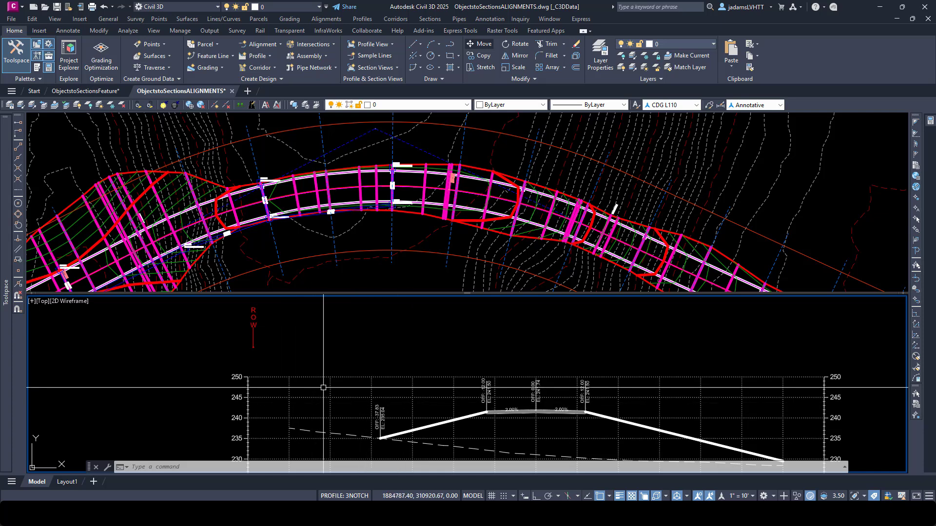
pyautogui.click(252, 326)
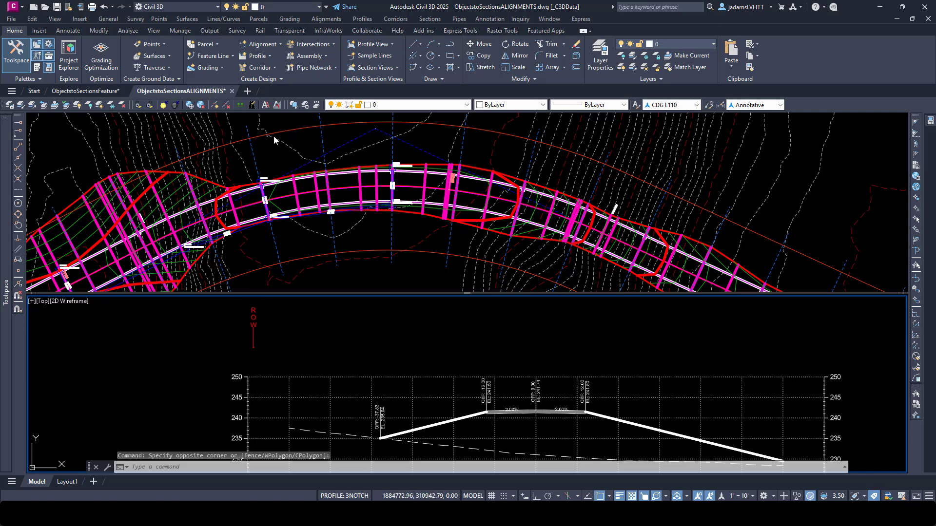
pyautogui.click(315, 132)
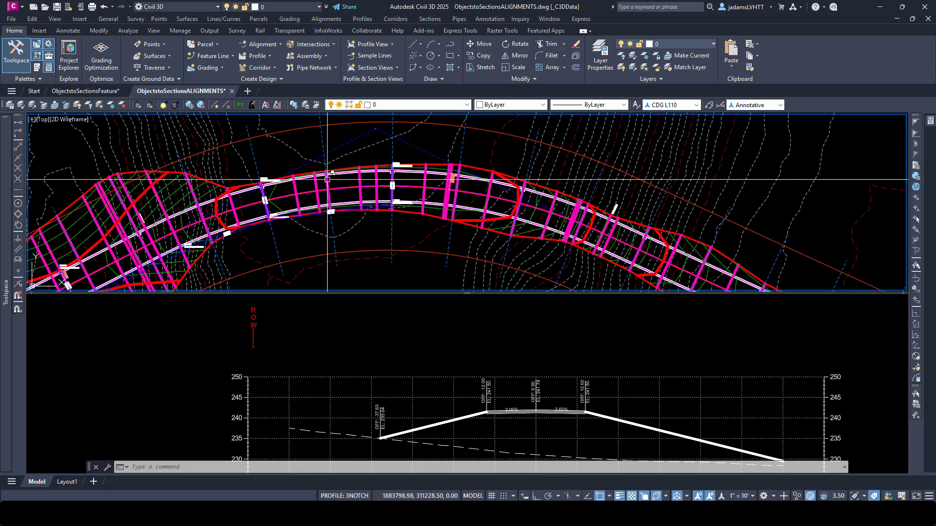
pyautogui.click(335, 433)
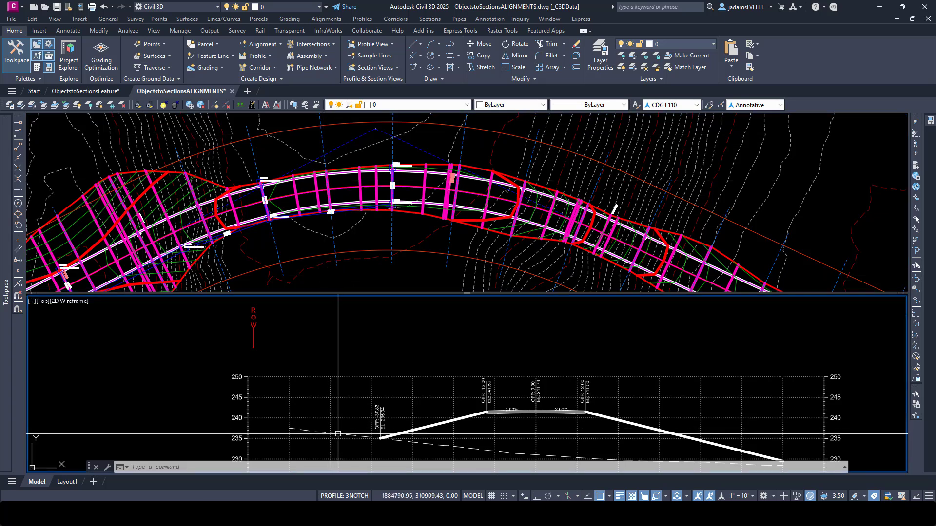
# Open the ROW marker style from the drawing's general multipurpose marker styles
pyautogui.moveTo(3, 263)
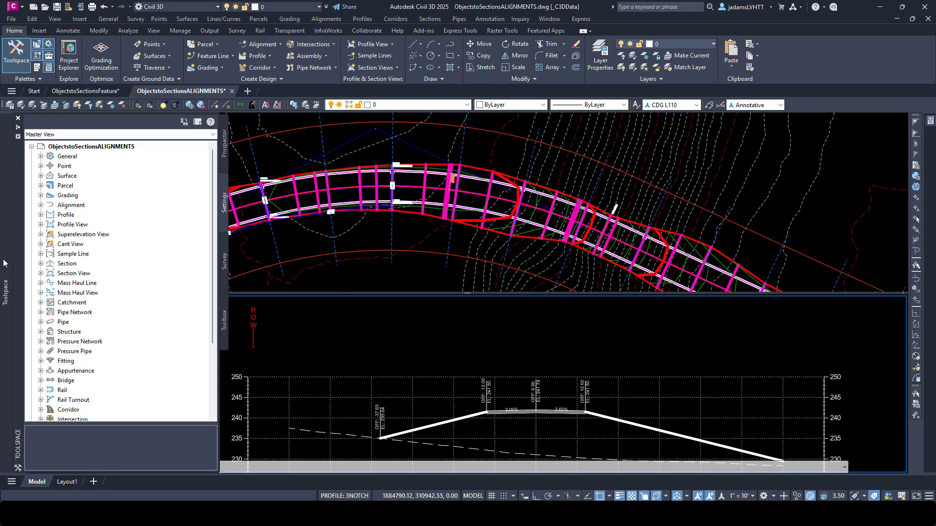
pyautogui.click(41, 157)
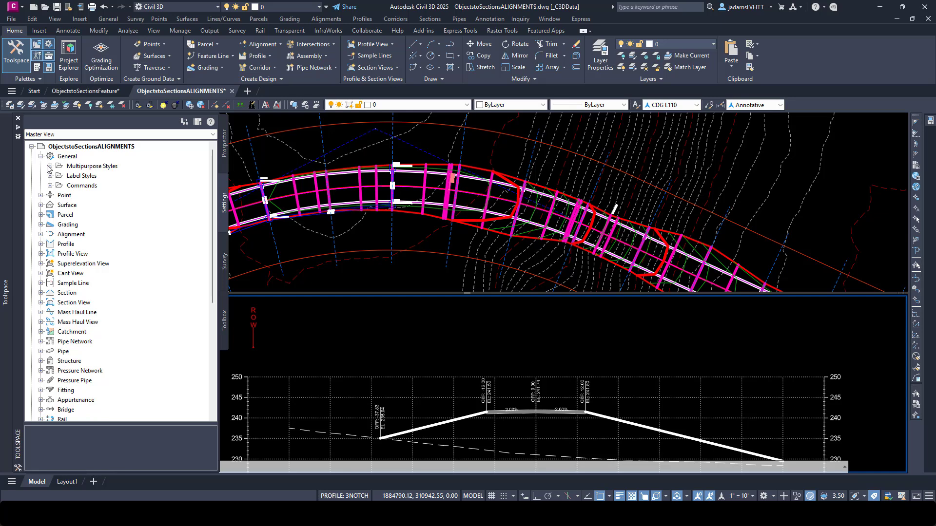
pyautogui.click(50, 166)
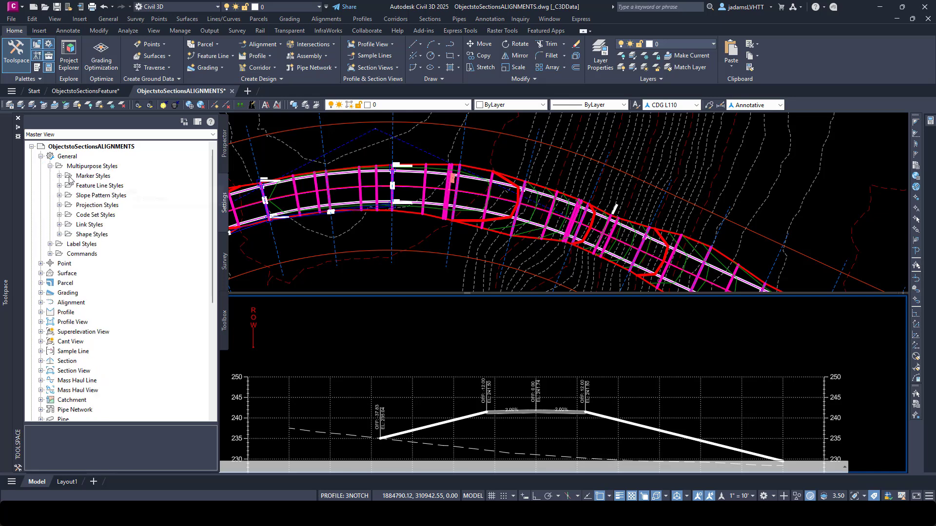
pyautogui.click(59, 176)
pyautogui.scroll(-6, 90, 337)
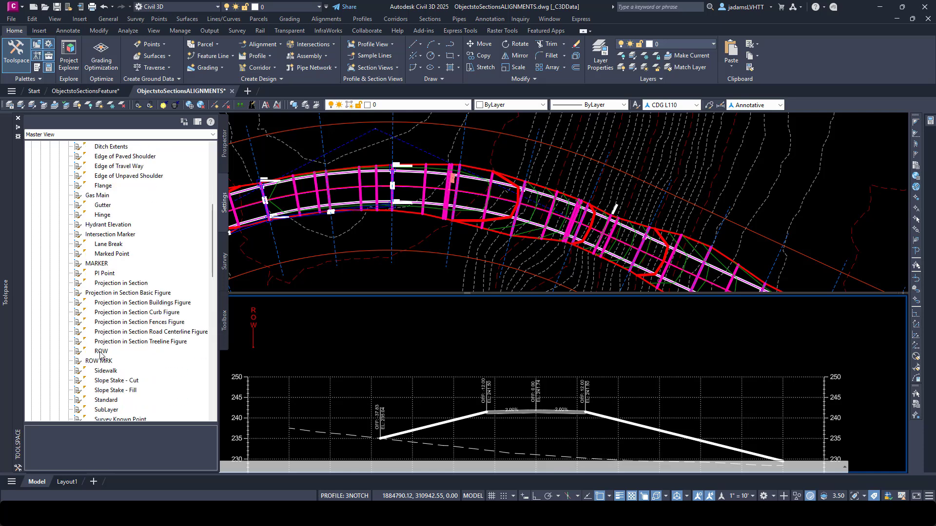
pyautogui.click(100, 352)
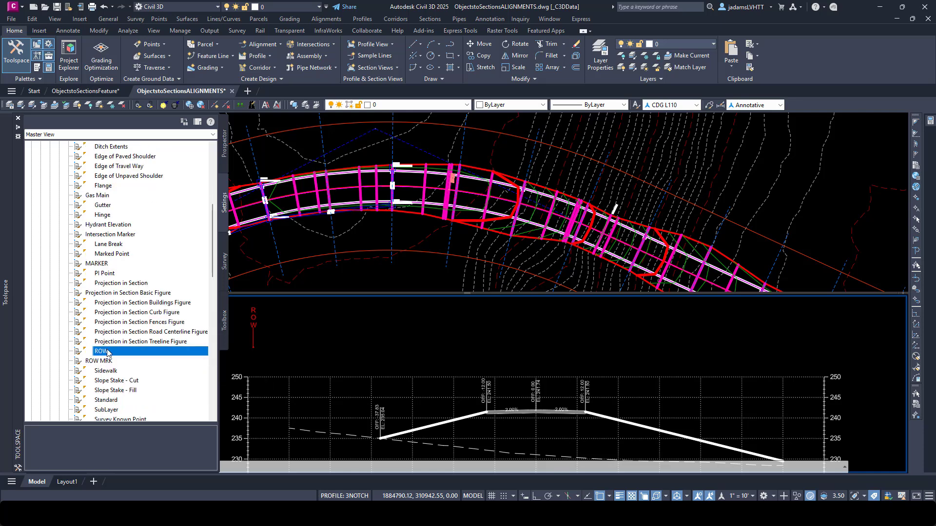
pyautogui.doubleClick(108, 352)
# Review the ROW marker style's information, block symbol and size settings, and close it without saving
pyautogui.moveTo(367, 169)
pyautogui.mouseDown()
pyautogui.moveTo(439, 160)
pyautogui.moveTo(460, 143)
pyautogui.mouseUp()
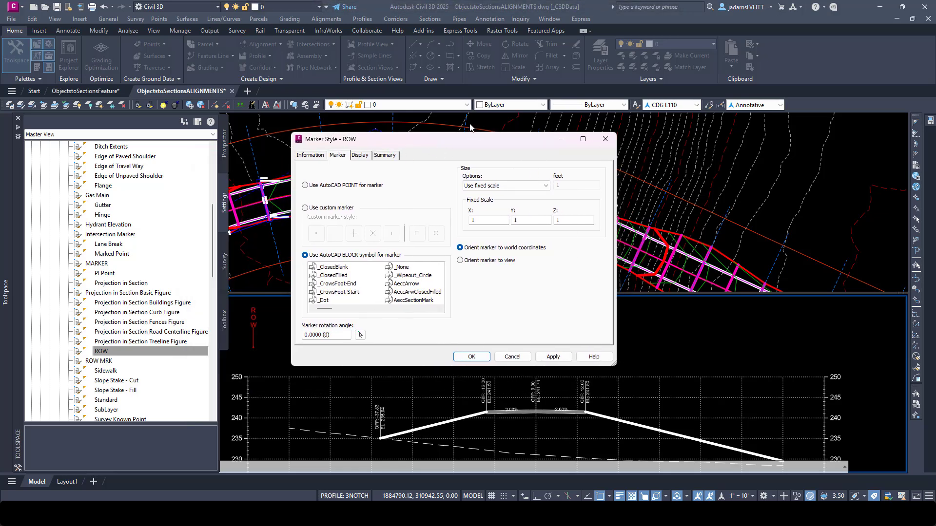
pyautogui.click(310, 157)
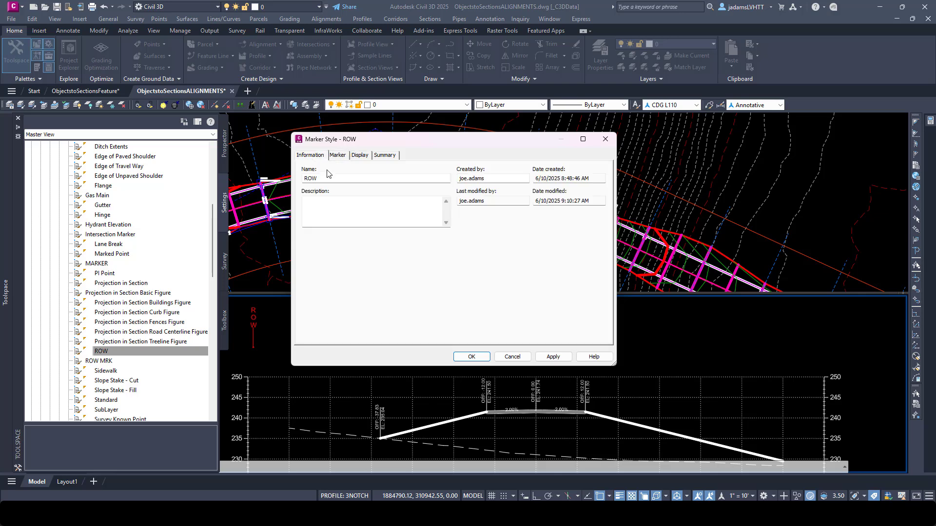
pyautogui.click(337, 156)
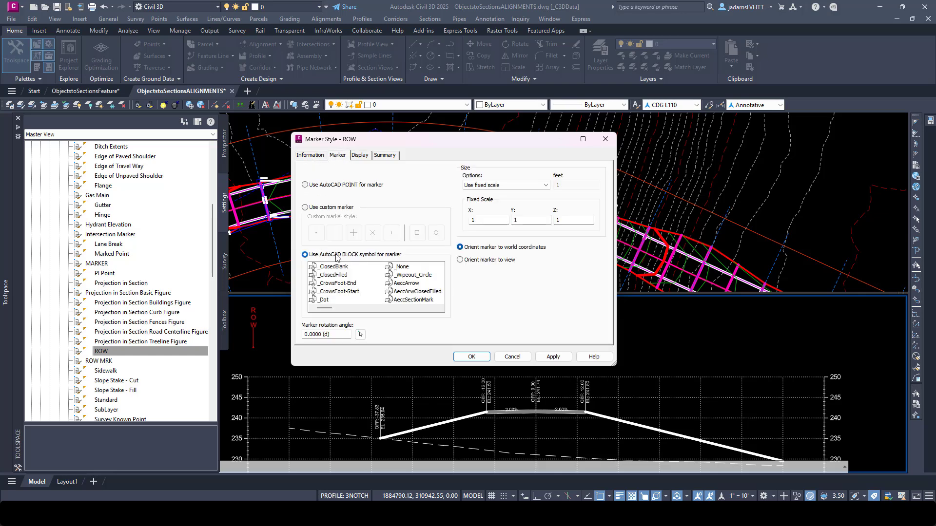
pyautogui.scroll(-5, 344, 291)
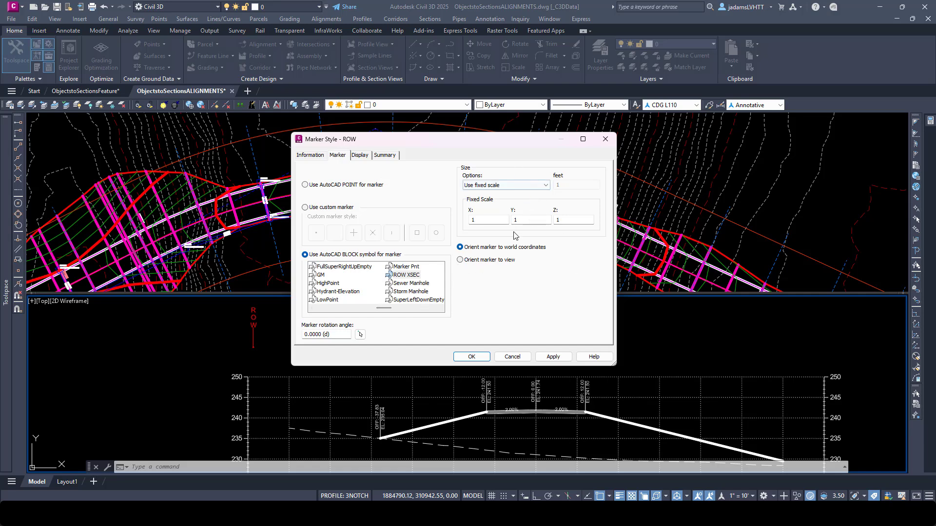
pyautogui.click(509, 356)
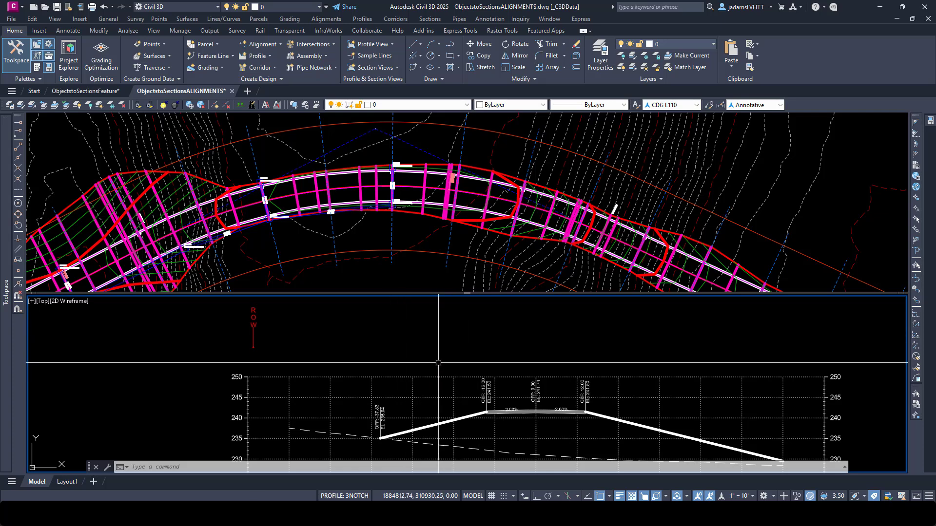
pyautogui.moveTo(467, 347); pyautogui.dragTo(366, 299, button='middle')
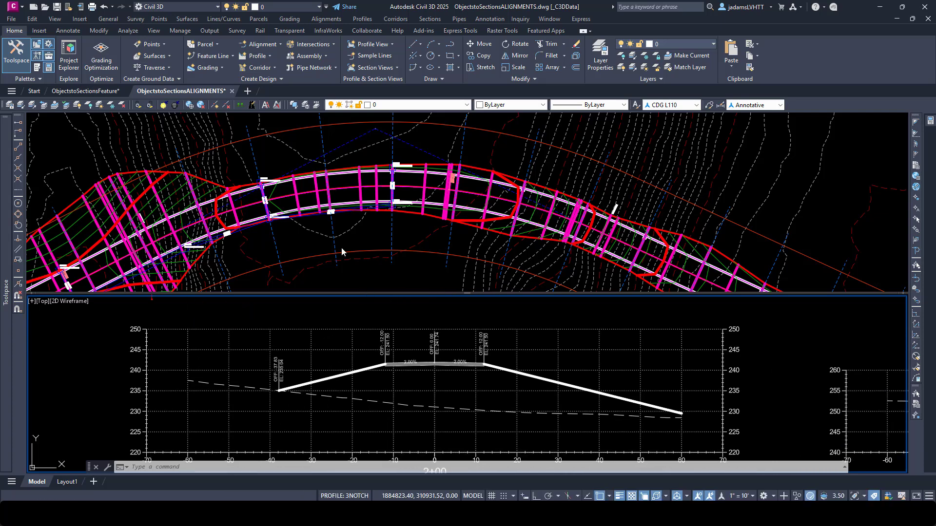
# Review the general, widening criteria and offset profile settings for creating offset alignments from the DESIGN ALIGNMENT, and close them without creating any
pyautogui.click(437, 238)
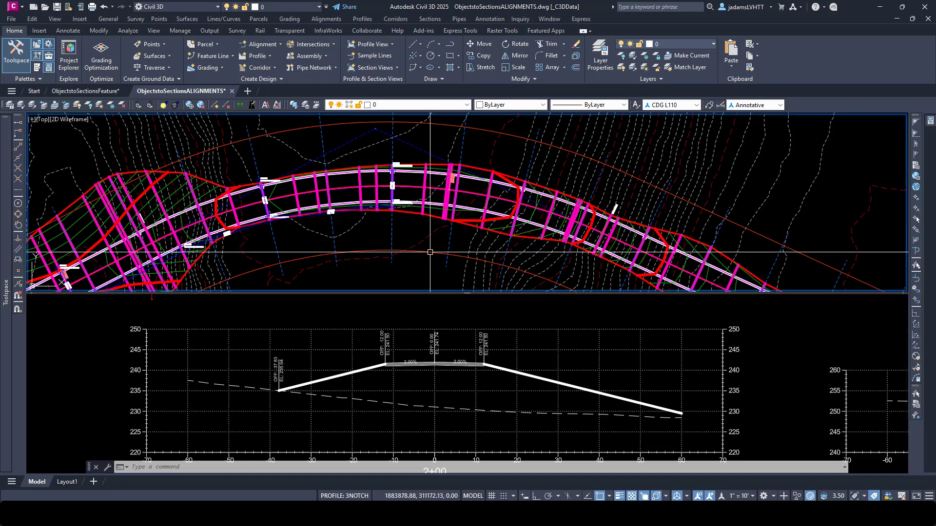
pyautogui.click(429, 250)
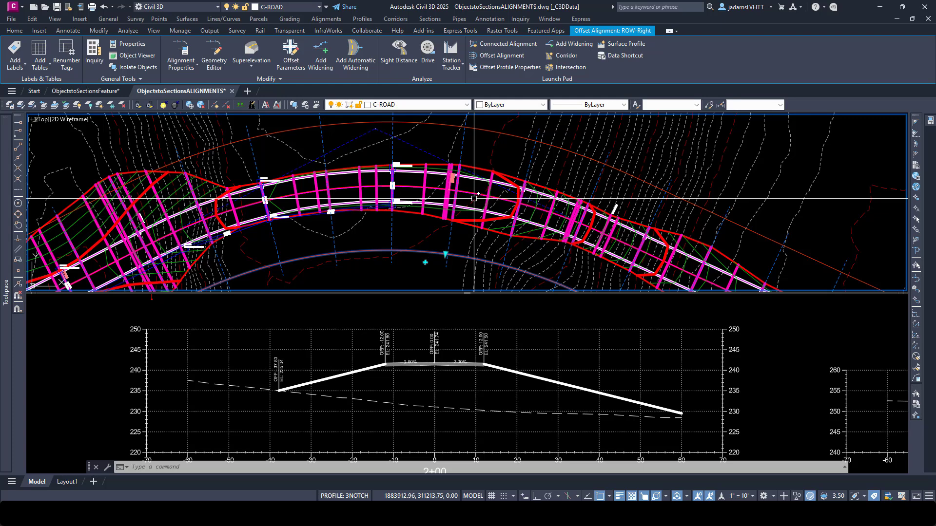
pyautogui.scroll(3, 478, 189)
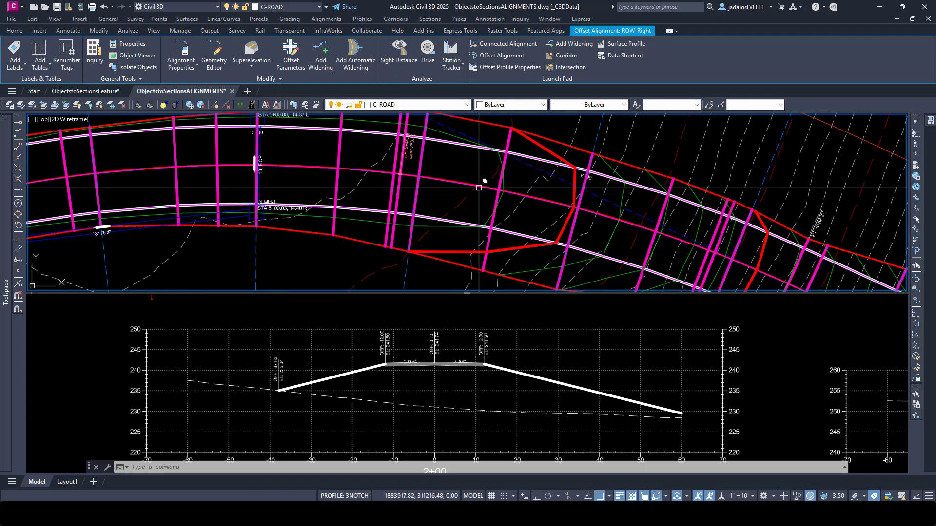
pyautogui.scroll(5, 478, 188)
pyautogui.press('Escape')
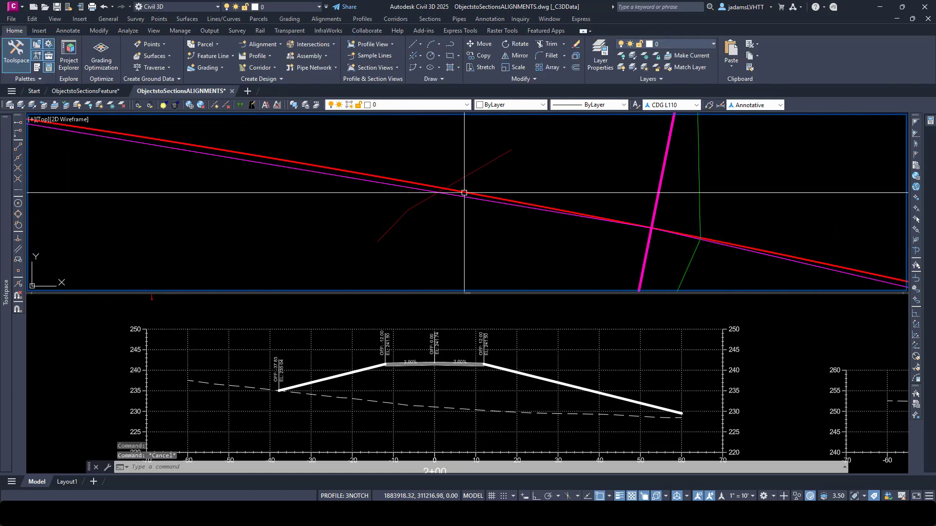
pyautogui.click(464, 193)
pyautogui.click(485, 44)
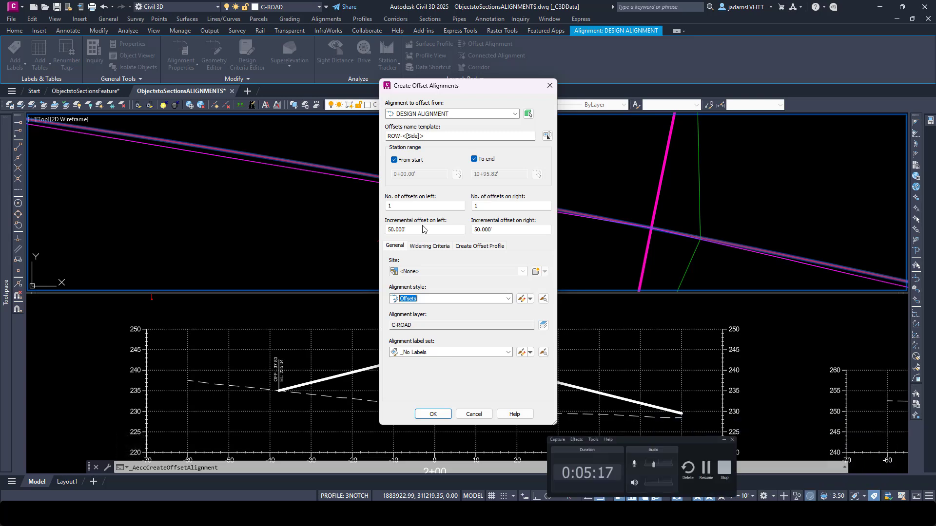
pyautogui.click(429, 247)
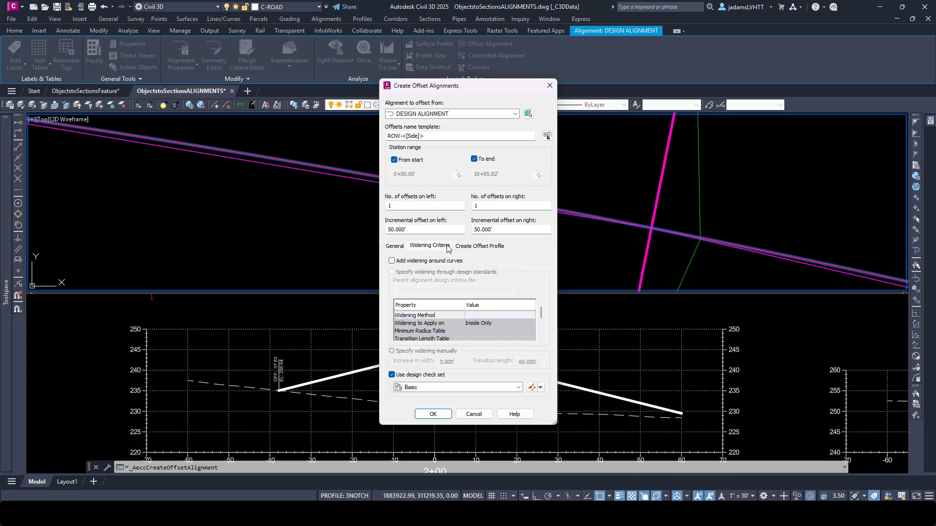
pyautogui.click(462, 247)
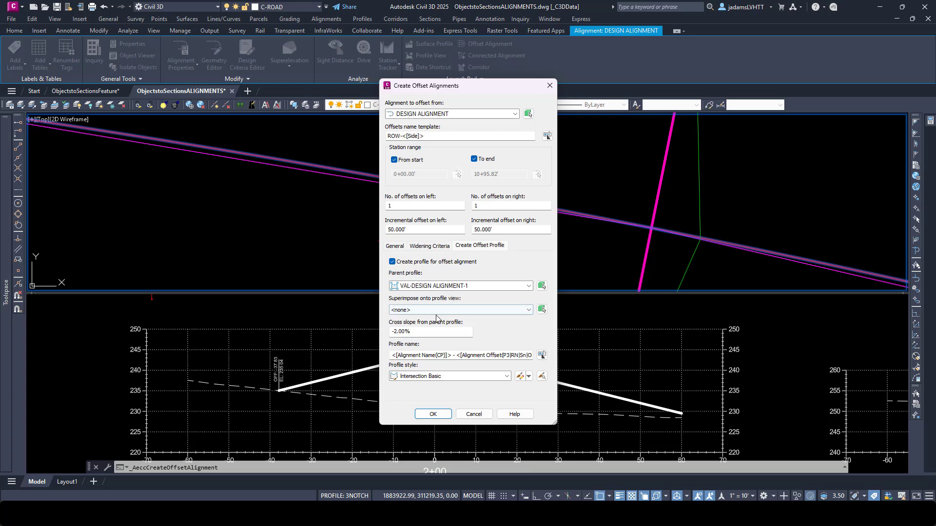
pyautogui.click(471, 414)
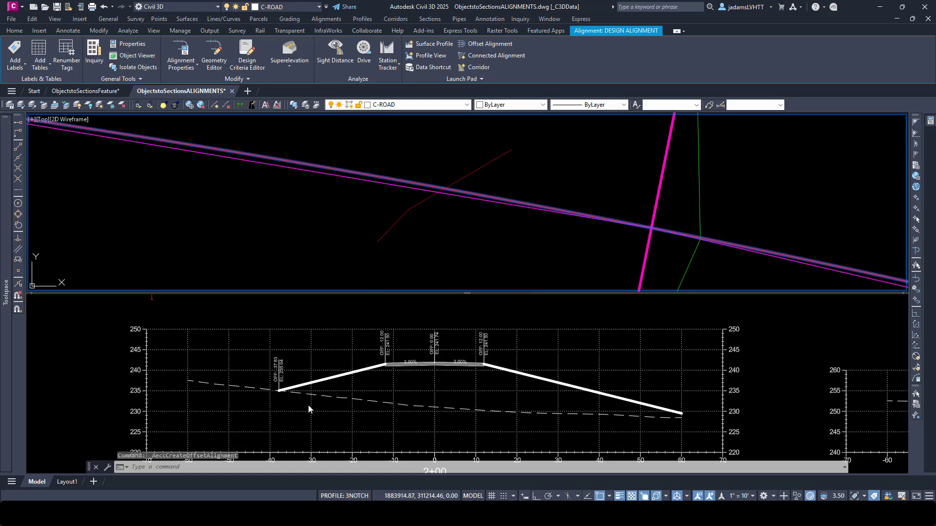
pyautogui.click(330, 317)
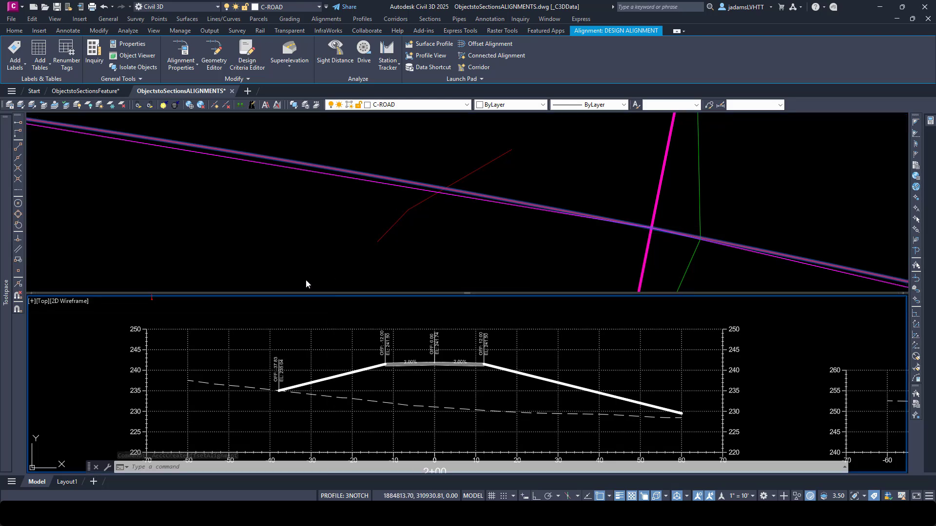
pyautogui.press('Escape')
pyautogui.click(422, 227)
pyautogui.scroll(-3, 345, 236)
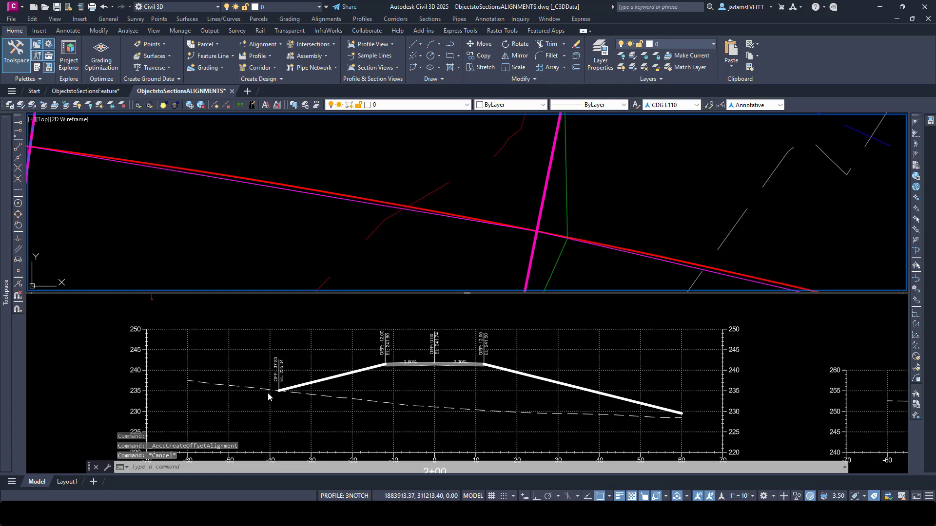
pyautogui.click(429, 273)
pyautogui.scroll(5, 390, 244)
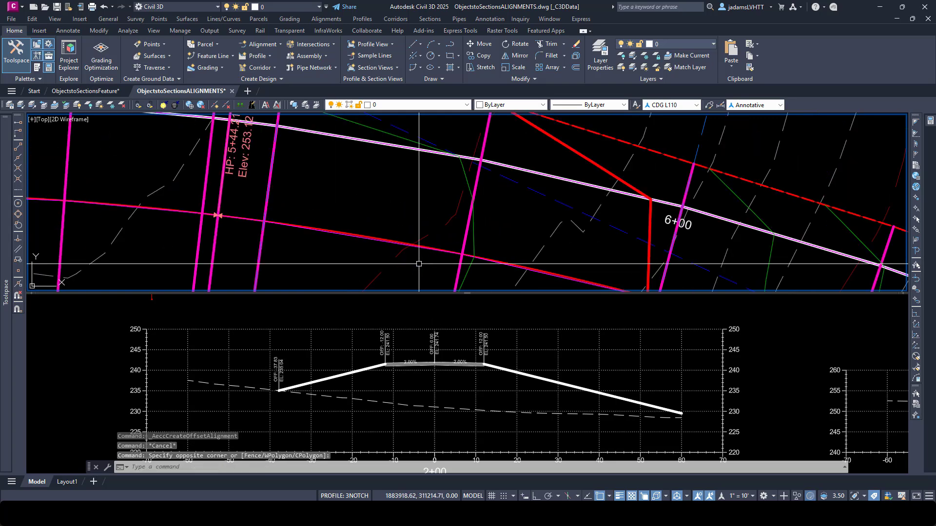
pyautogui.scroll(-5, 372, 231)
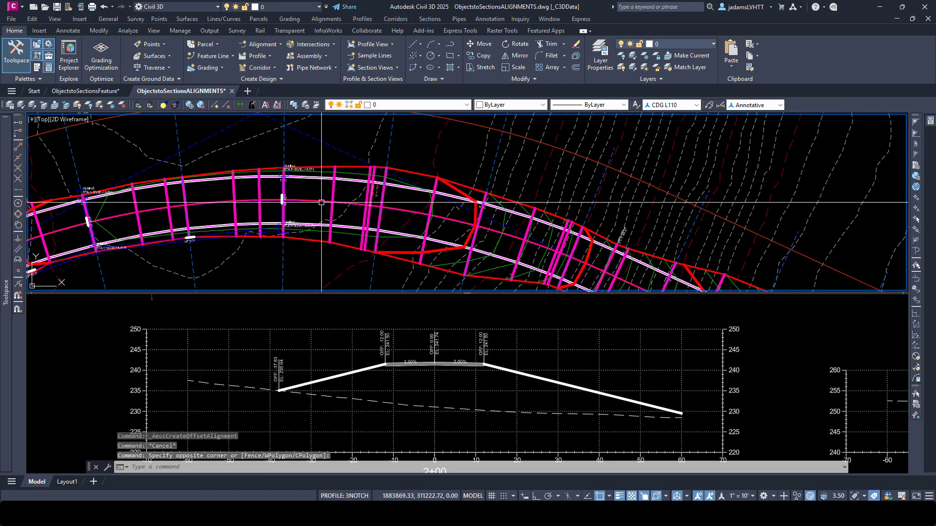
pyautogui.scroll(3, 255, 188)
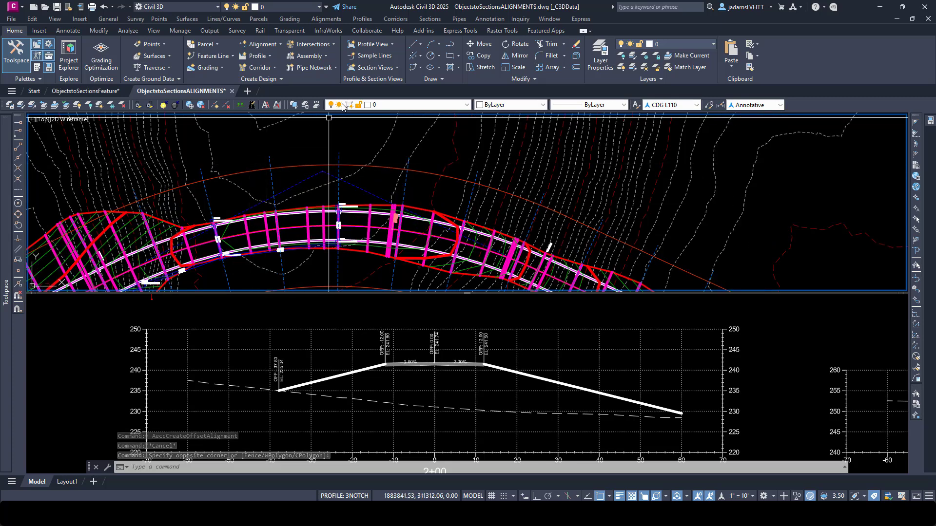
# Create a surface profile for the ROW-Left alignment from the topo_Bay Minette XFER Station wo Stockpile surface
pyautogui.click(269, 55)
pyautogui.click(274, 68)
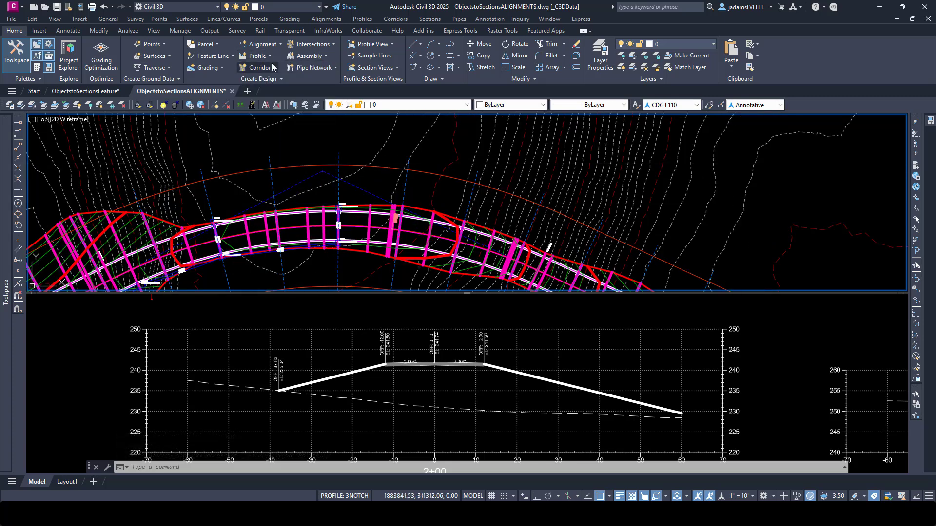
pyautogui.click(153, 111)
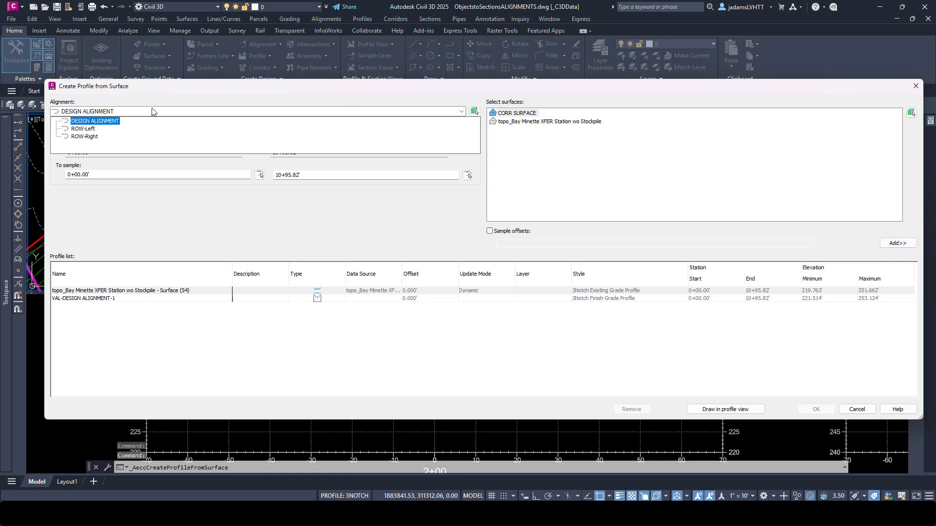
pyautogui.click(75, 129)
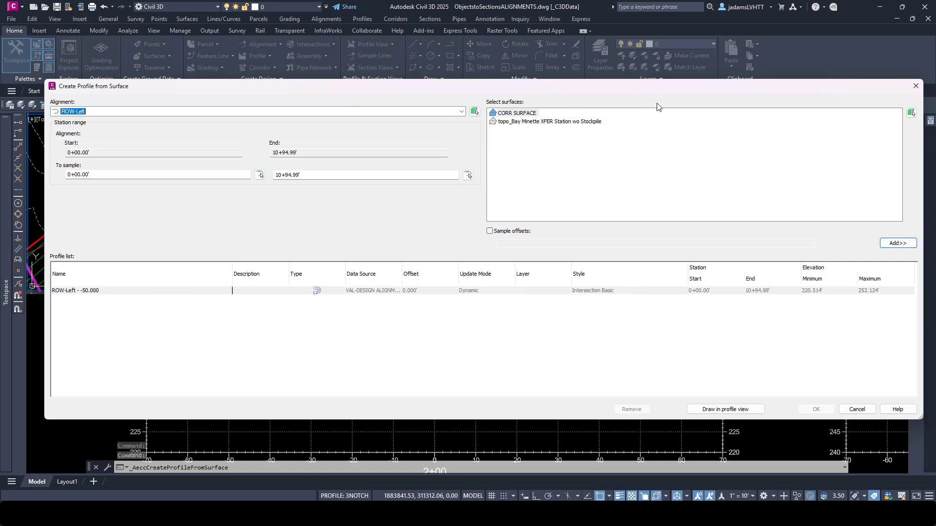
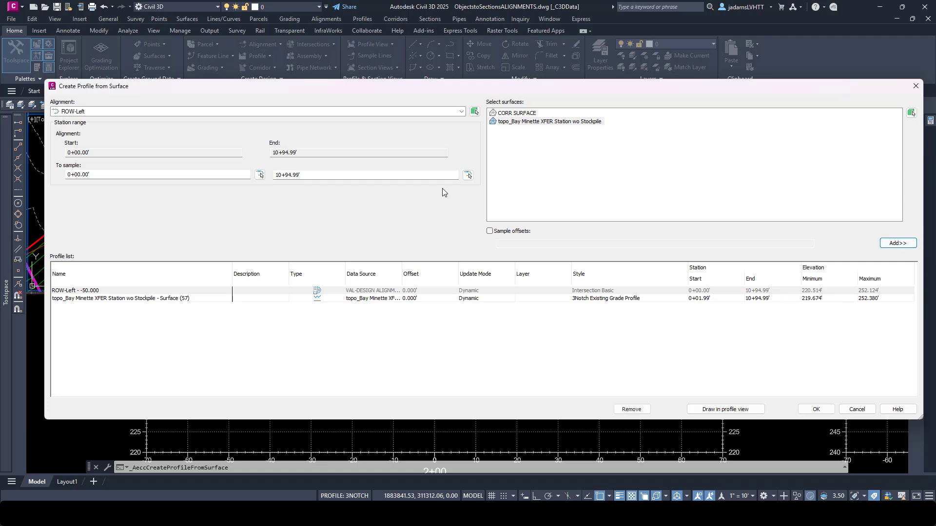
pyautogui.click(816, 409)
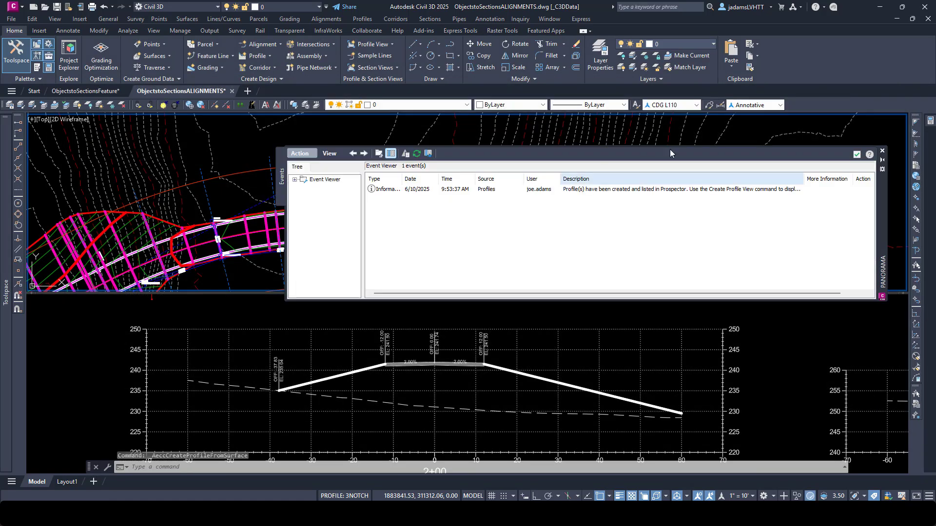
pyautogui.click(856, 155)
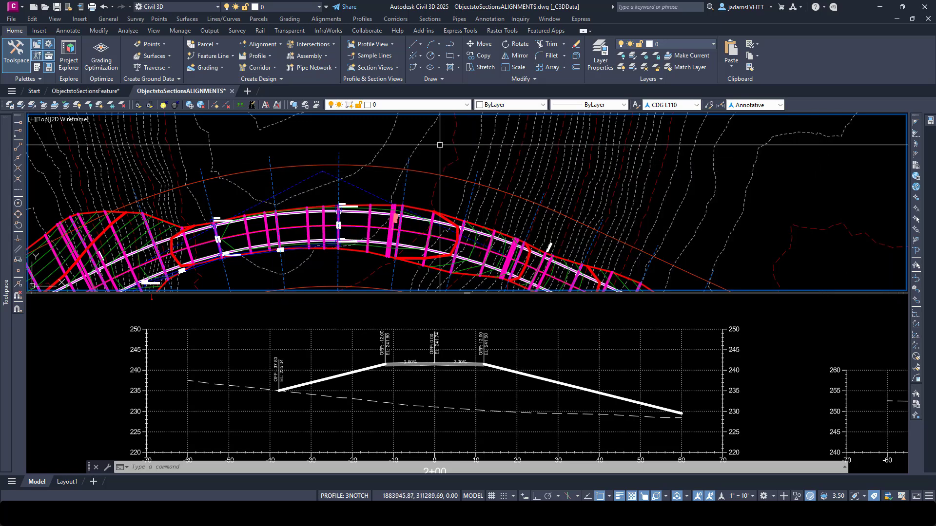
# Create a surface profile for the ROW-Right alignment from the topo_Bay Minette XFER Station wo Stockpile surface
pyautogui.rightClick(393, 138)
pyautogui.click(413, 143)
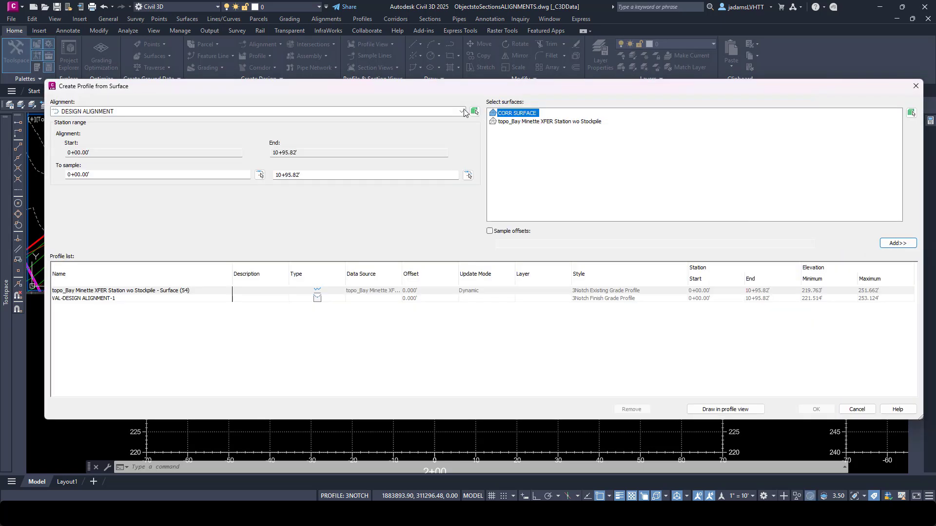
pyautogui.click(139, 111)
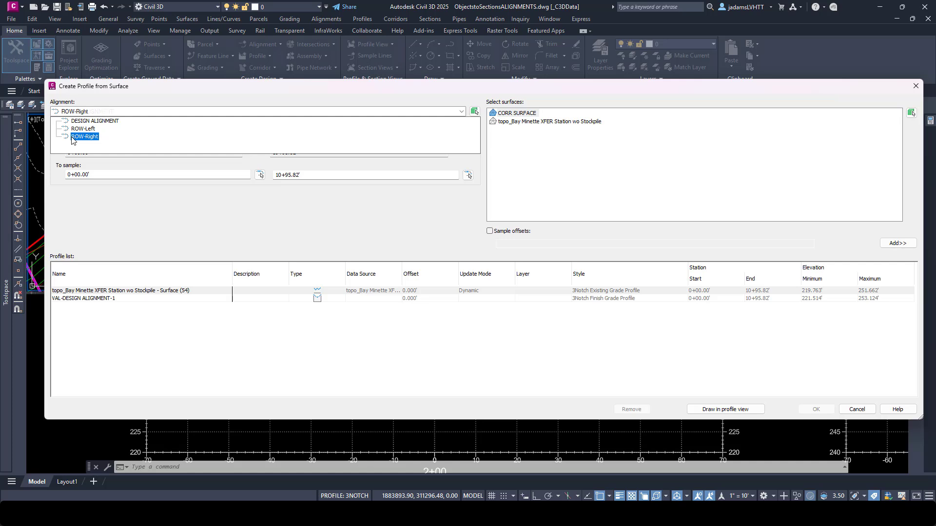
pyautogui.click(78, 137)
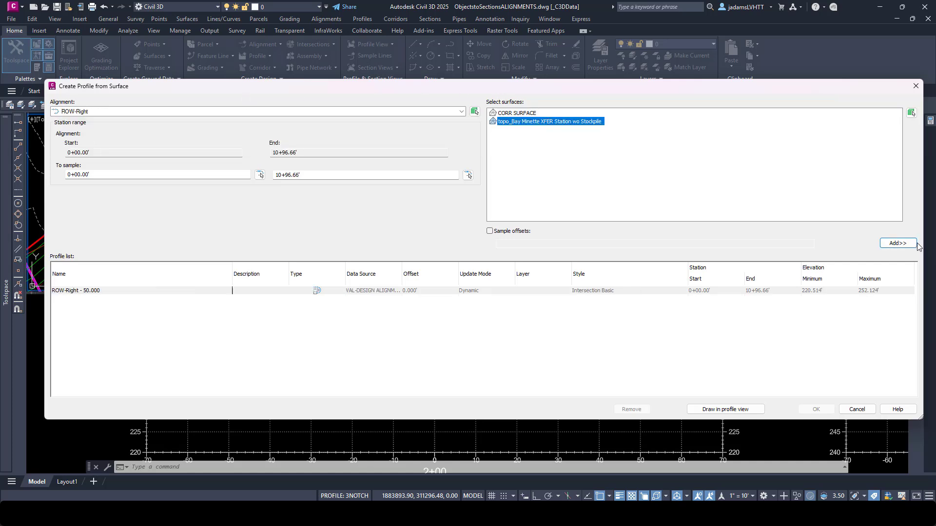
pyautogui.click(897, 243)
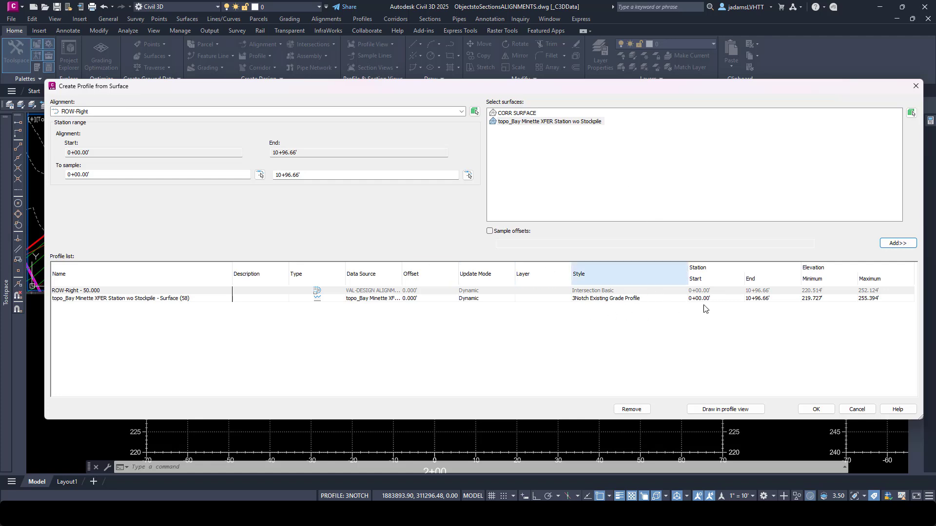
pyautogui.click(822, 408)
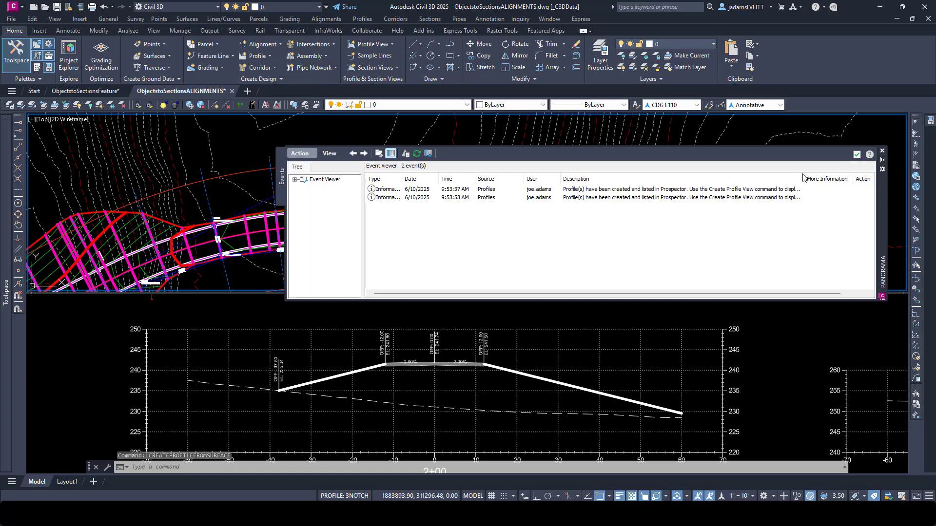
pyautogui.click(856, 155)
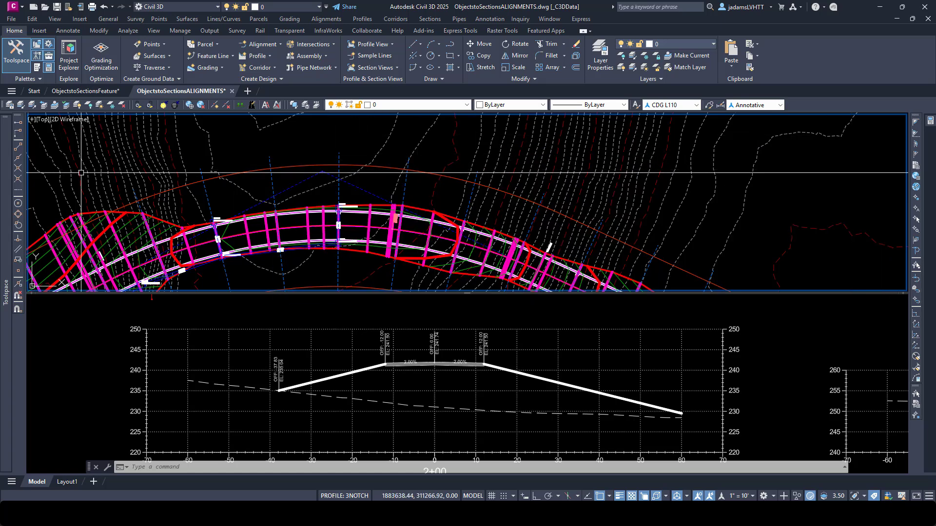
# Check the profiles stored under the ROW-Left offset alignment in the drawing's object tree
pyautogui.moveTo(9, 181)
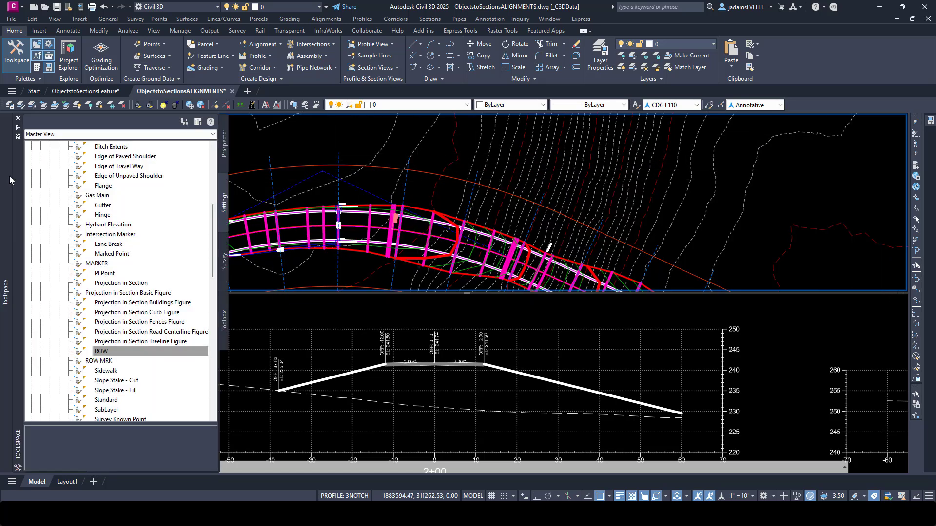
pyautogui.click(222, 149)
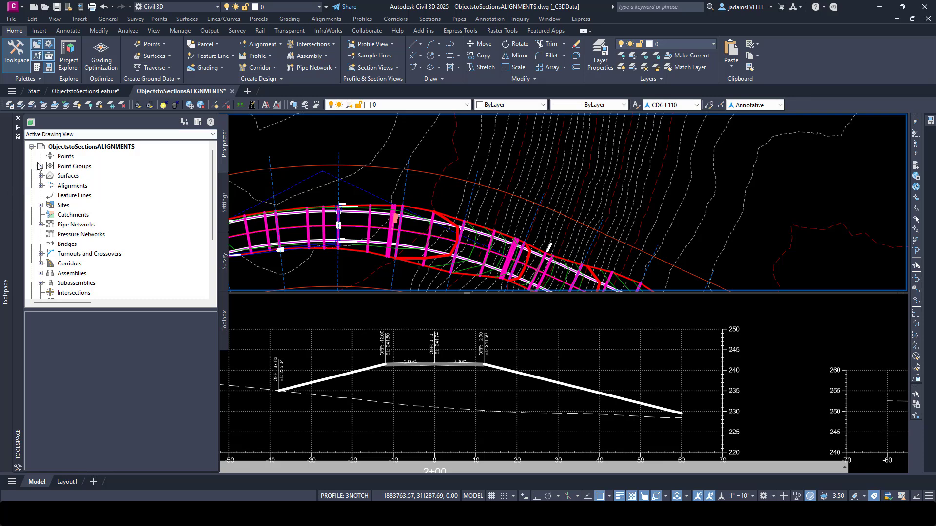
pyautogui.click(41, 185)
pyautogui.click(51, 205)
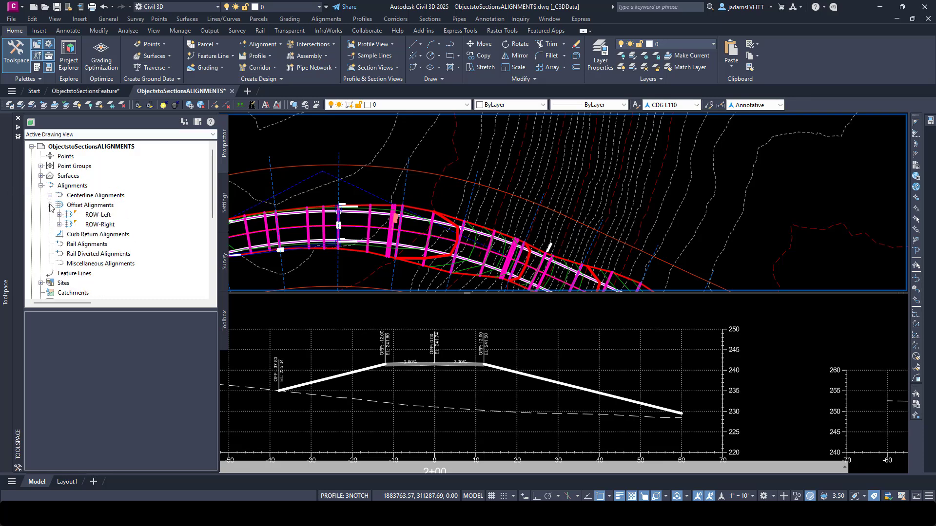
pyautogui.click(59, 215)
pyautogui.click(69, 235)
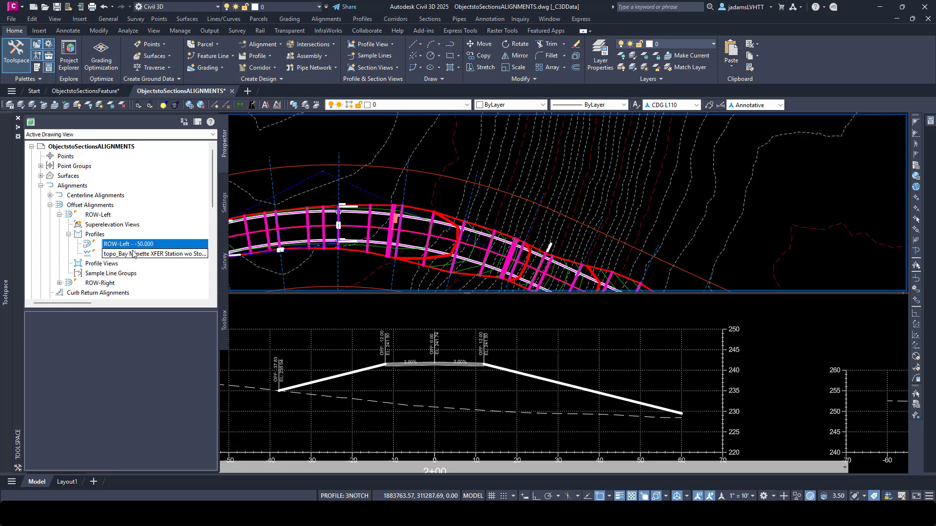
pyautogui.click(100, 236)
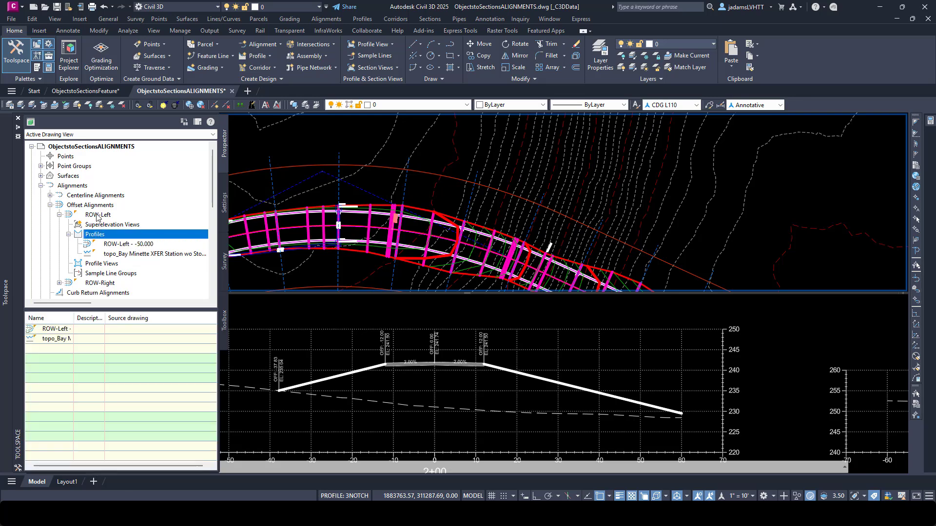
pyautogui.click(377, 188)
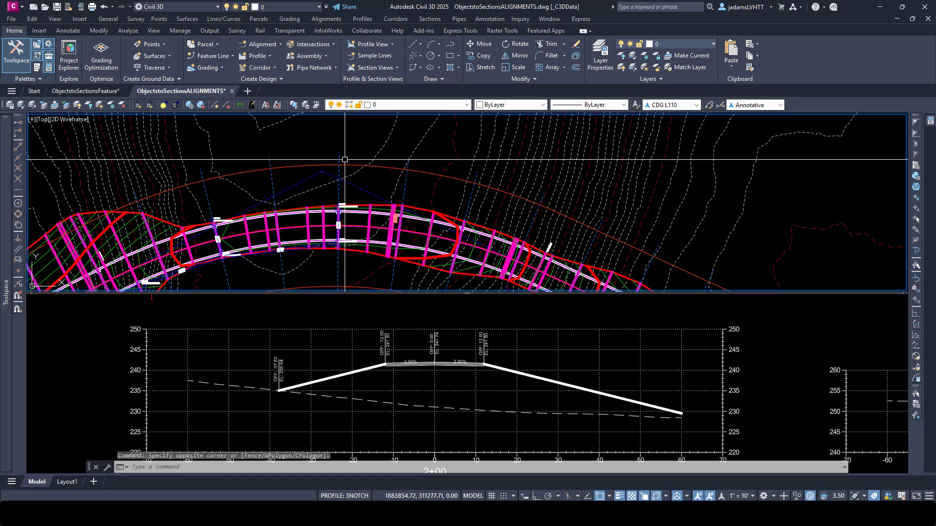
pyautogui.press('Escape')
# Try to add the ROW-Left and ROW-Right alignments as profile grade points in Section View Group - 1, keeping their default offset profiles
pyautogui.click(330, 313)
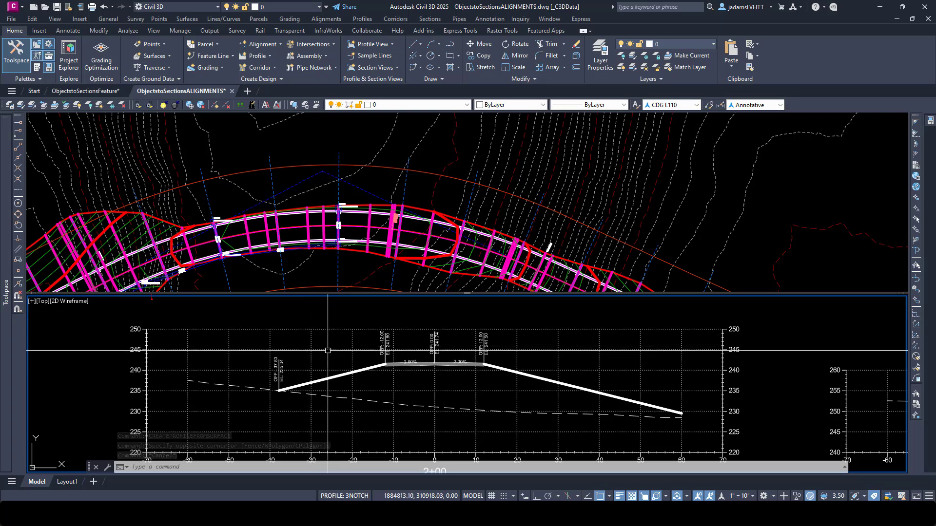
pyautogui.click(325, 336)
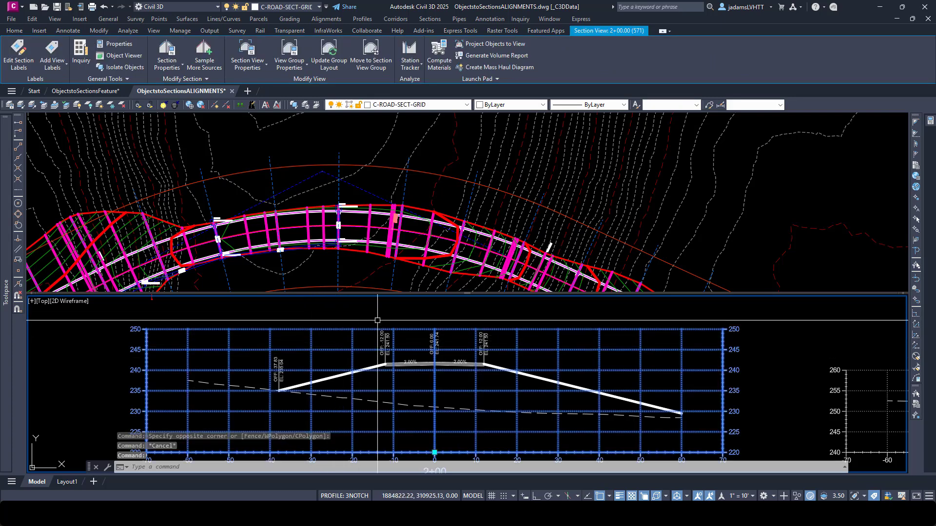
pyautogui.click(289, 49)
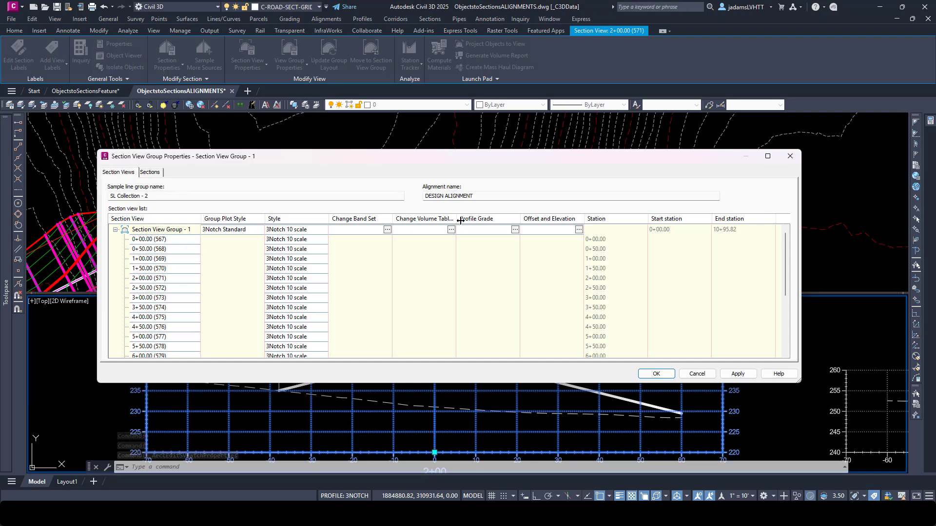
pyautogui.click(514, 230)
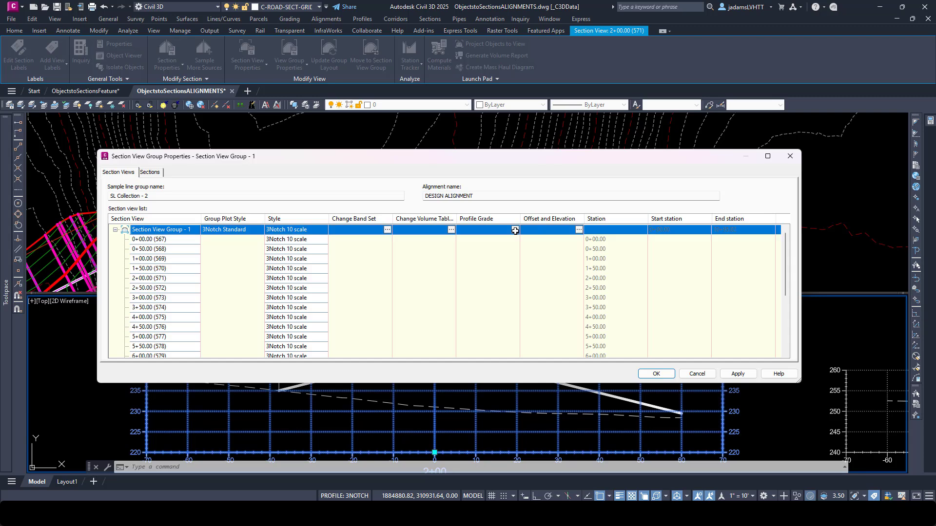
pyautogui.click(393, 204)
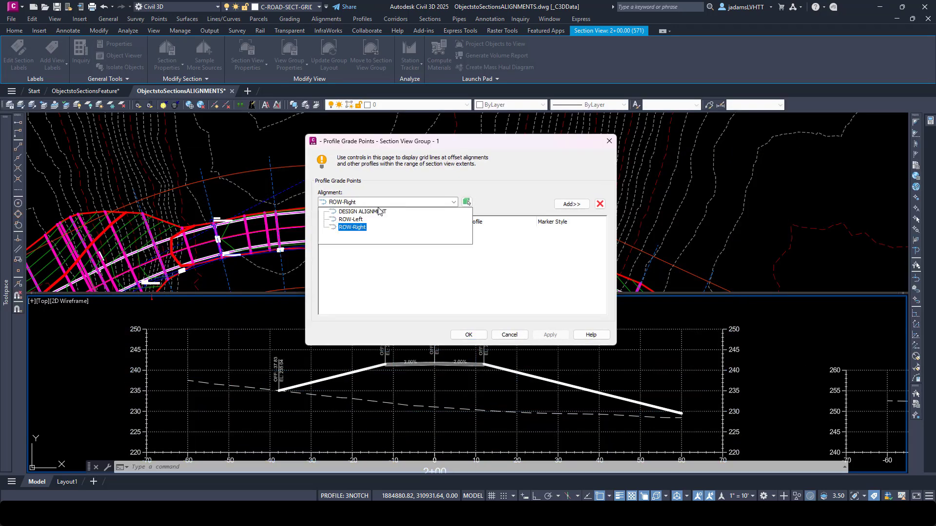
pyautogui.click(357, 220)
pyautogui.click(566, 207)
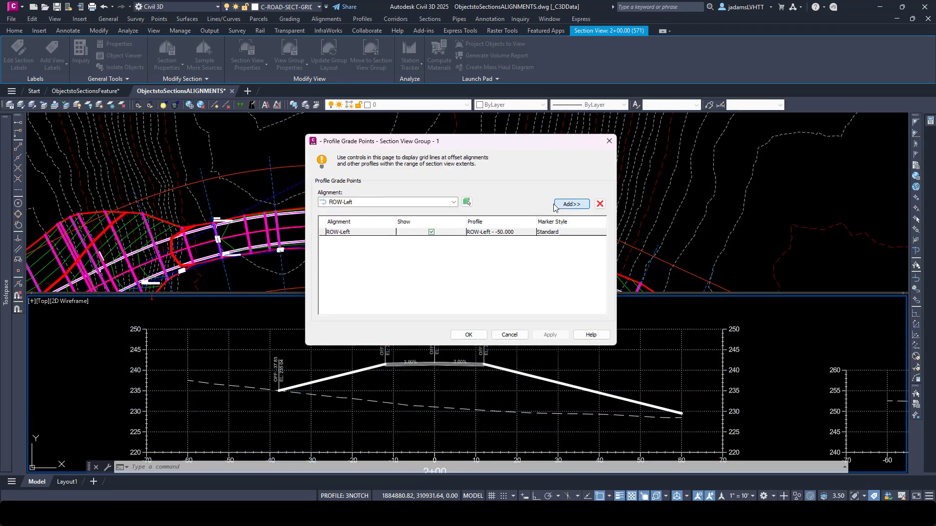
pyautogui.click(416, 205)
pyautogui.click(350, 227)
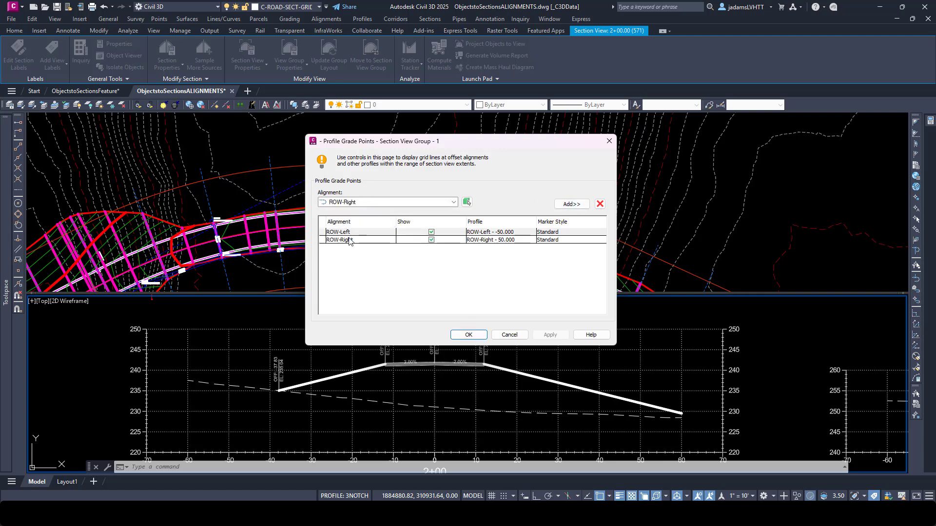
# Assign the ROW marker style to the ROW-Left and ROW-Right grade points and apply the section view group properties
pyautogui.click(563, 235)
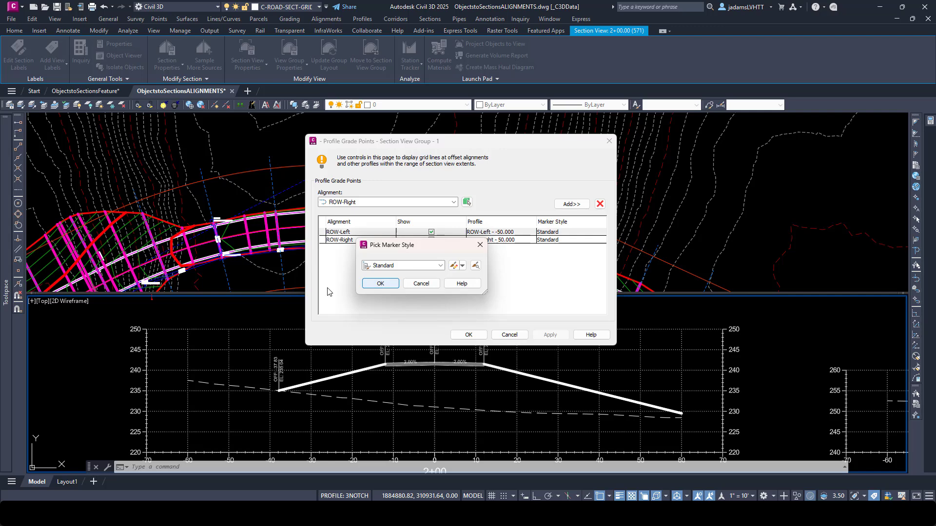
pyautogui.click(404, 265)
pyautogui.click(376, 331)
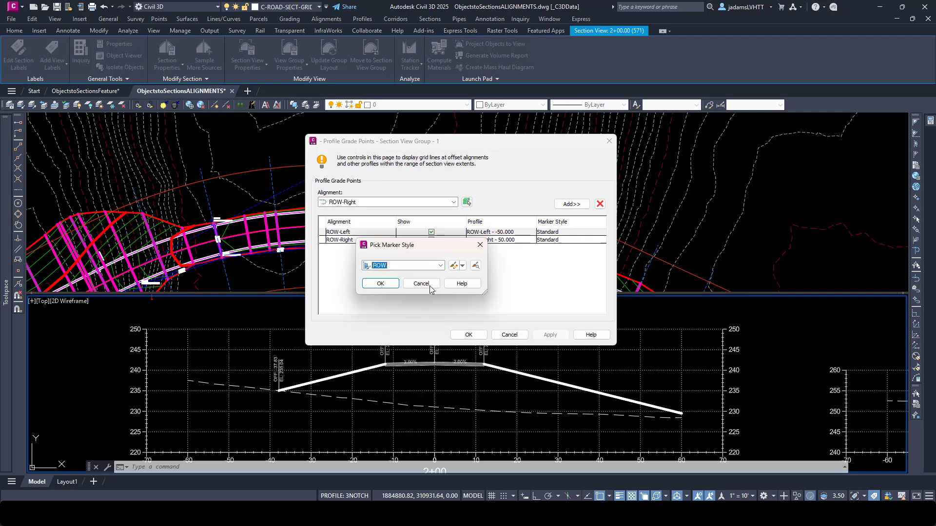
pyautogui.click(380, 283)
pyautogui.click(547, 240)
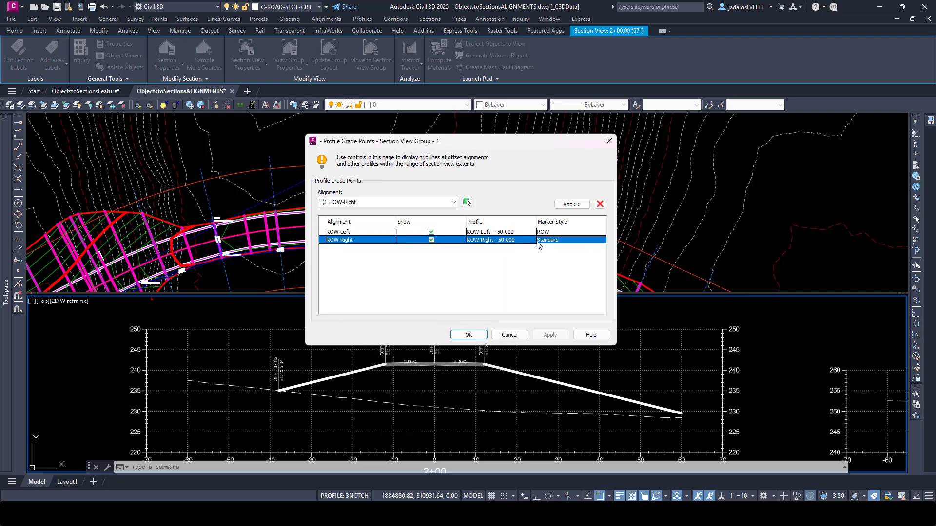
pyautogui.click(375, 267)
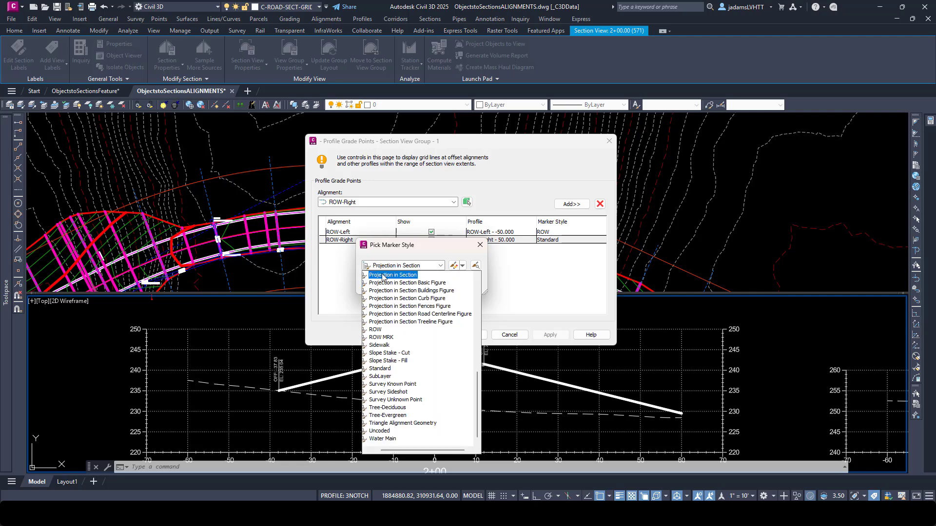
pyautogui.click(375, 330)
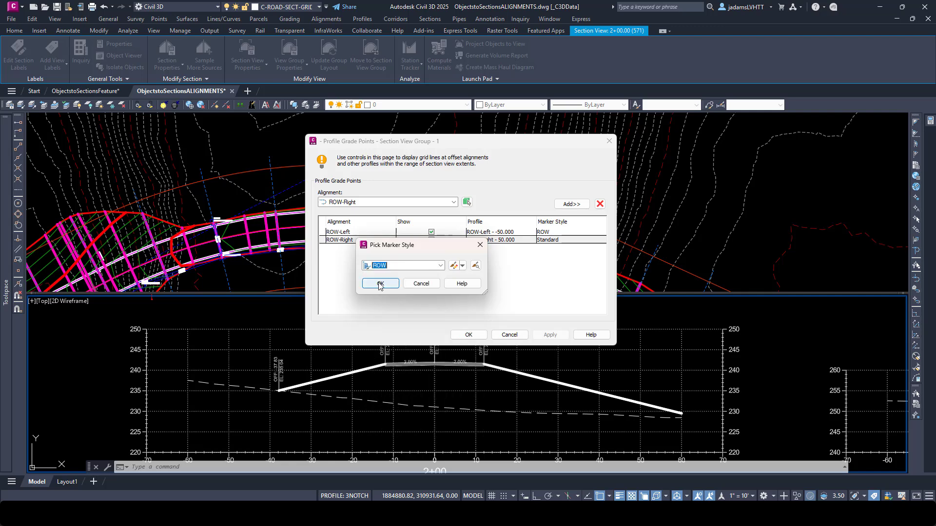
pyautogui.click(380, 283)
pyautogui.click(468, 335)
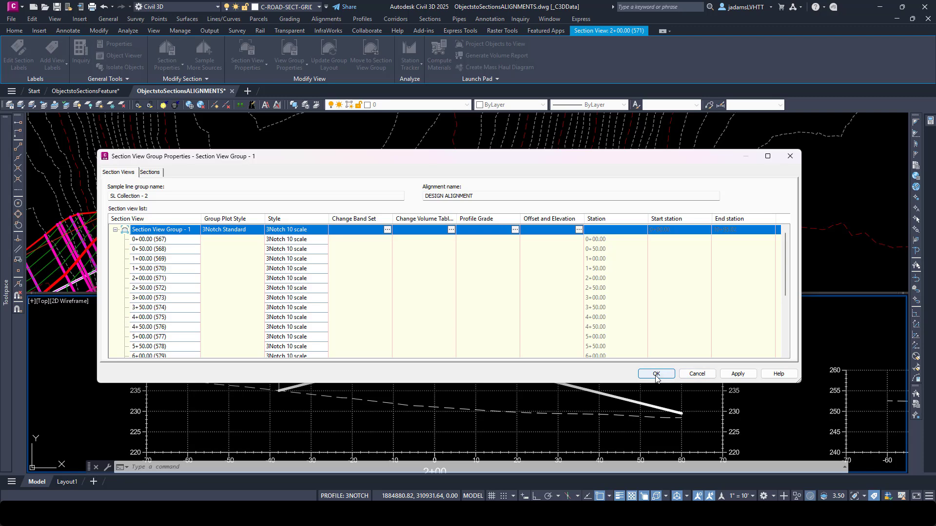
pyautogui.click(656, 374)
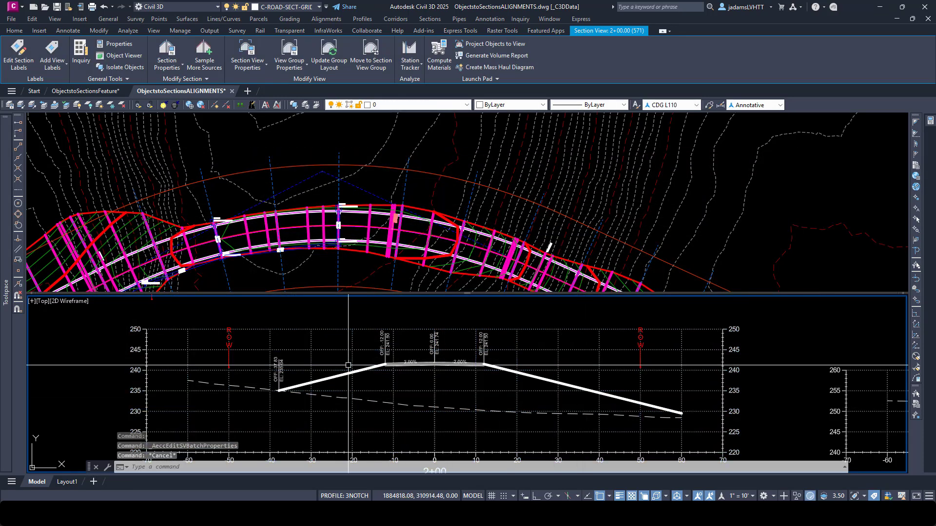
pyautogui.press('Escape')
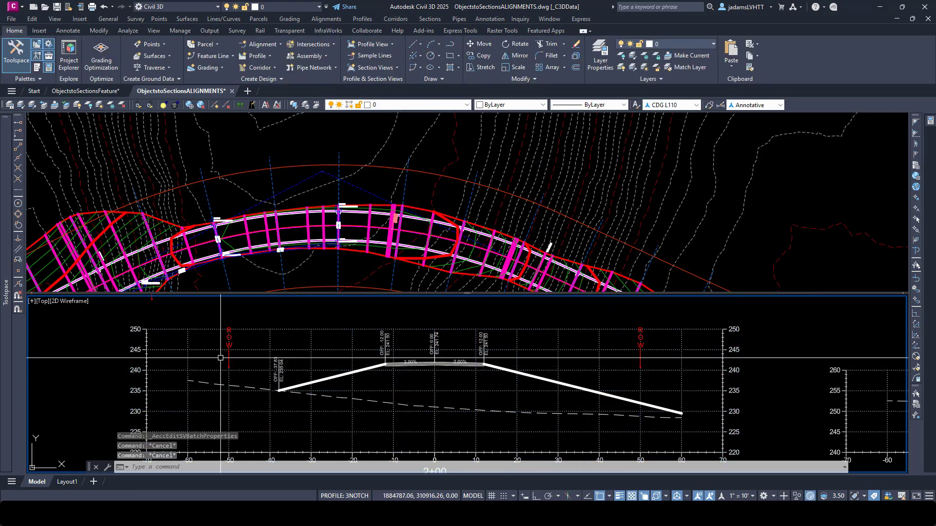
# Examine where the ROW markers sit relative to the ground surface in the 2+00 and 4+50 section views
pyautogui.moveTo(252, 362)
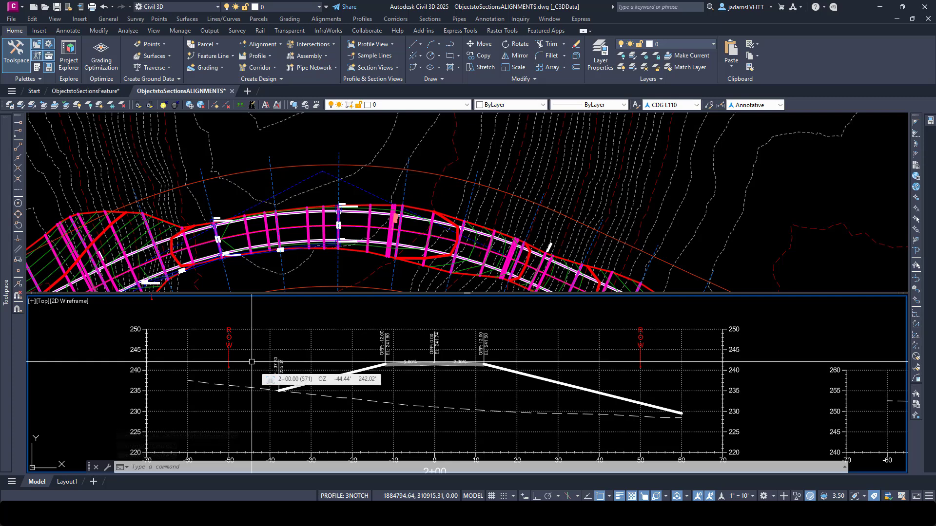
pyautogui.click(415, 360)
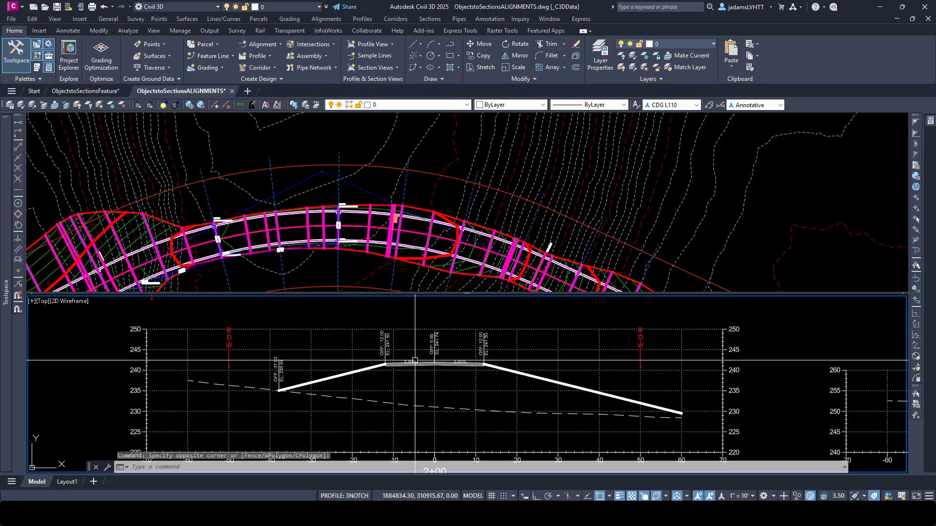
pyautogui.scroll(-2, 187, 340)
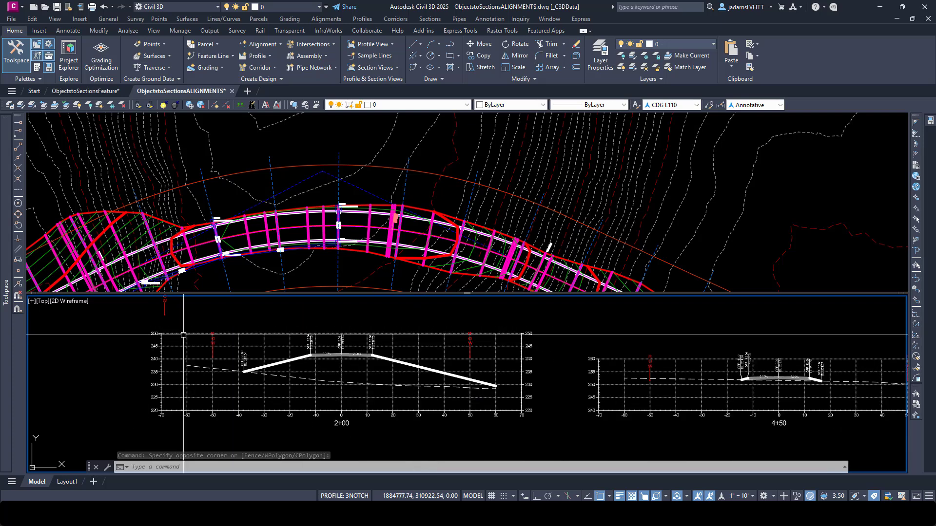
pyautogui.scroll(4, 646, 375)
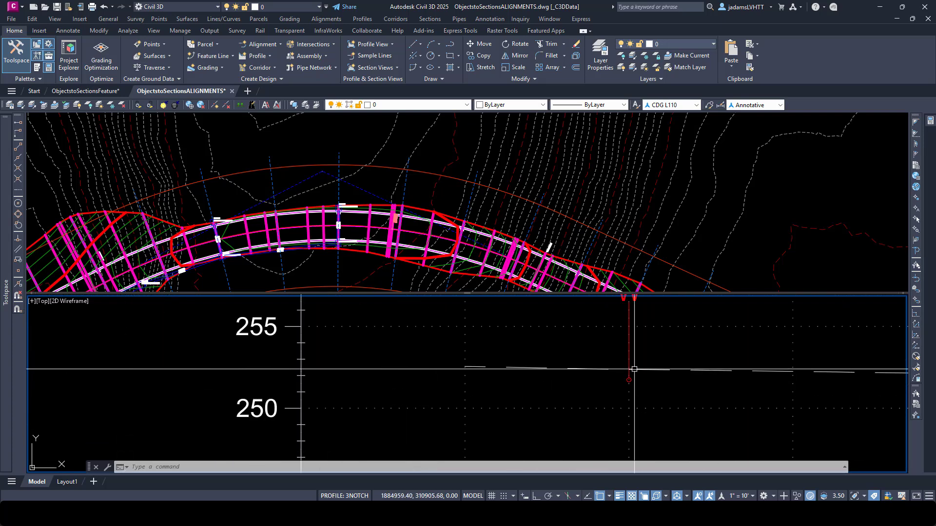
pyautogui.scroll(-4, 625, 383)
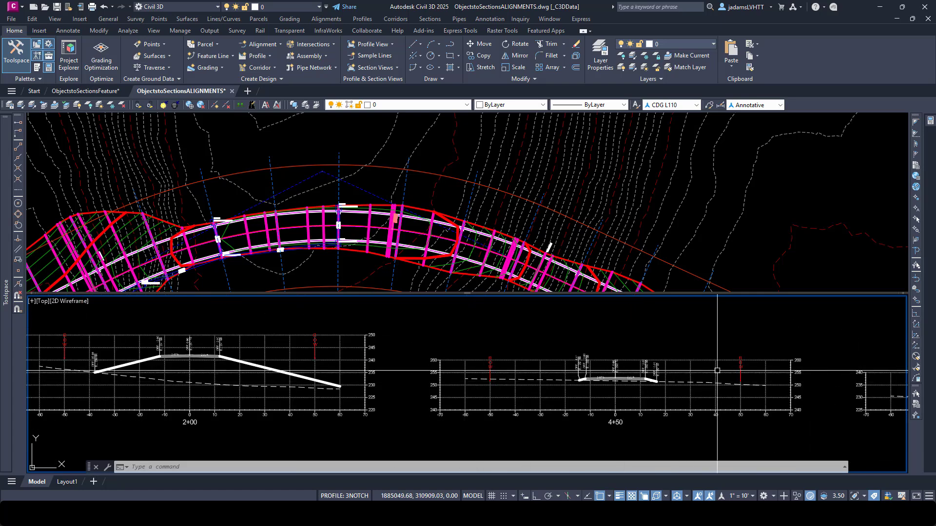
pyautogui.scroll(4, 171, 362)
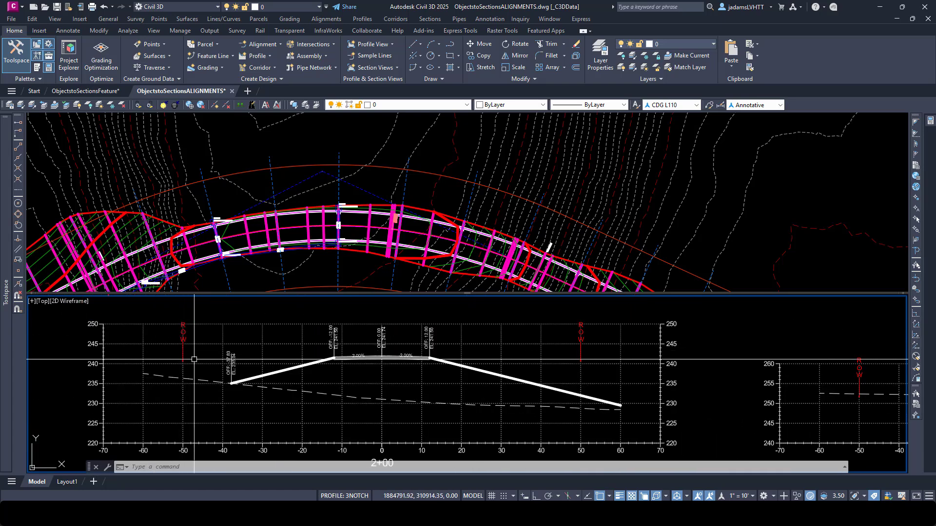
pyautogui.click(301, 329)
pyautogui.press('Escape')
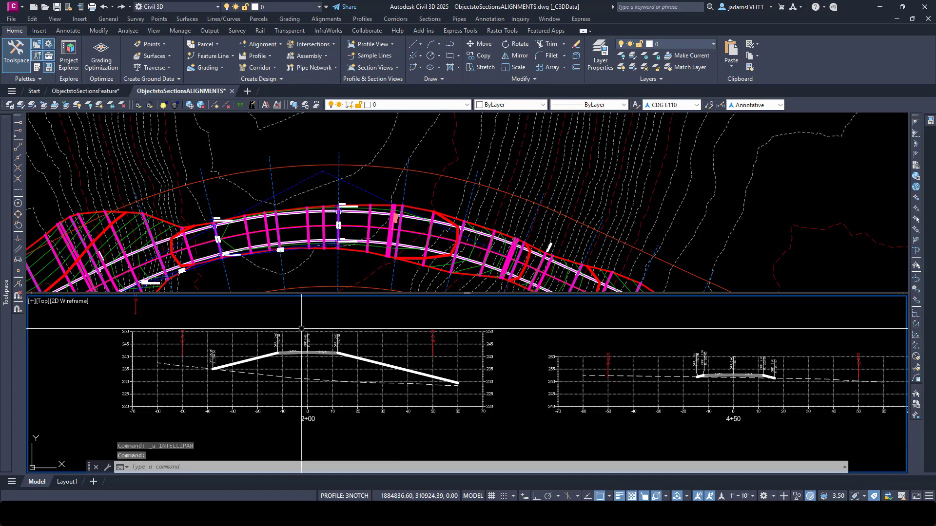
# Undo the section view group edit that added the ROW profile grade points
pyautogui.hotkey('ctrl', 'z')
pyautogui.hotkey('ctrl', 'z')
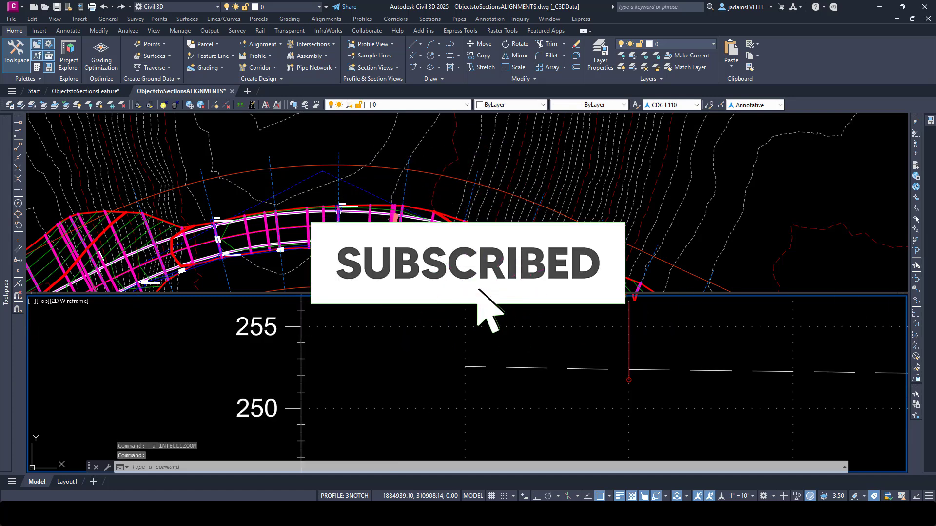
pyautogui.hotkey('ctrl', 'z')
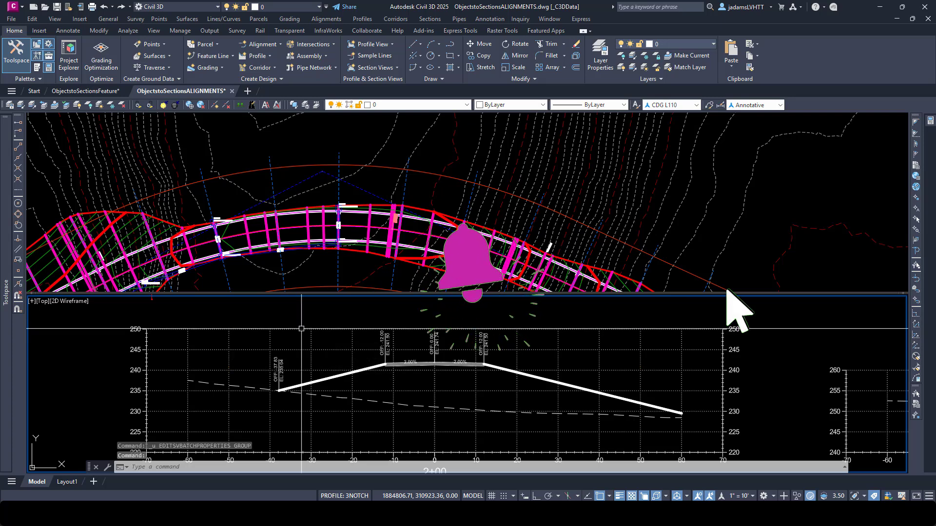
# Add the ROW-Right and ROW-Left alignments as profile grade points for Section View Group - 1
pyautogui.click(311, 380)
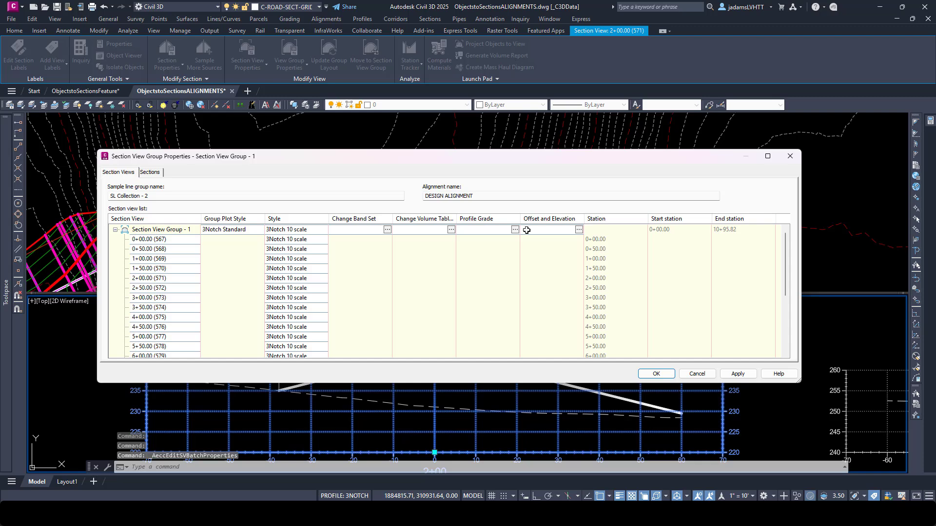
pyautogui.click(515, 229)
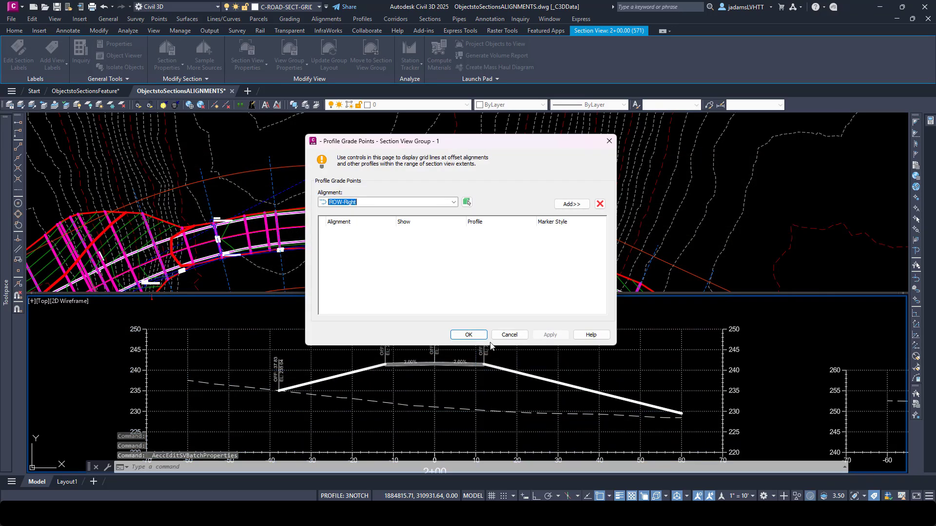
pyautogui.click(566, 203)
pyautogui.click(357, 204)
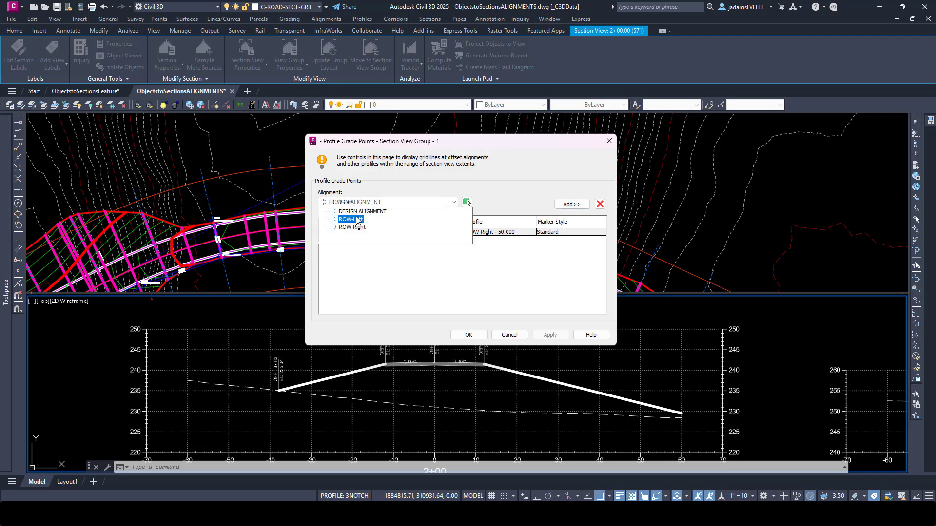
pyautogui.click(343, 219)
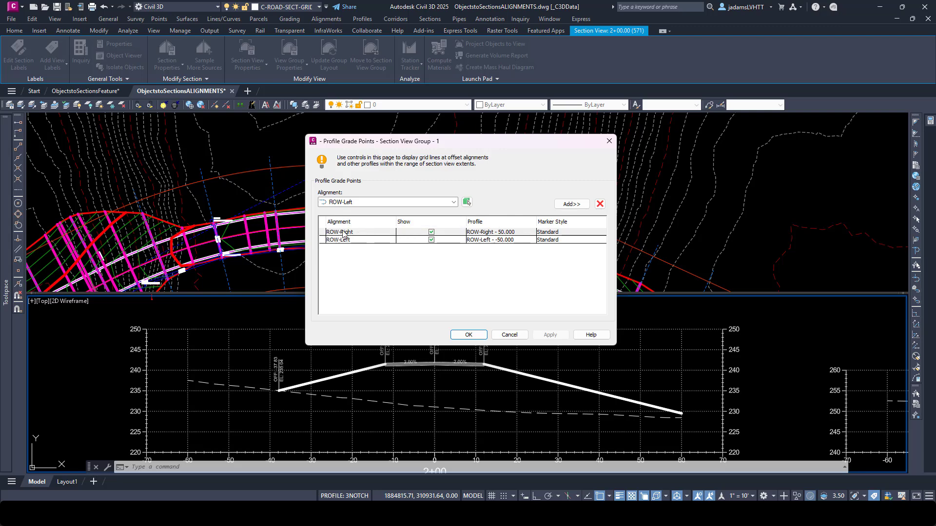
# Set the profile of both ROW grade points to their topo_Bay Minette XFER Station wo Stockpile surface profiles
pyautogui.click(498, 235)
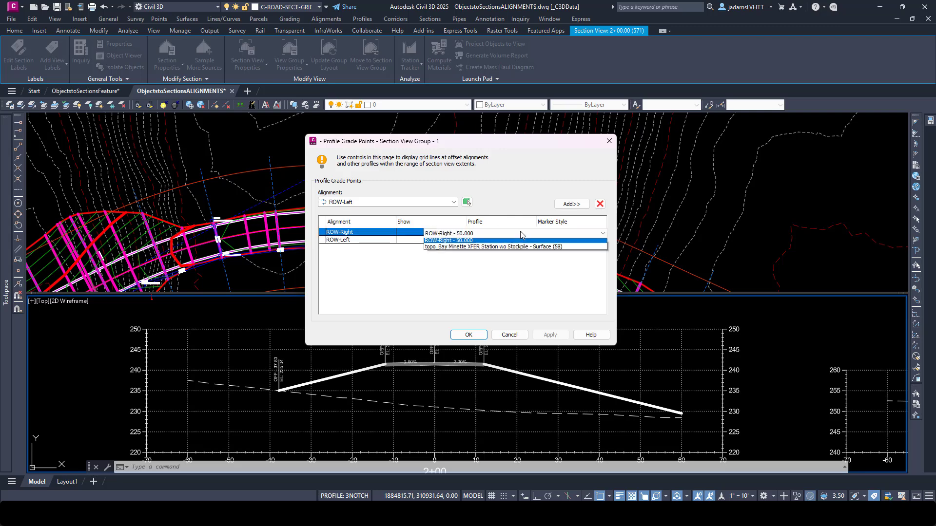
pyautogui.click(443, 249)
pyautogui.click(489, 240)
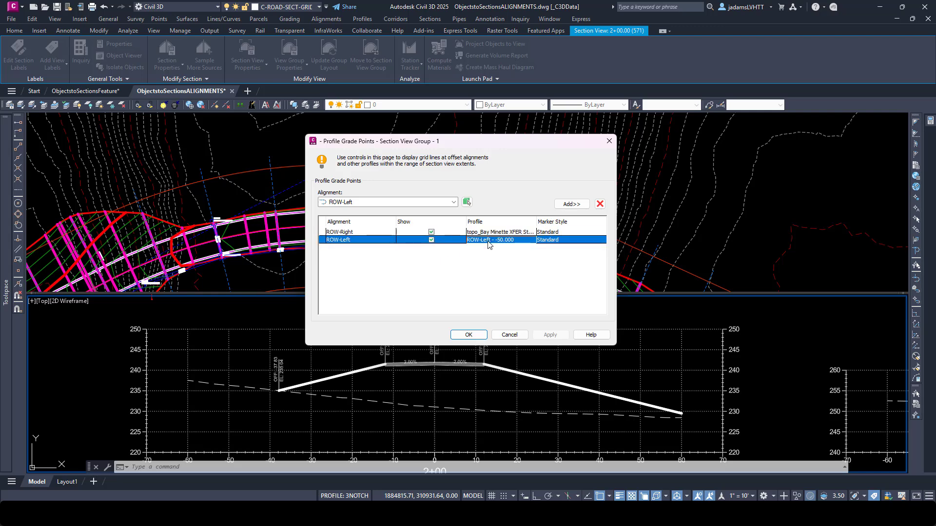
pyautogui.click(488, 242)
pyautogui.click(472, 258)
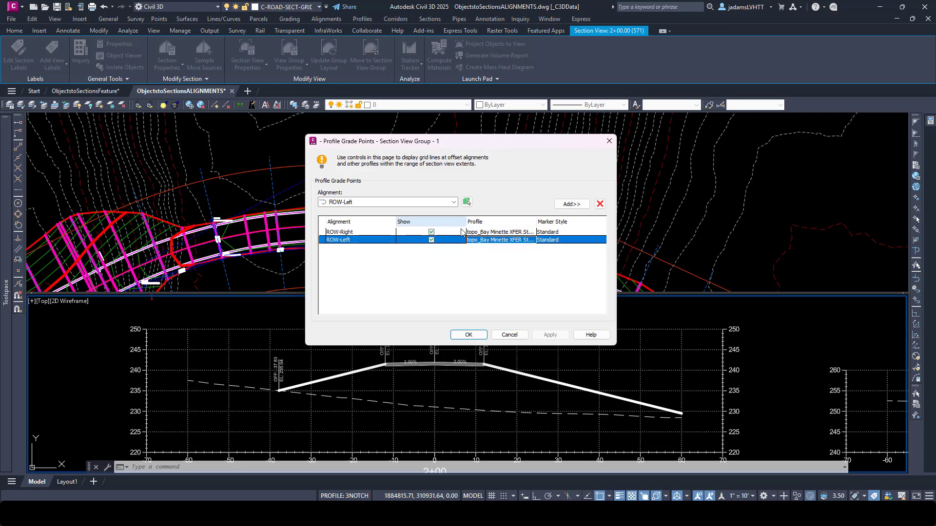
# Assign the ROW marker style to the ROW-Right and ROW-Left profile grade points and apply the section view group changes
pyautogui.click(553, 233)
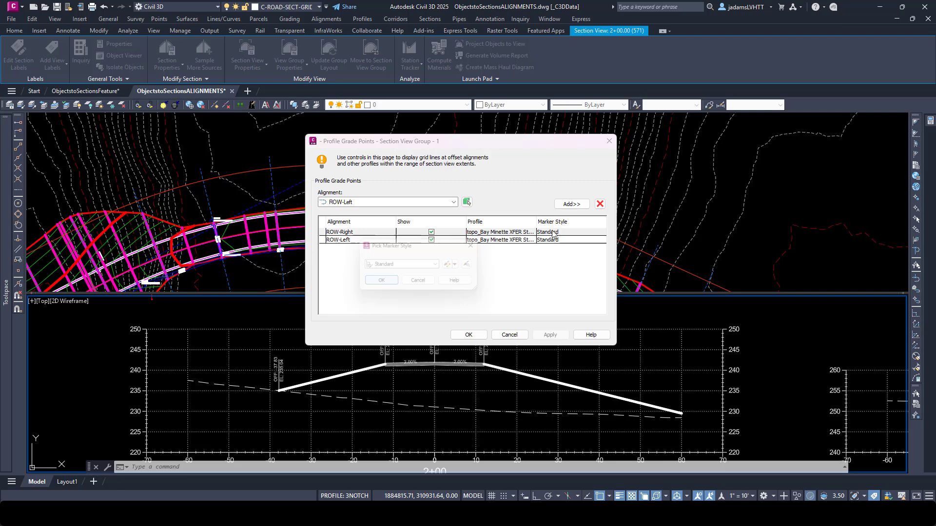
pyautogui.click(391, 266)
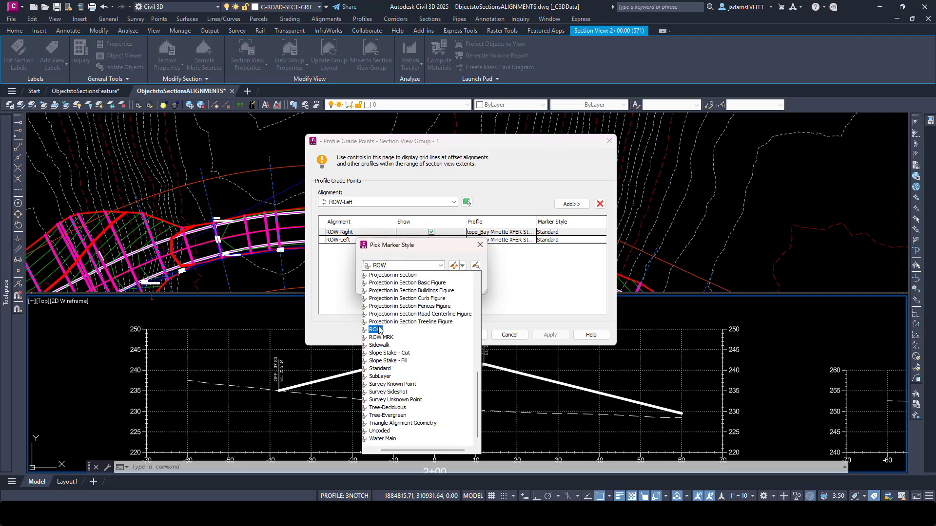
pyautogui.click(379, 330)
pyautogui.click(380, 283)
pyautogui.click(551, 240)
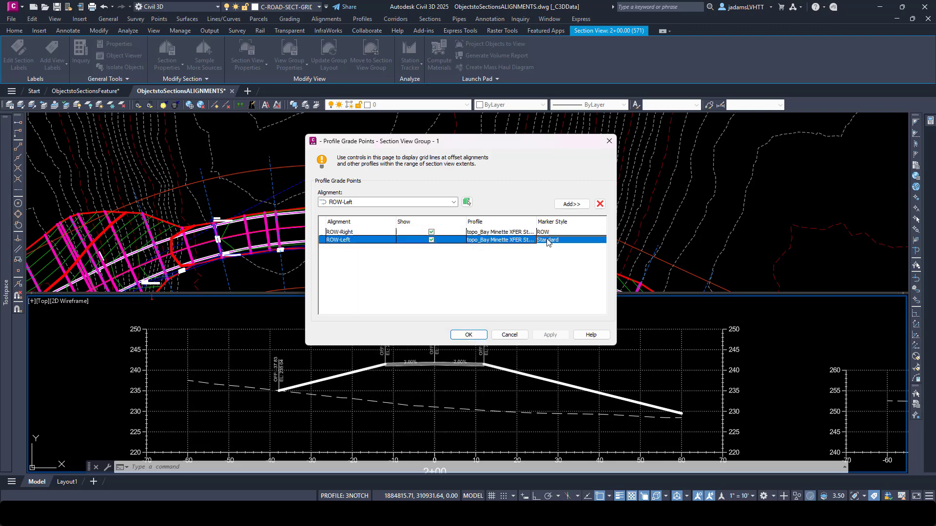
pyautogui.click(381, 266)
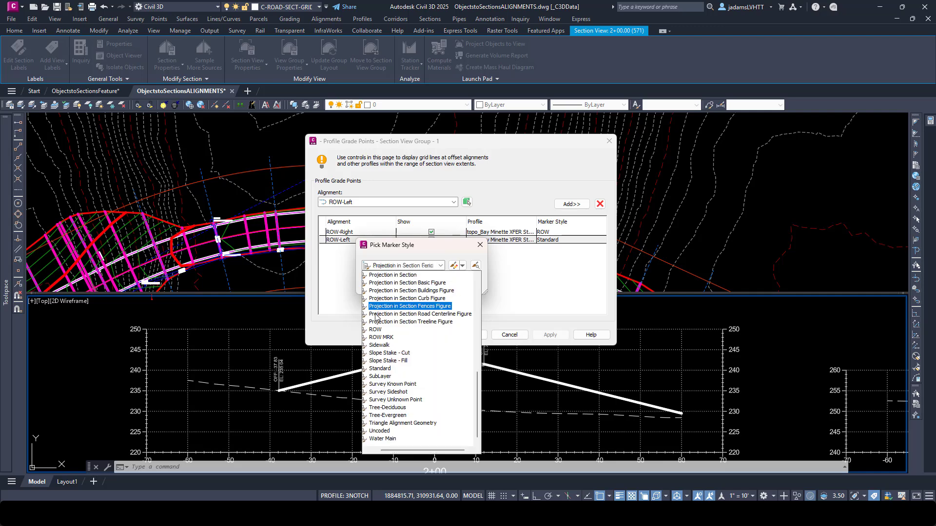
pyautogui.click(373, 330)
pyautogui.click(381, 284)
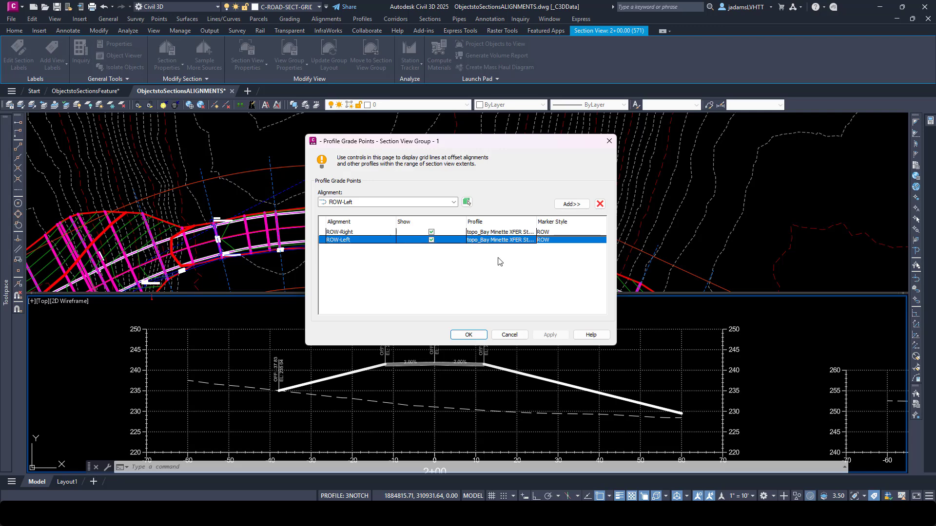
pyautogui.click(475, 337)
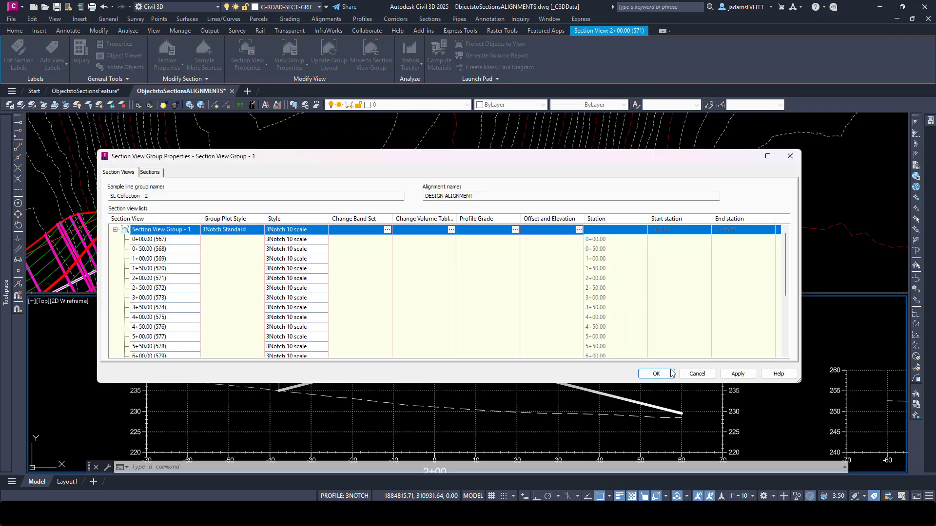
pyautogui.click(658, 374)
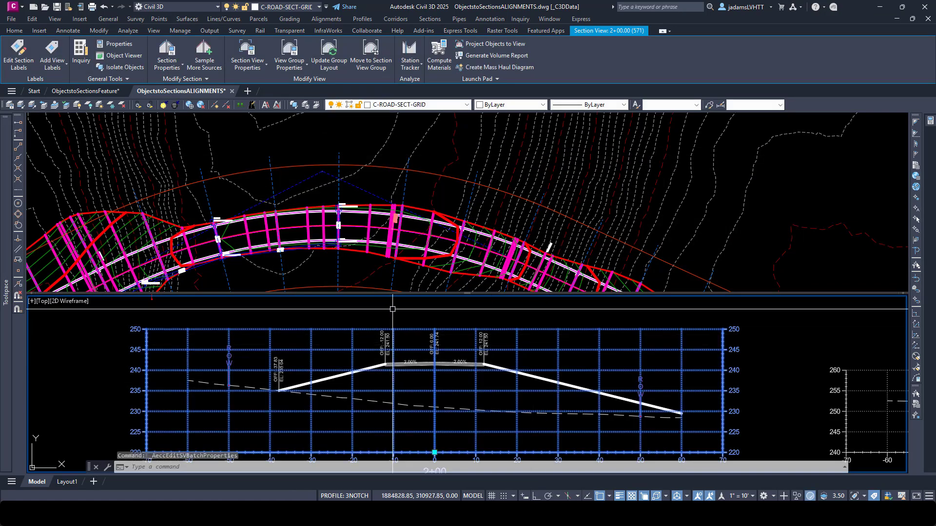
pyautogui.press('Escape')
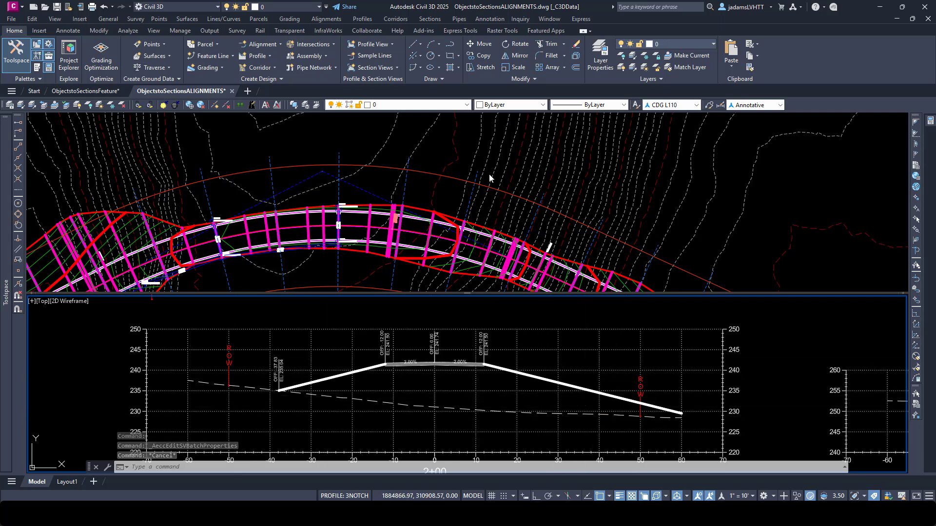
# Examine the course of the ROW-Left offset alignment along the road corridor in plan
pyautogui.click(456, 210)
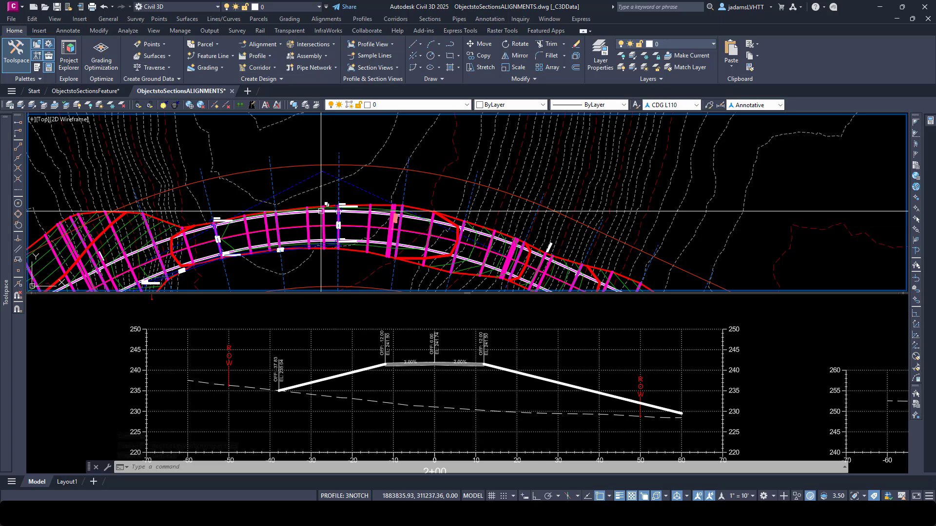
pyautogui.scroll(-3, 401, 190)
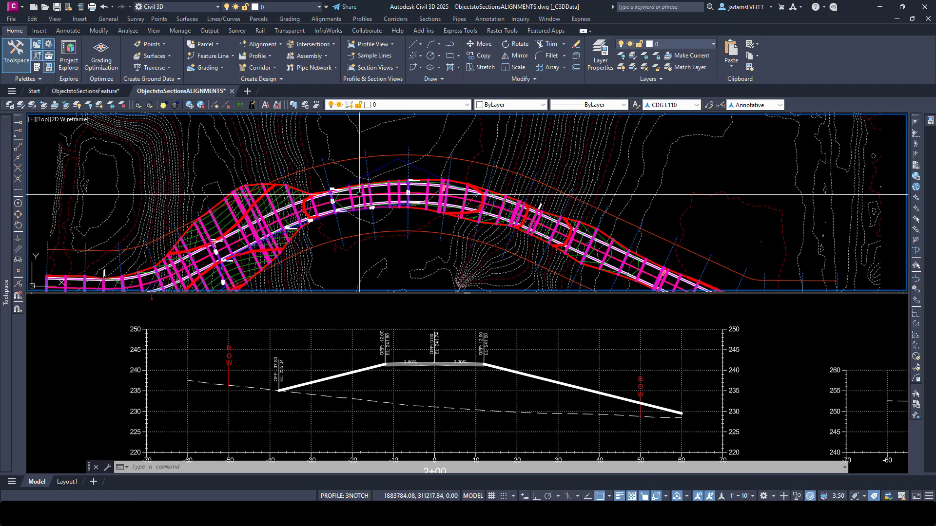
pyautogui.scroll(2, 359, 178)
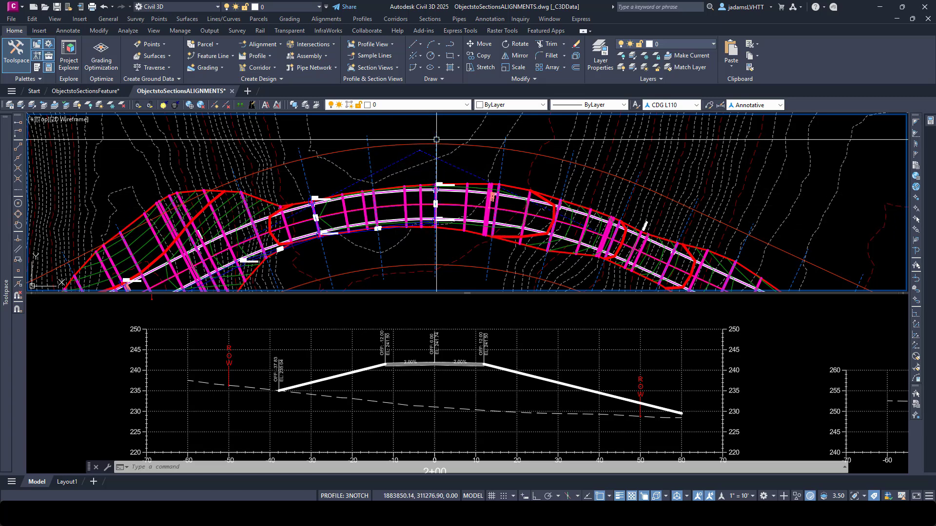
pyautogui.click(404, 144)
pyautogui.scroll(-2, 321, 177)
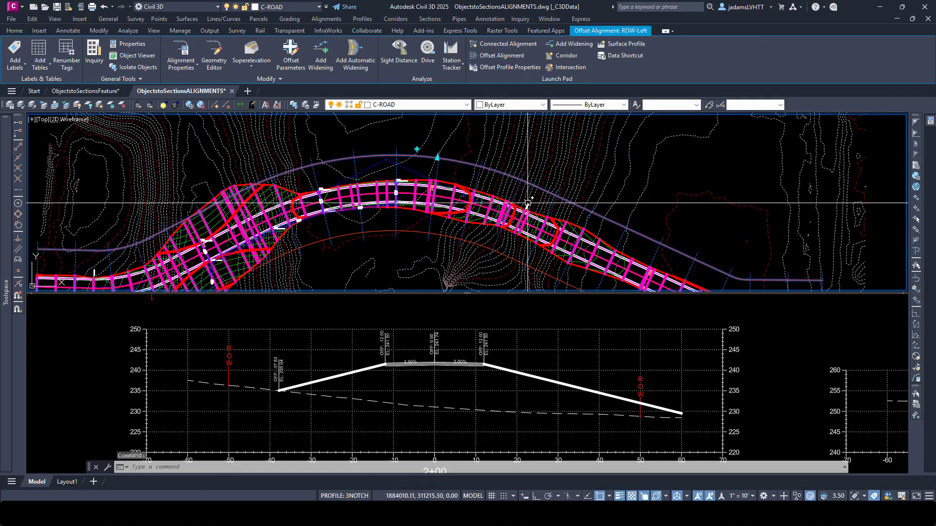
pyautogui.moveTo(576, 208); pyautogui.dragTo(499, 169, button='middle')
pyautogui.moveTo(341, 112); pyautogui.dragTo(376, 143, button='middle')
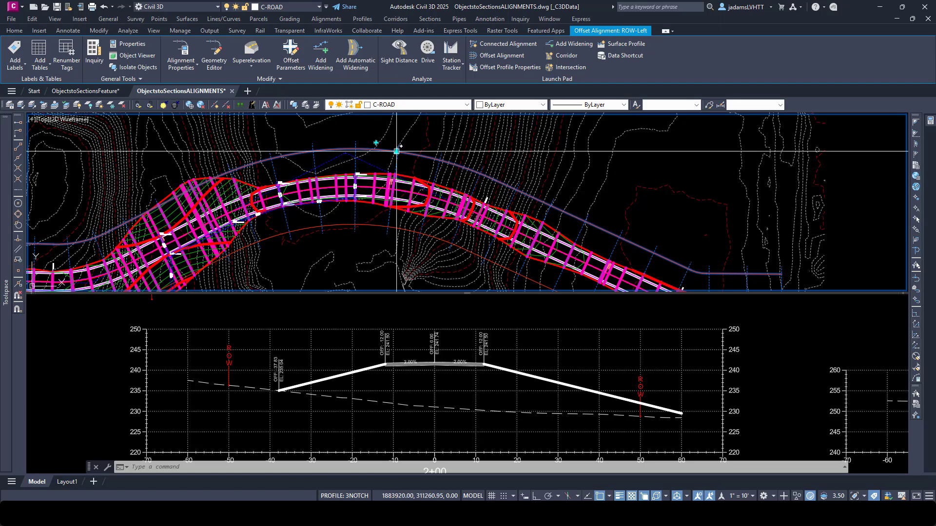
pyautogui.moveTo(396, 152)
pyautogui.mouseDown(button='middle')
pyautogui.moveTo(449, 150)
pyautogui.moveTo(407, 166)
pyautogui.mouseUp(button='middle')
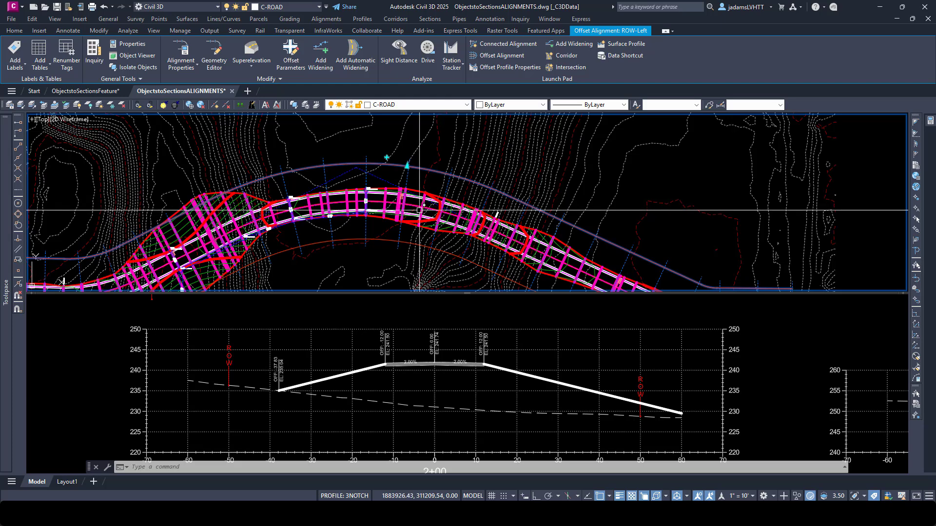
pyautogui.scroll(2, 383, 186)
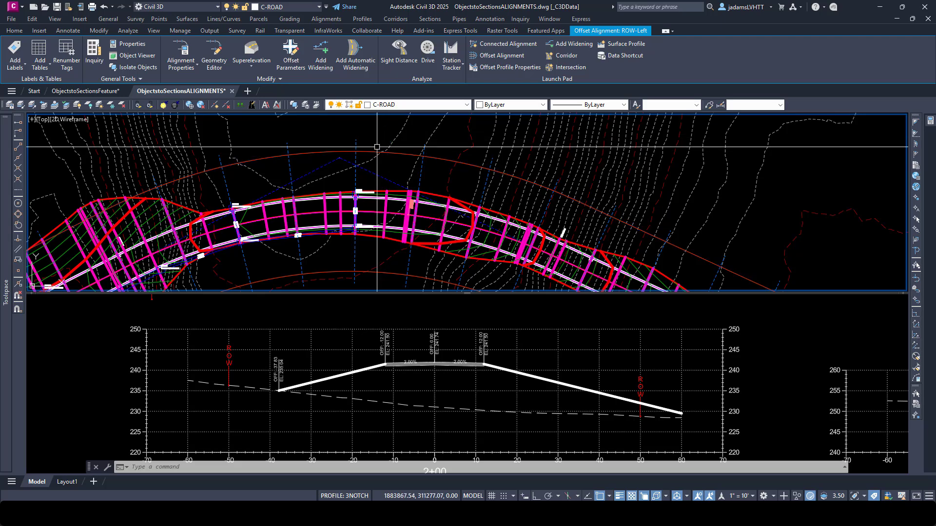
pyautogui.press('Escape')
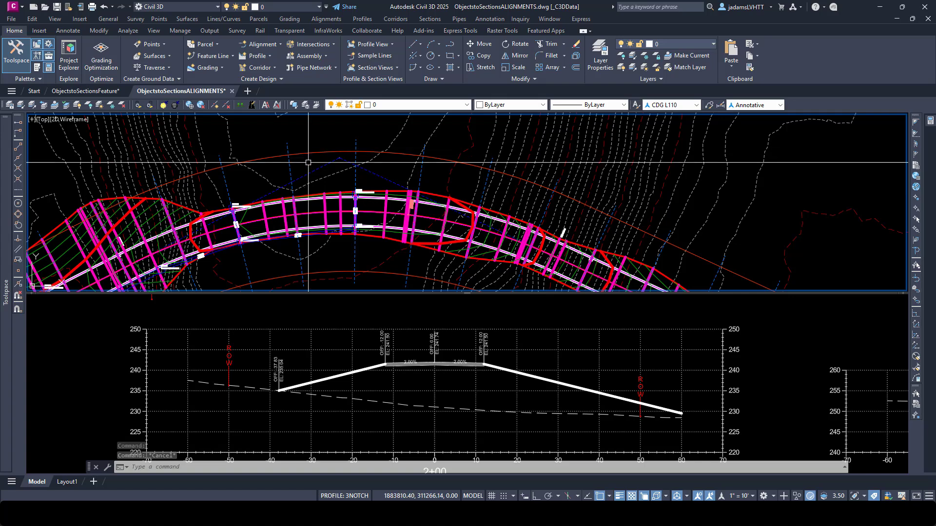
# Inspect the road's profile view and the ROW-Left offset line crossing the sample lines in plan
pyautogui.scroll(-6, 308, 162)
pyautogui.scroll(7, 394, 148)
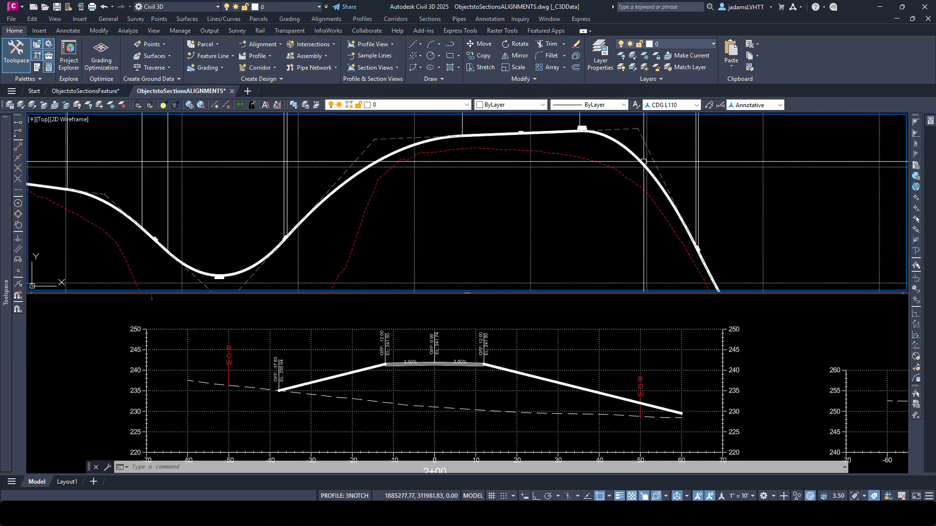
pyautogui.scroll(-6, 392, 168)
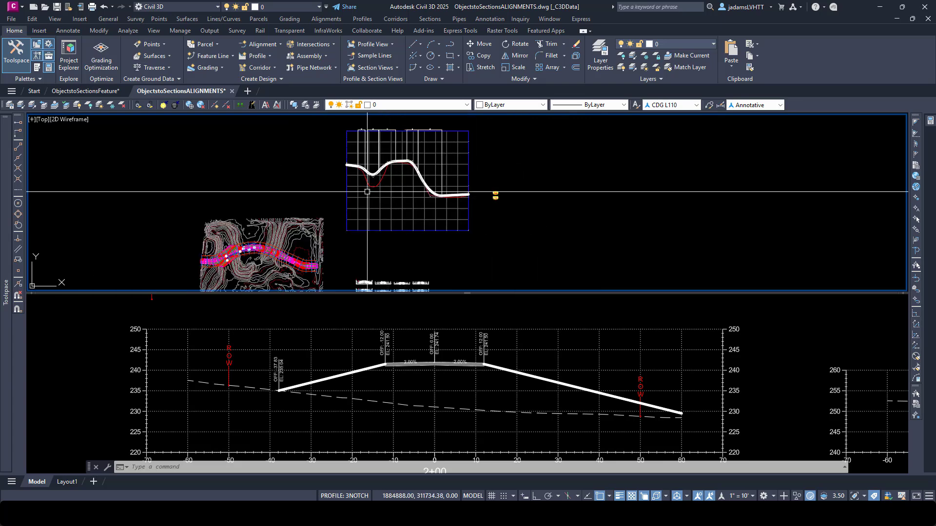
pyautogui.scroll(8, 246, 240)
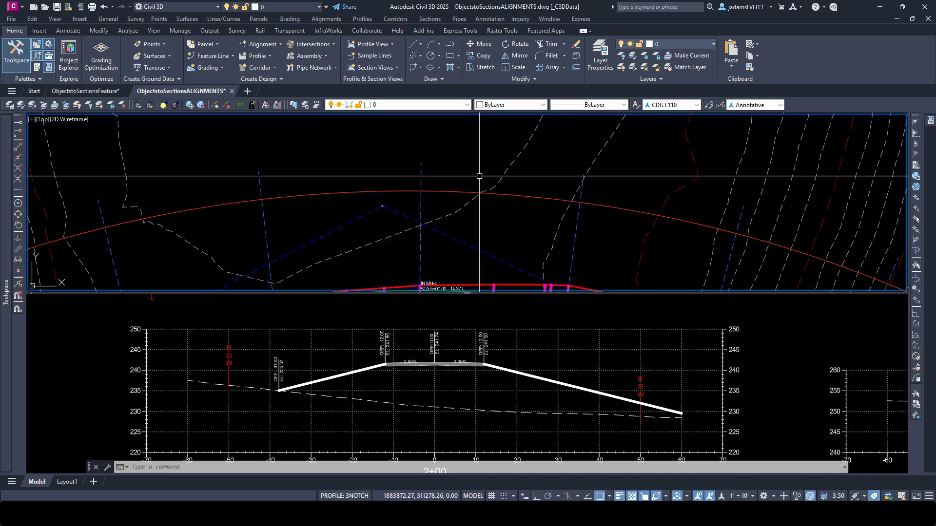
# Examine the ROW markers against the ground line in the 2+00 section view and compare them with the ROW offset alignments in plan
pyautogui.click(241, 364)
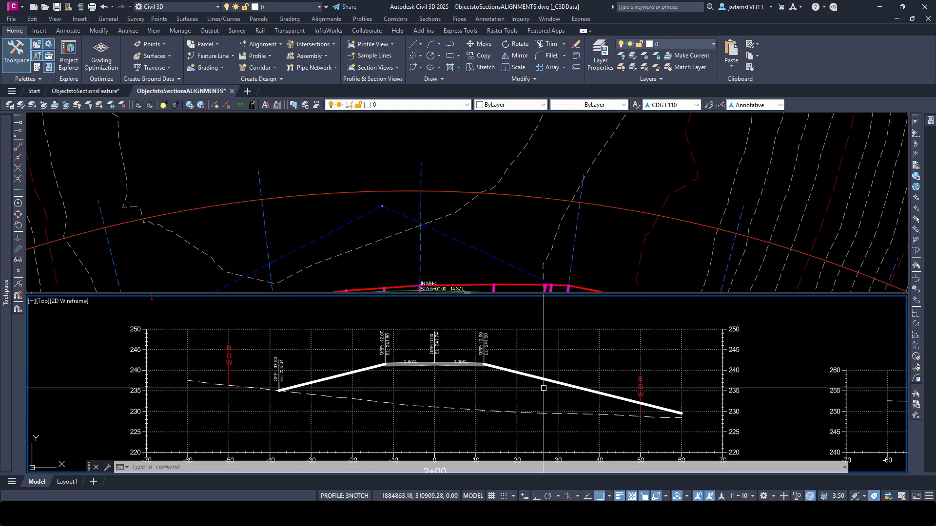
pyautogui.scroll(-2, 402, 418)
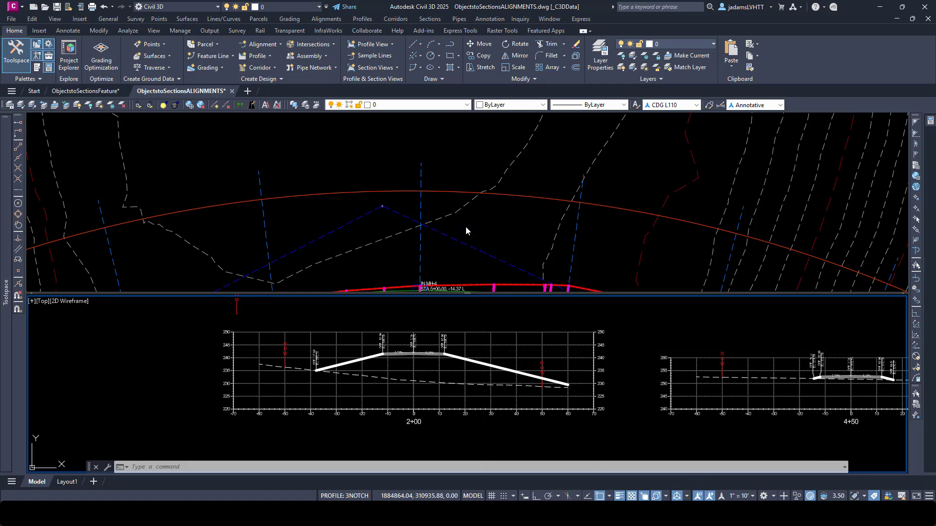
pyautogui.click(479, 215)
pyautogui.scroll(-3, 449, 210)
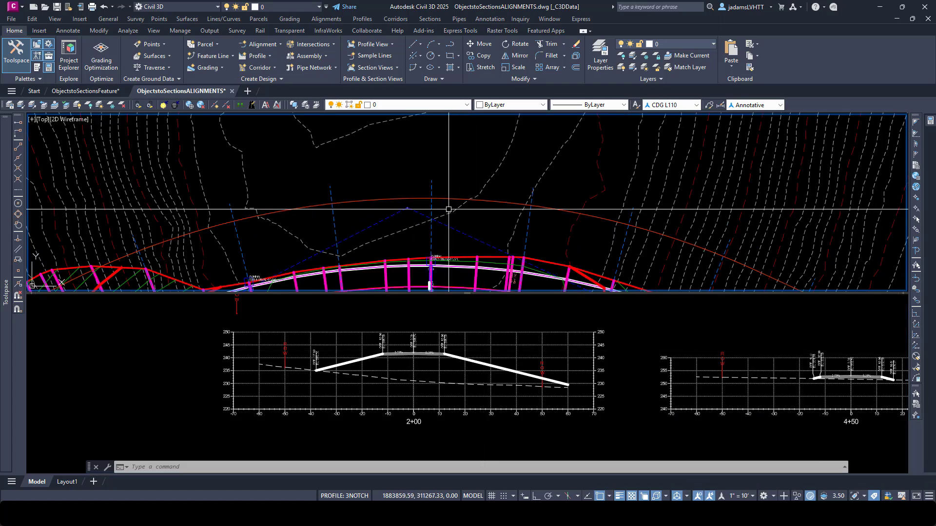
pyautogui.moveTo(440, 208); pyautogui.dragTo(447, 149, button='middle')
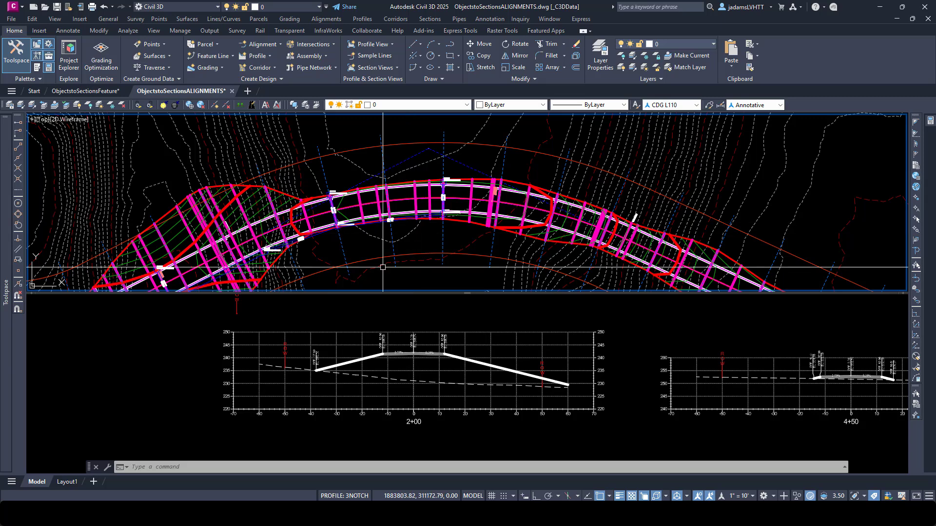
pyautogui.click(308, 357)
pyautogui.scroll(3, 308, 358)
pyautogui.scroll(2, 308, 357)
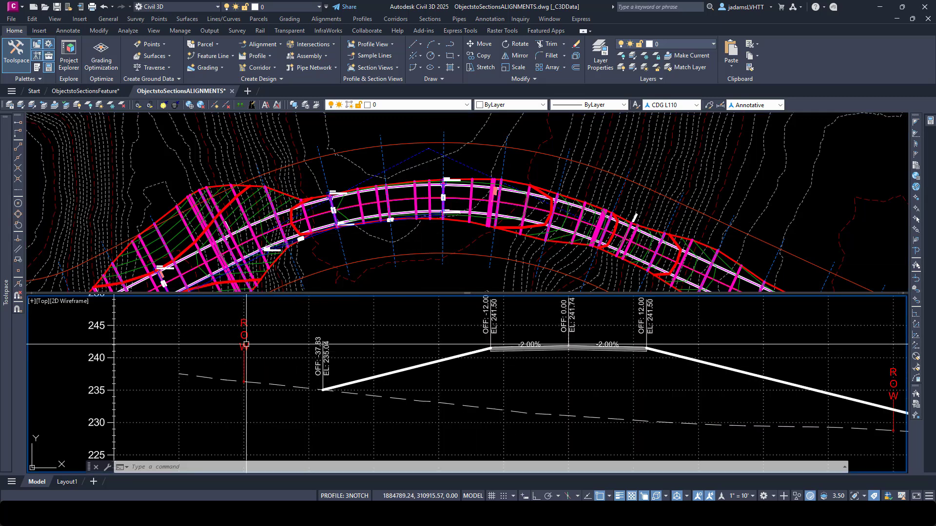
pyautogui.press('Escape')
pyautogui.click(254, 331)
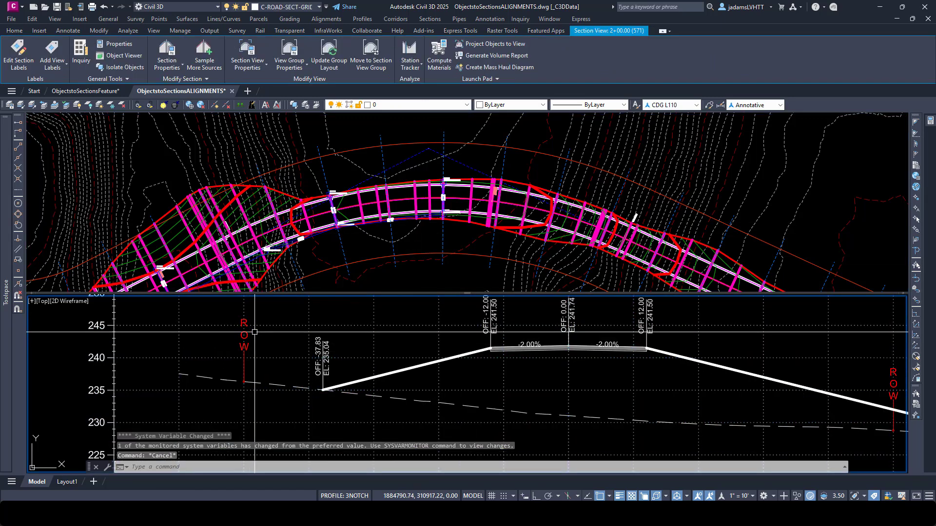
pyautogui.press('Escape')
pyautogui.click(250, 344)
pyautogui.press('Escape')
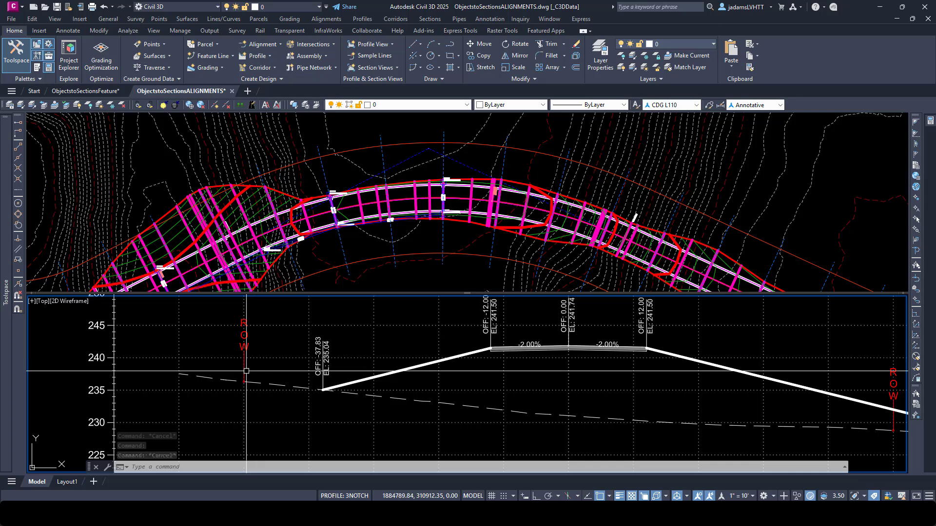
pyautogui.scroll(-2, 244, 371)
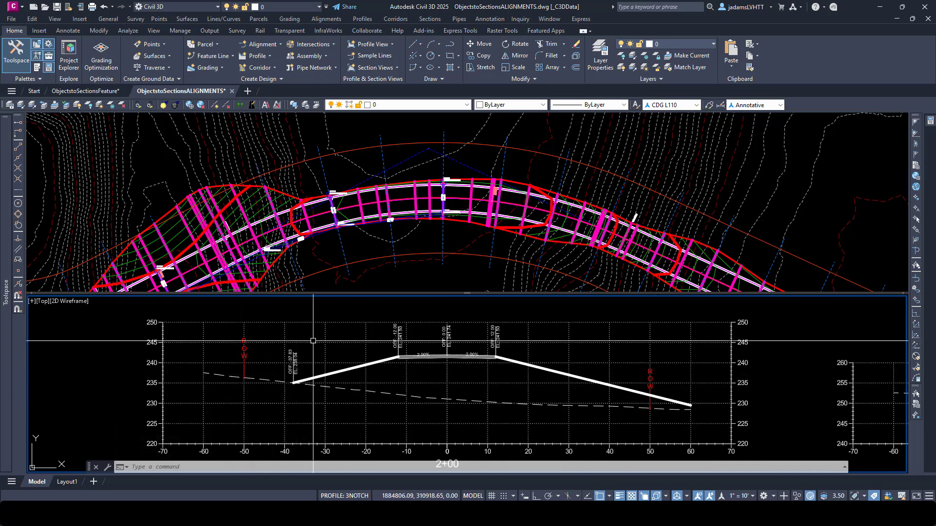
pyautogui.scroll(4, 277, 357)
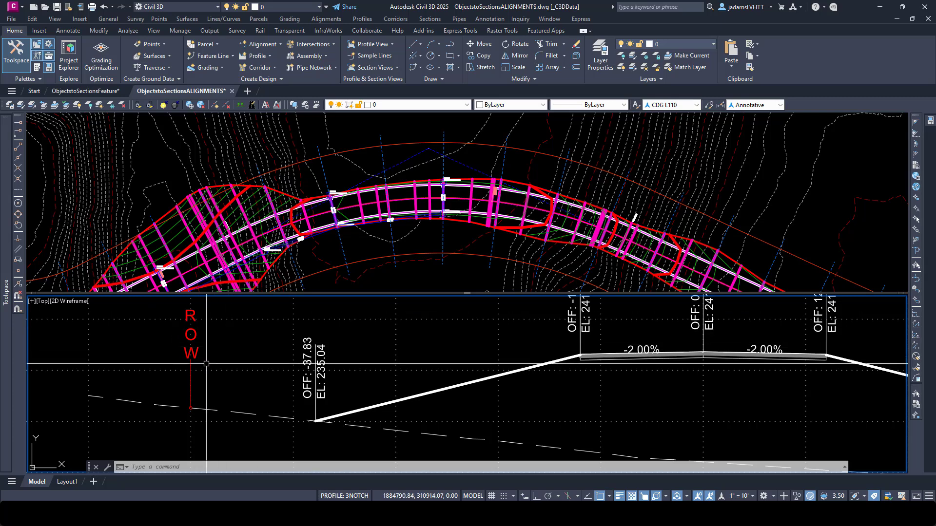
pyautogui.scroll(-2, 264, 380)
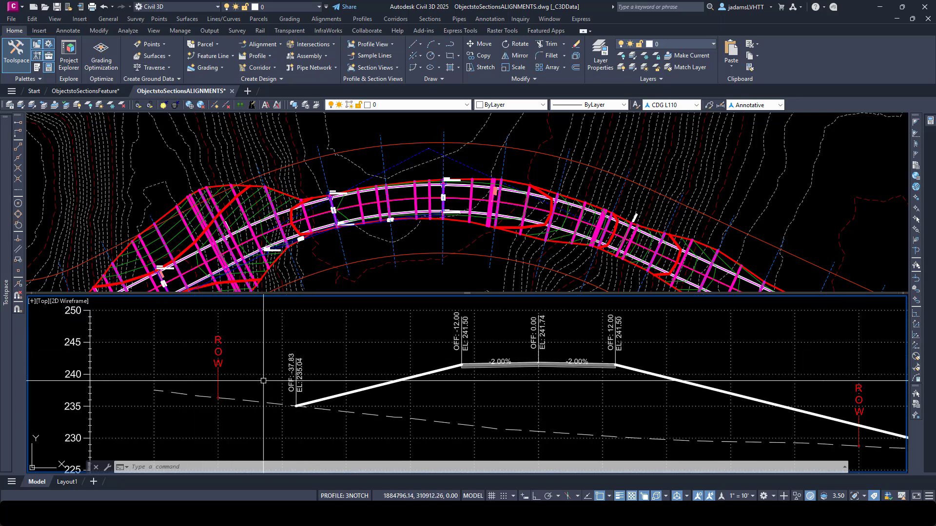
pyautogui.scroll(-2, 321, 374)
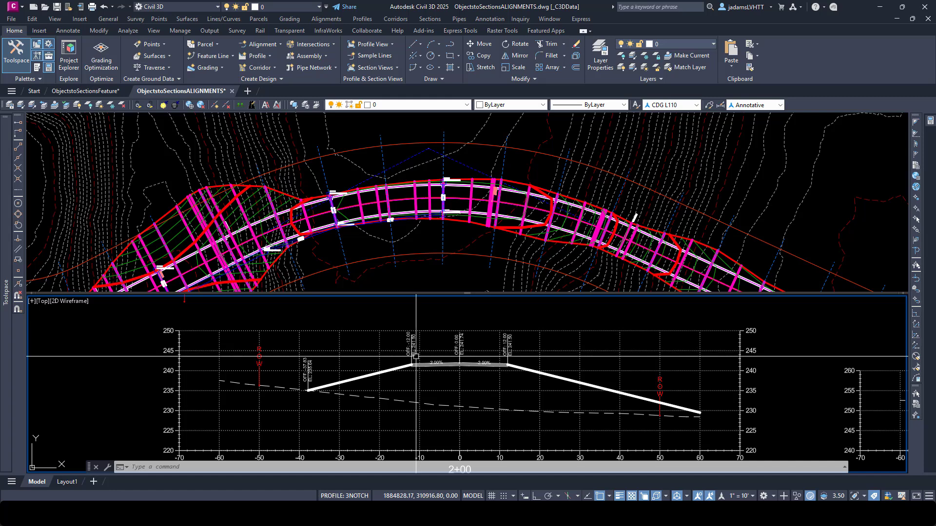
pyautogui.click(417, 279)
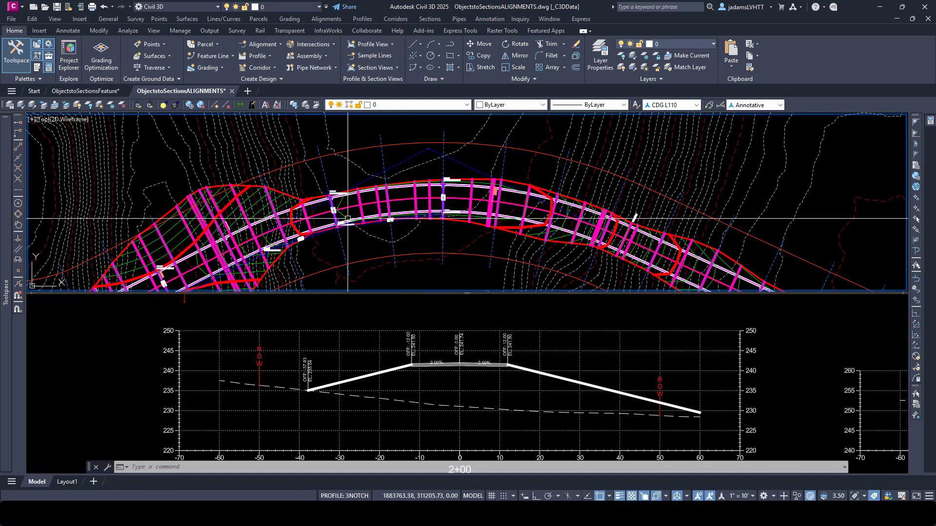
pyautogui.scroll(-1, 360, 217)
pyautogui.moveTo(359, 216); pyautogui.dragTo(306, 209, button='middle')
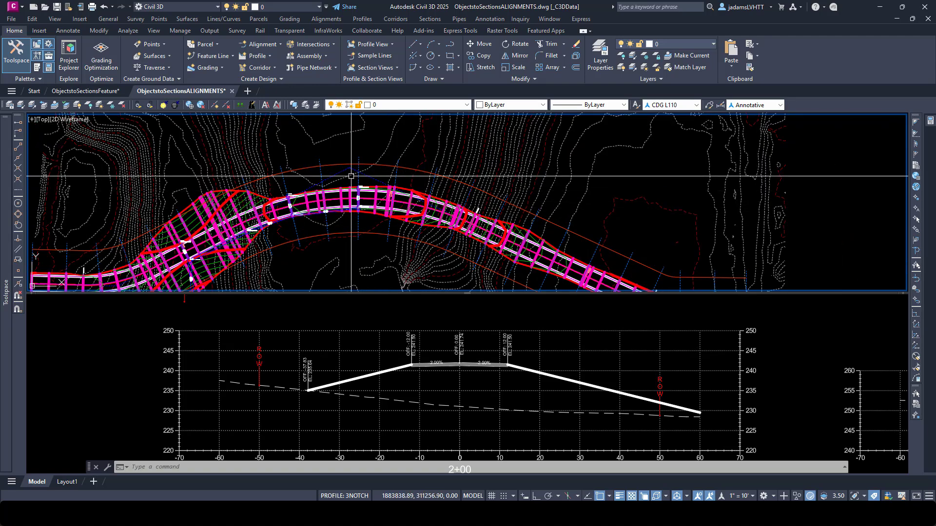
# Switch to the ObjectstoSectionsFeature drawing and bring its road corridor into view
pyautogui.click(102, 94)
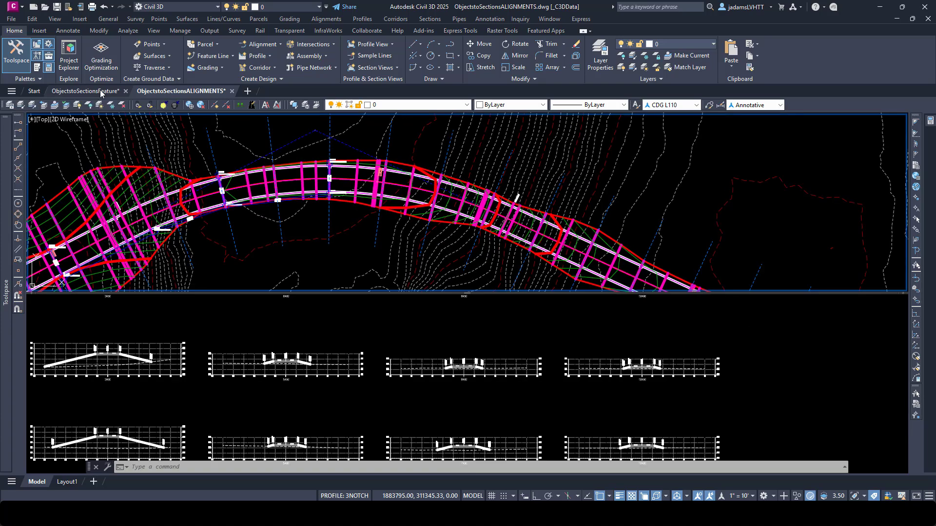
pyautogui.moveTo(307, 225); pyautogui.dragTo(392, 239, button='middle')
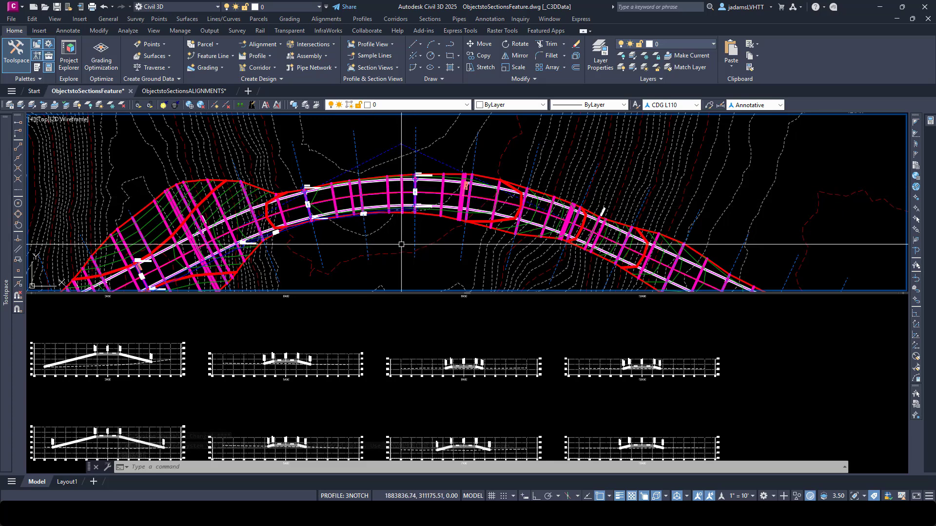
pyautogui.moveTo(401, 236)
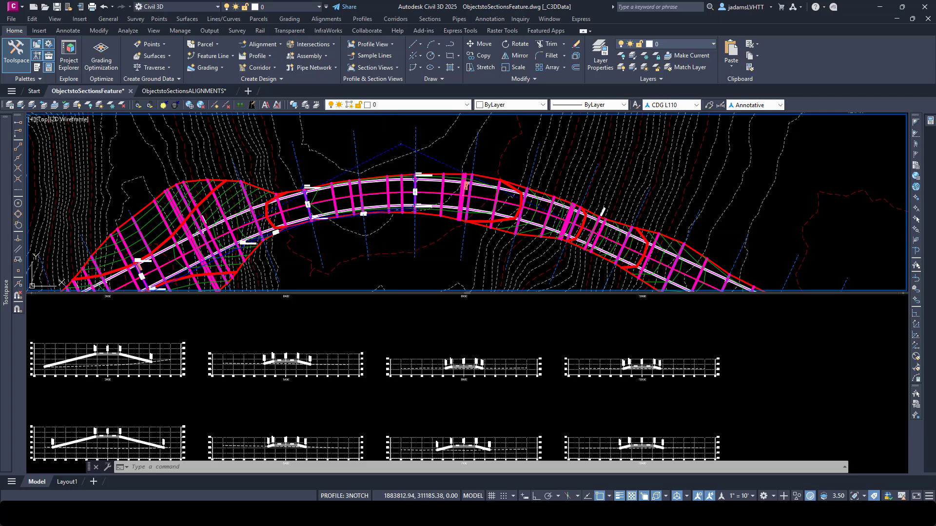
pyautogui.click(422, 185)
pyautogui.click(423, 184)
pyautogui.press('Escape')
pyautogui.press('Escape')
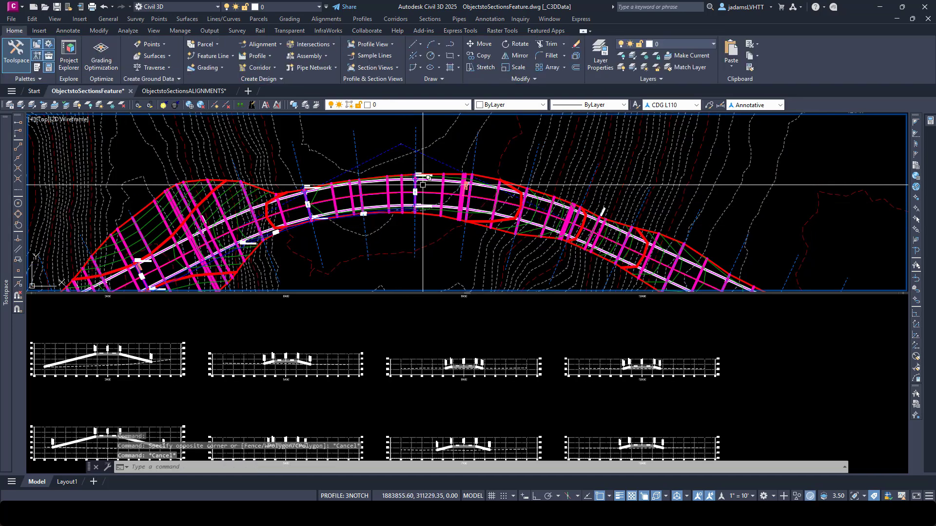
# Offset the road centerline alignment by 50 to both sides to create the right-of-way lines
pyautogui.scroll(10, 422, 185)
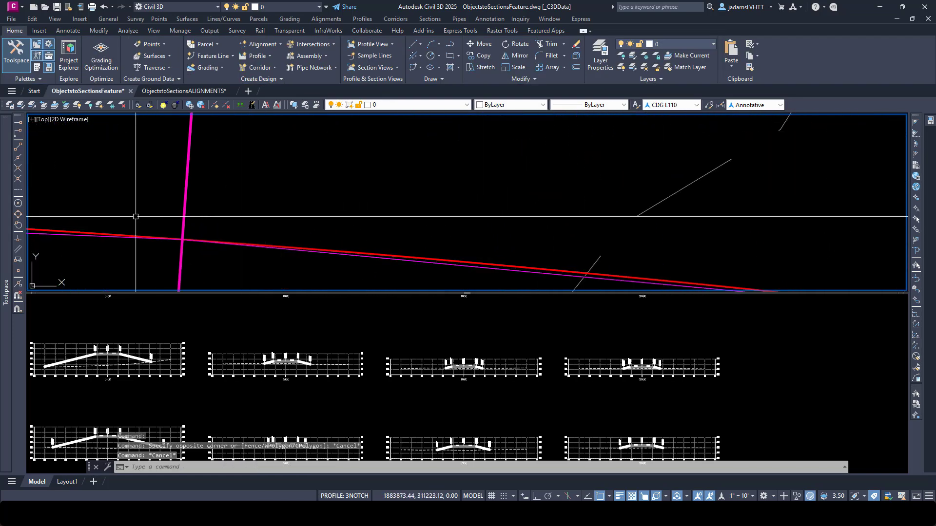
pyautogui.scroll(5, 136, 216)
pyautogui.press('Escape')
pyautogui.press('Escape')
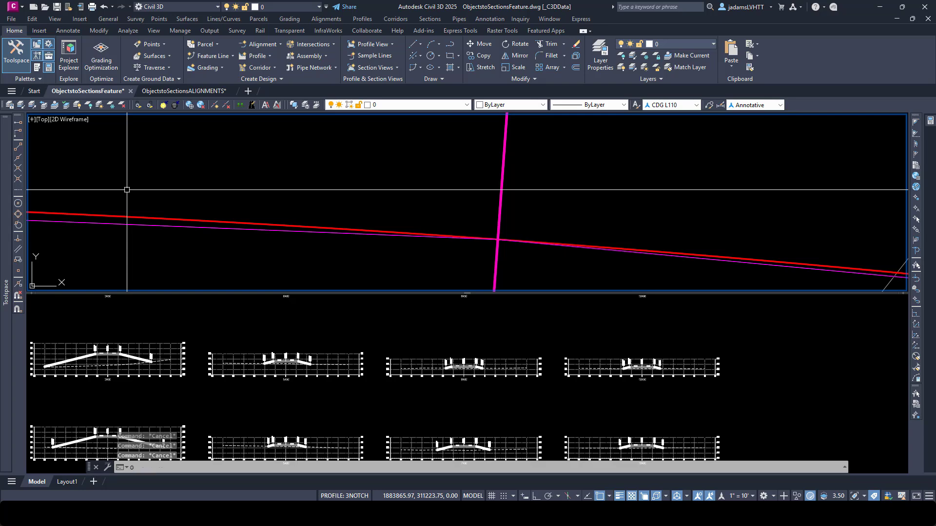
pyautogui.write('o')
pyautogui.press('Return')
pyautogui.press('Return')
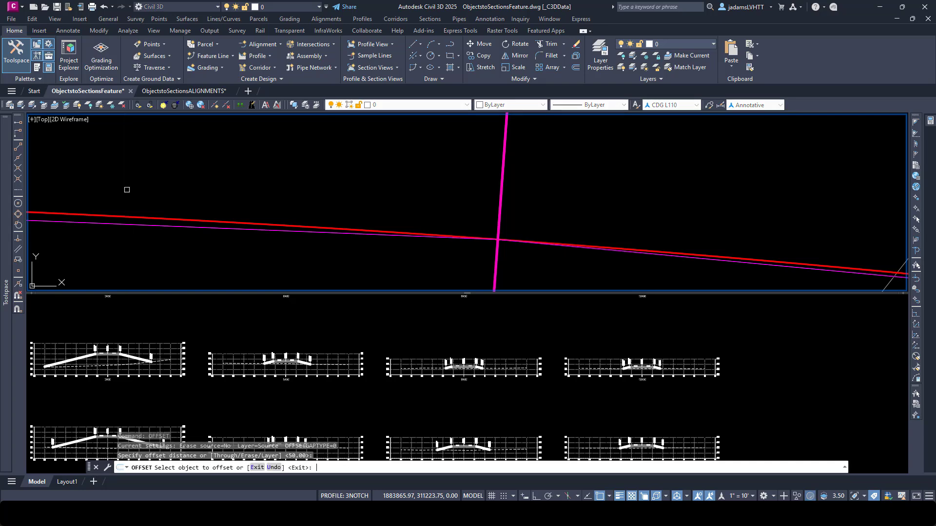
pyautogui.click(123, 215)
pyautogui.scroll(-5, 181, 185)
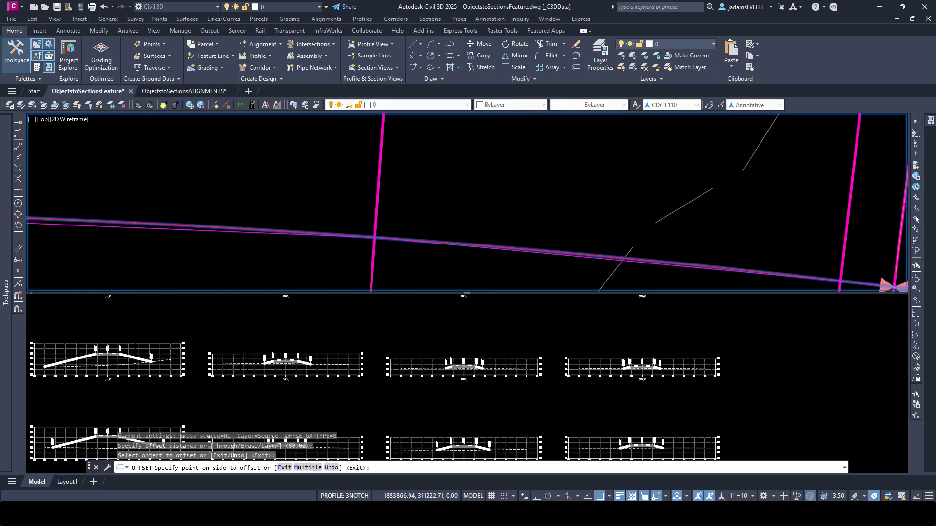
pyautogui.click(181, 185)
pyautogui.scroll(8, 179, 226)
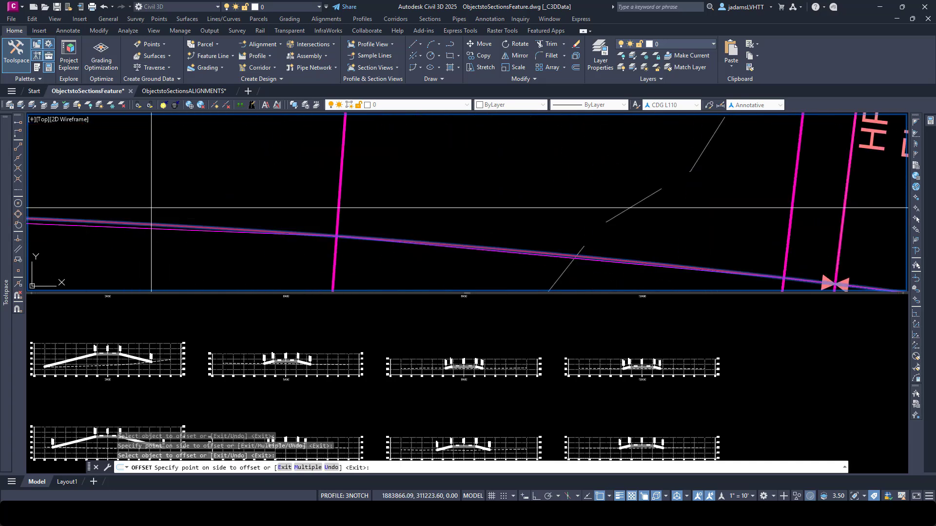
pyautogui.scroll(-8, 161, 259)
pyautogui.press('Return')
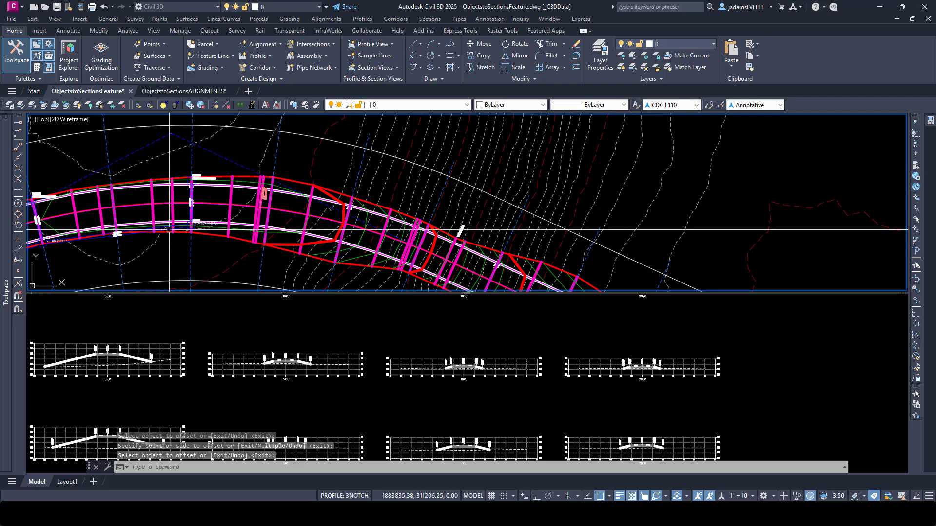
pyautogui.scroll(-5, 254, 172)
pyautogui.scroll(4, 254, 172)
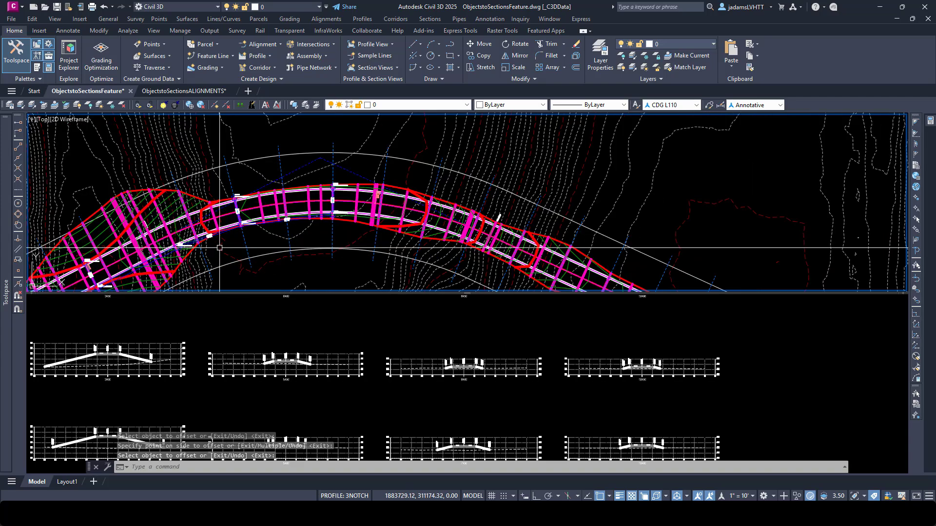
# Stretch the long straight segment of the northern right-of-way line east of the main curve from its midpoint
pyautogui.click(273, 159)
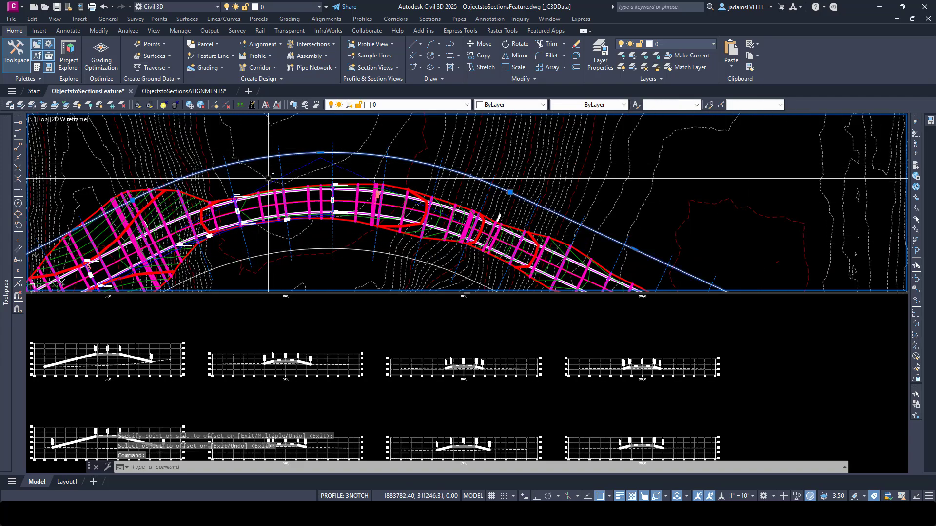
pyautogui.scroll(-1, 458, 208)
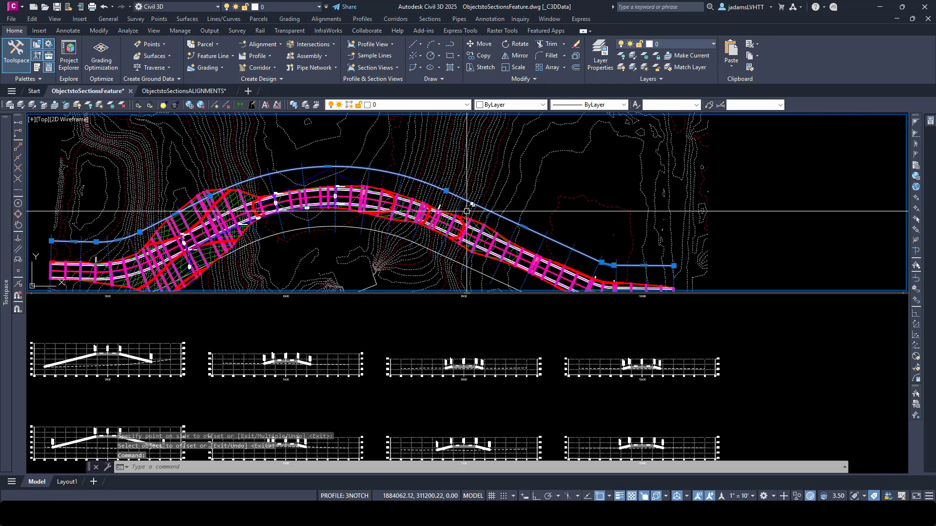
pyautogui.scroll(3, 458, 207)
pyautogui.scroll(3, 459, 206)
pyautogui.click(388, 149)
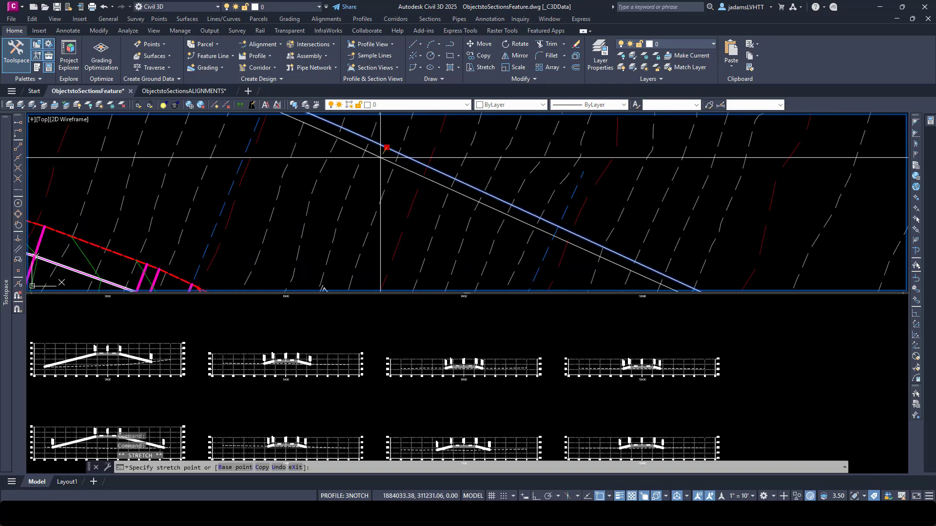
pyautogui.scroll(-5, 315, 262)
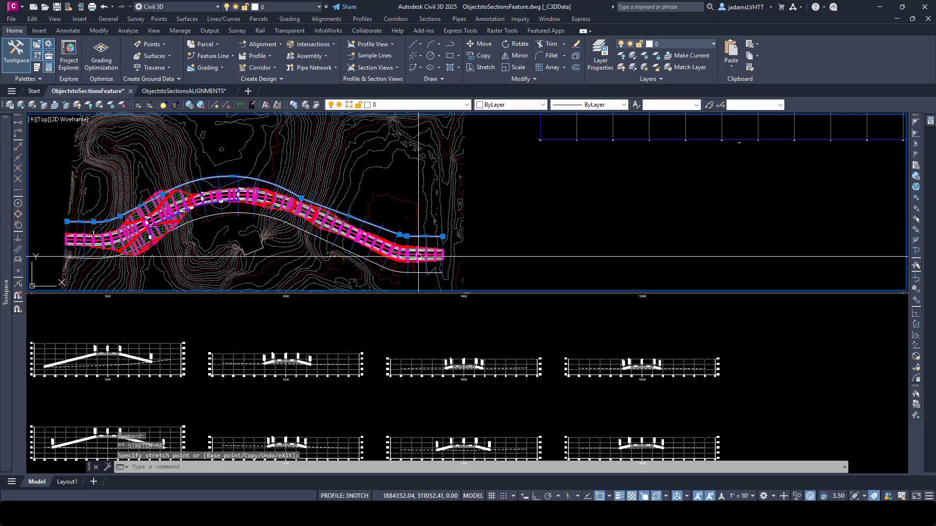
# Reshape the small curve near the east end of the northern right-of-way line and stretch its end vertex farther east, then deselect the line
pyautogui.scroll(4, 398, 236)
pyautogui.click(417, 232)
pyautogui.click(417, 232)
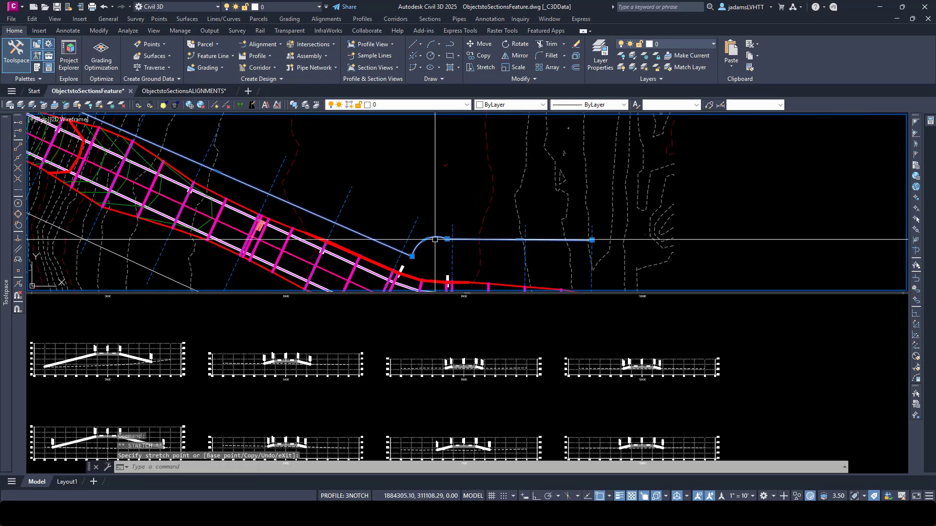
pyautogui.click(447, 239)
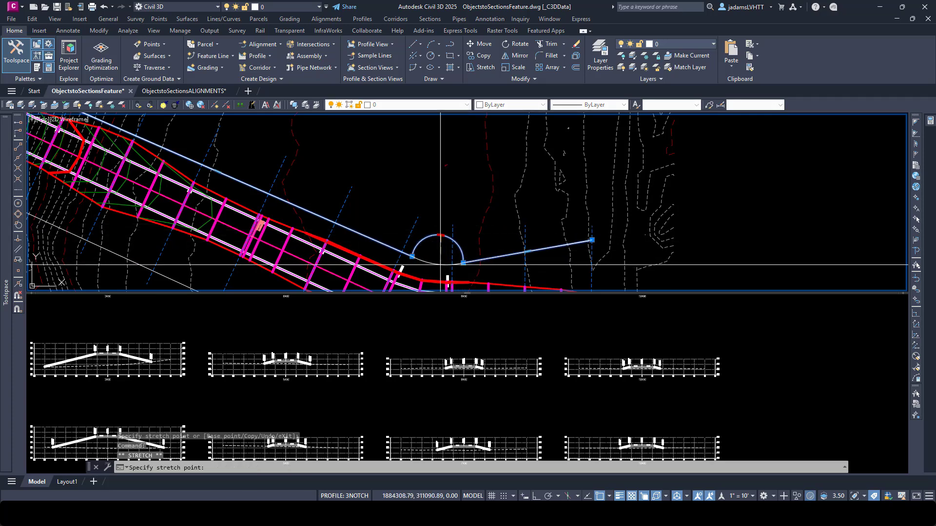
pyautogui.click(531, 252)
pyautogui.scroll(-2, 531, 252)
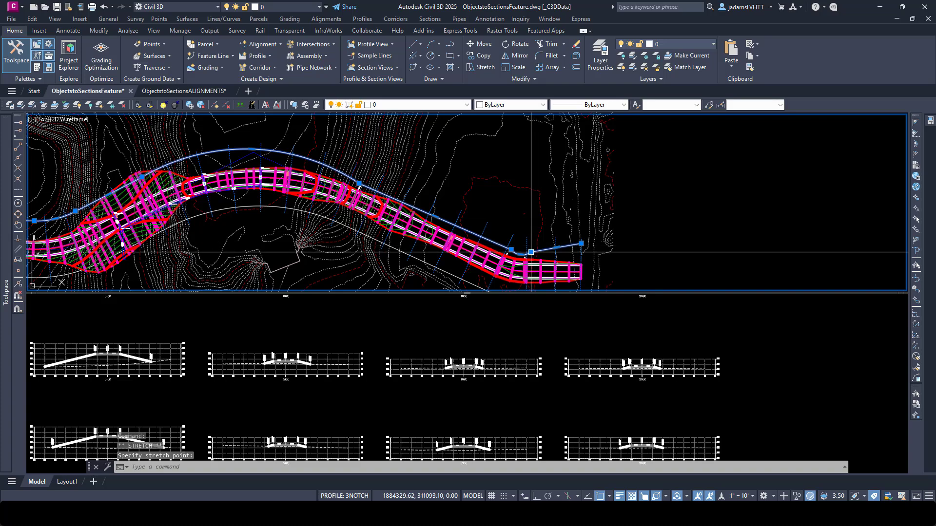
pyautogui.moveTo(124, 160); pyautogui.dragTo(247, 177, button='middle')
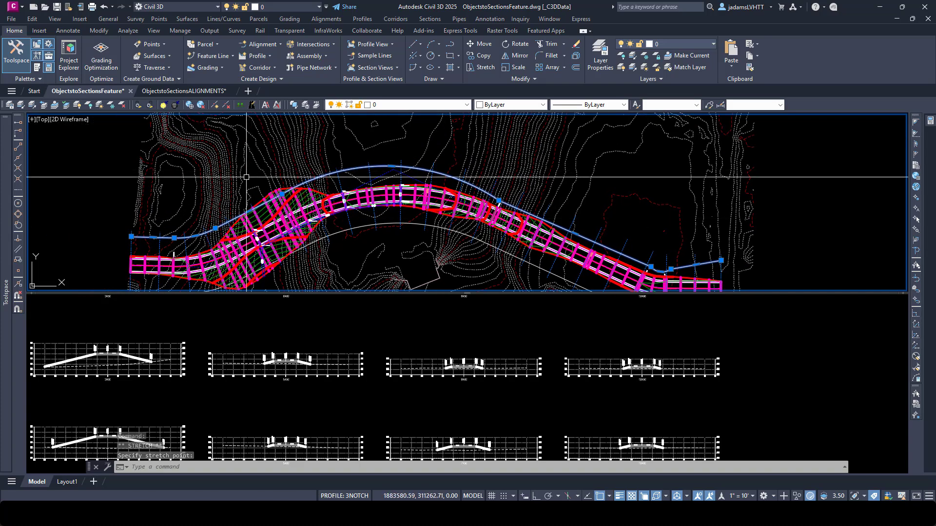
pyautogui.scroll(5, 349, 179)
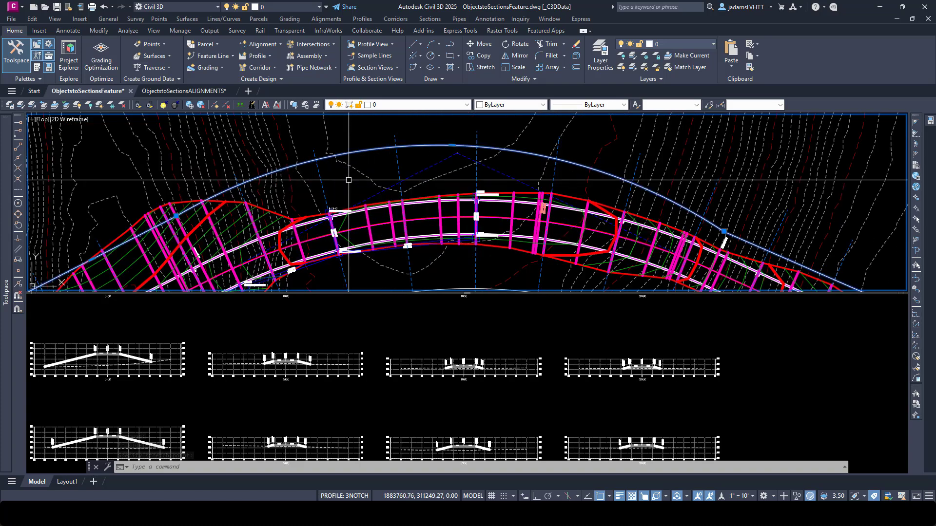
pyautogui.scroll(-2, 348, 180)
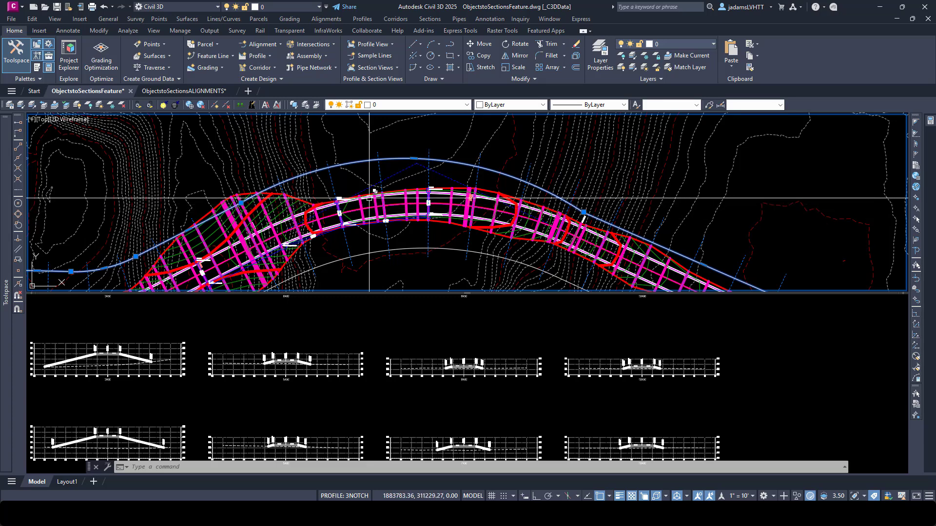
pyautogui.click(413, 159)
pyautogui.press('Escape')
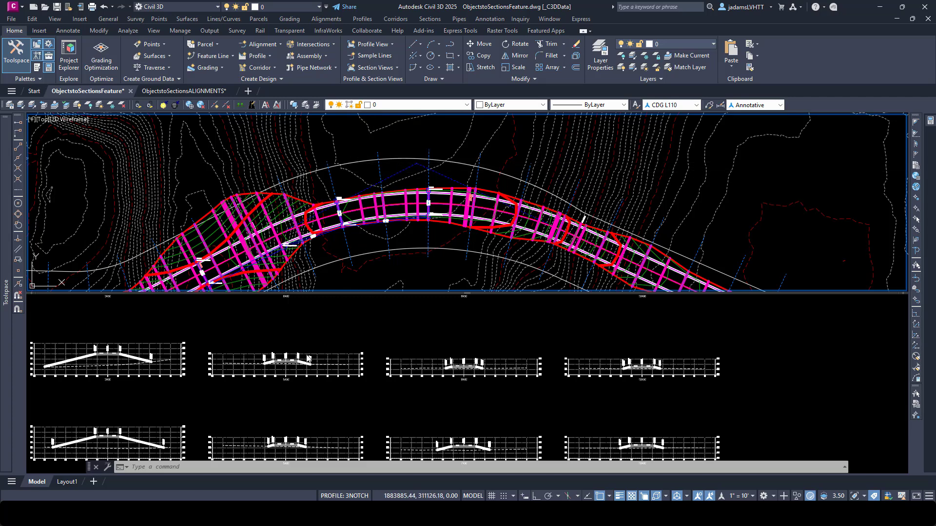
# Convert the northern right-of-way line into a feature line named ROW LT in site ROW with the ROW style, erasing the original and assigning elevations
pyautogui.click(326, 347)
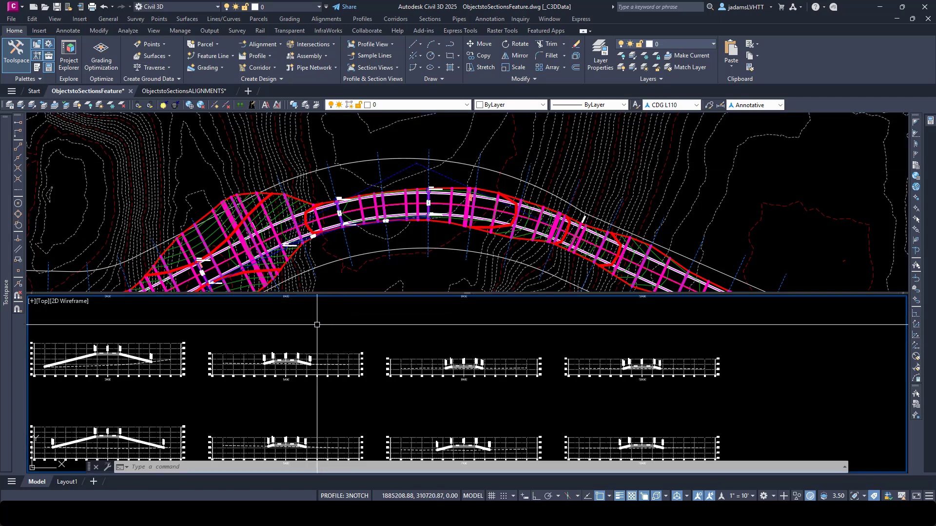
pyautogui.click(390, 279)
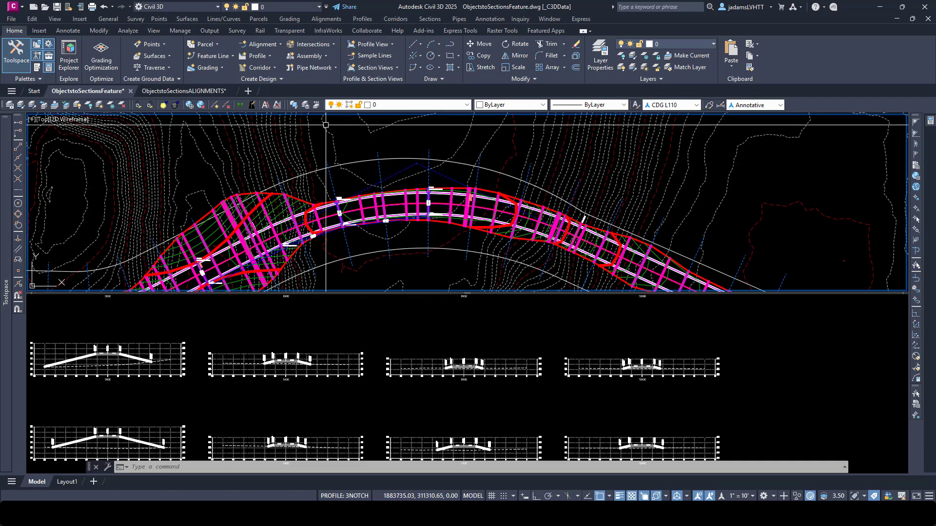
pyautogui.click(222, 55)
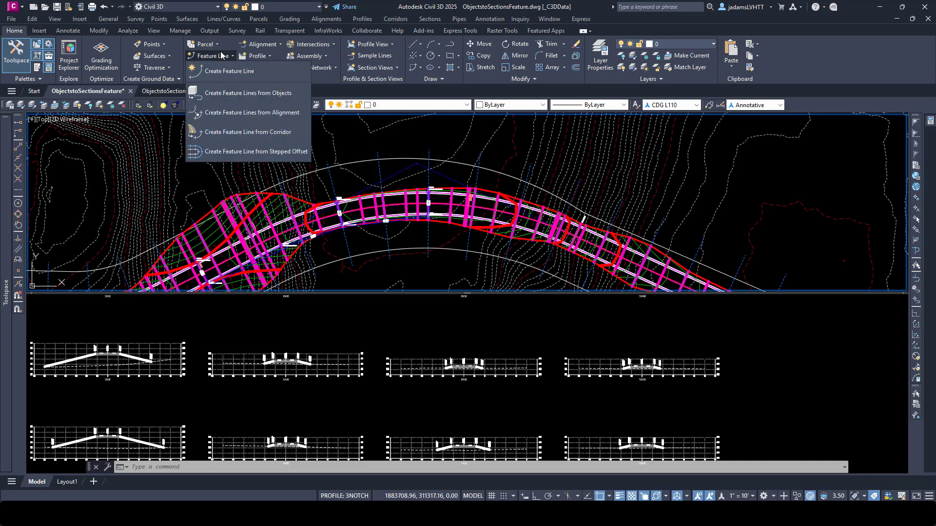
pyautogui.click(229, 92)
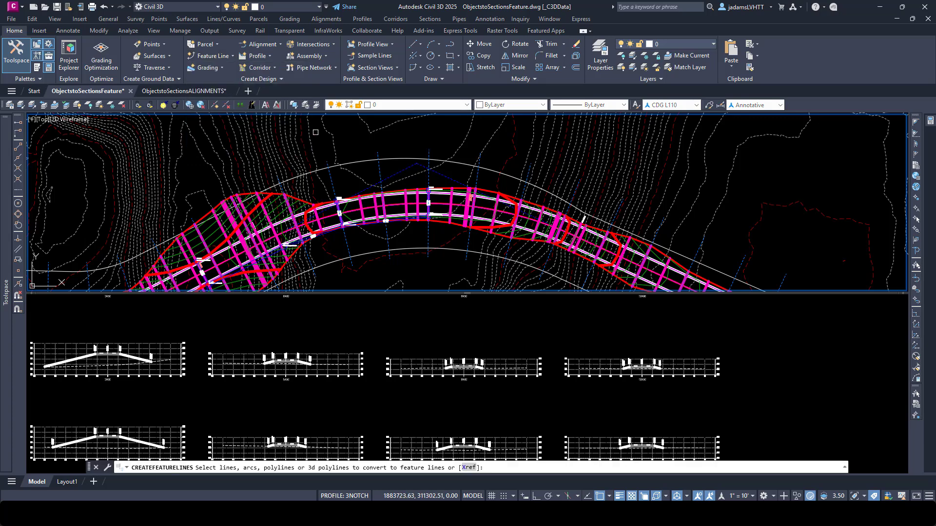
pyautogui.click(356, 163)
pyautogui.press('Return')
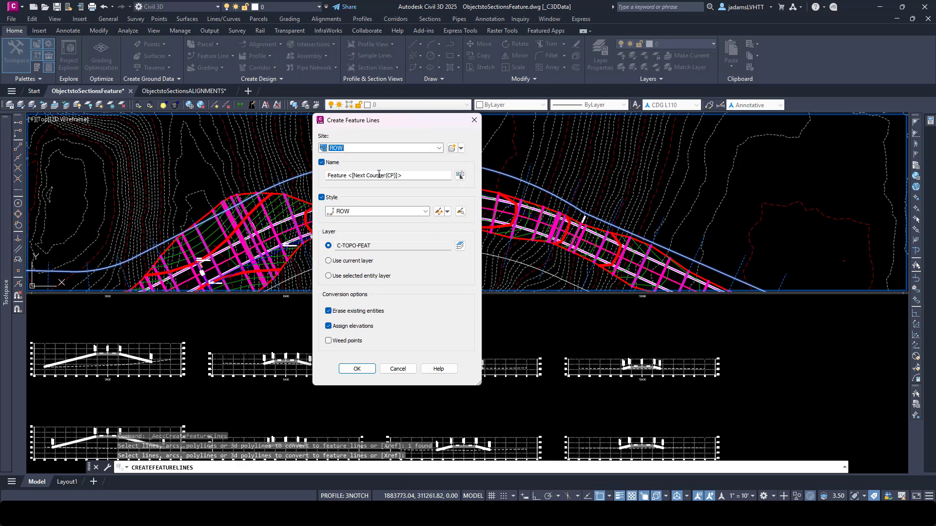
pyautogui.write('ROW')
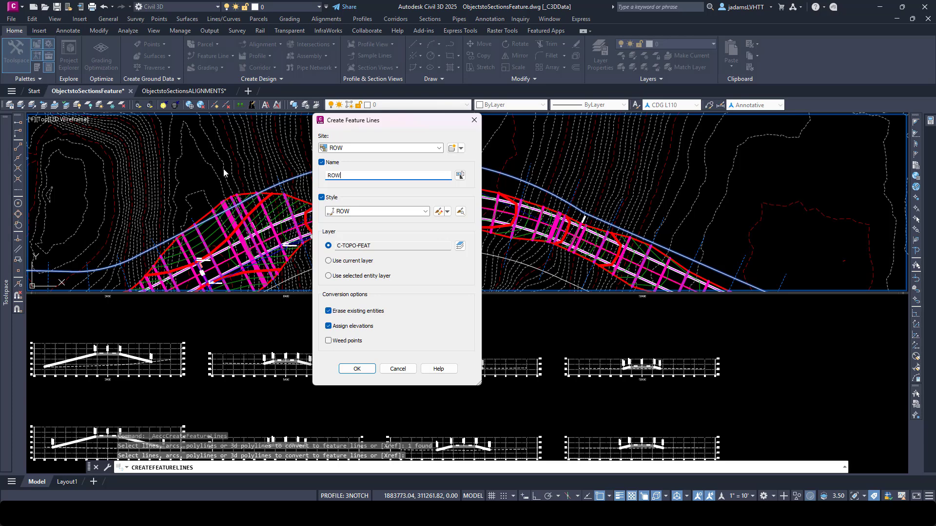
pyautogui.write(' LT')
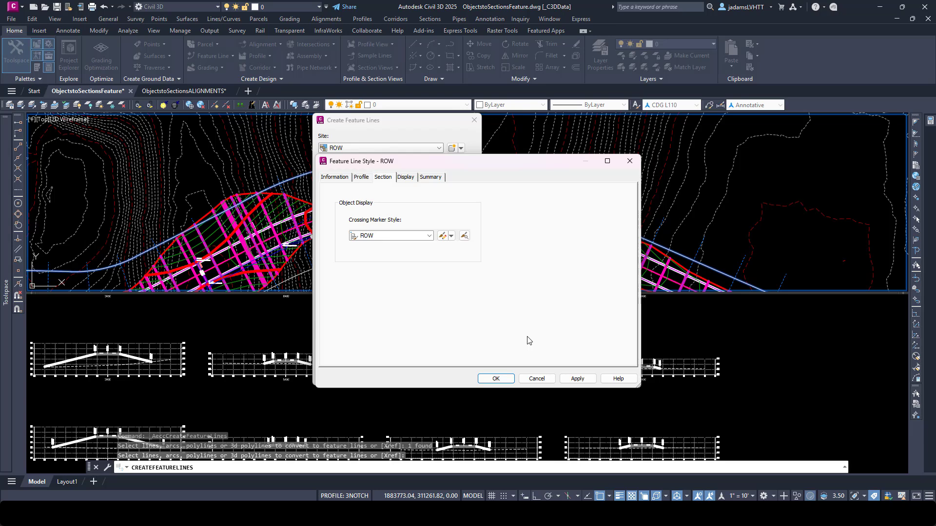
pyautogui.click(511, 377)
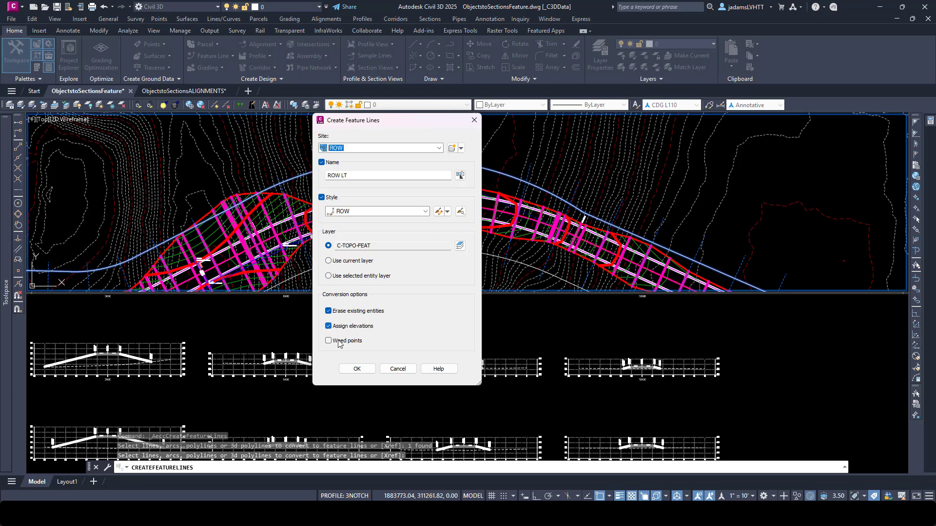
pyautogui.click(356, 368)
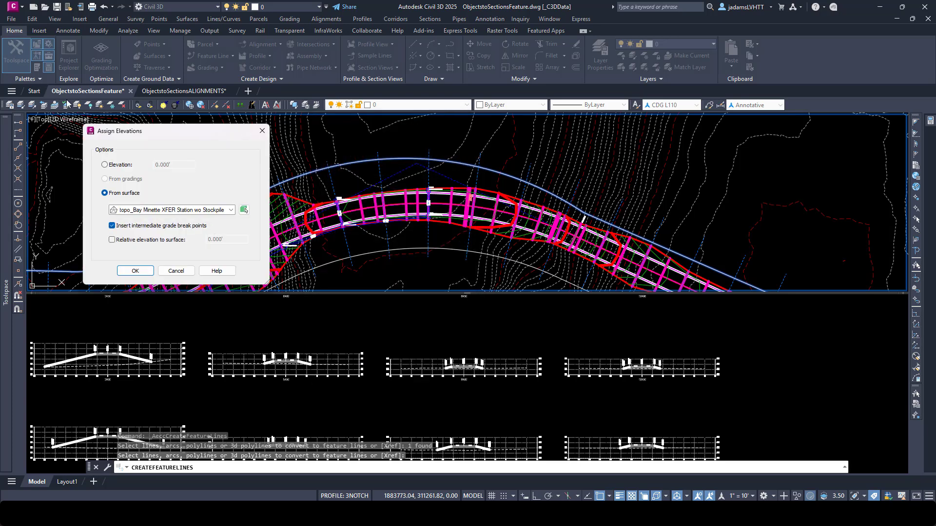
# Assign the feature line's elevations from the topo_Bay Minette XFER Station wo Stockpile surface without intermediate grade break points
pyautogui.moveTo(133, 130); pyautogui.dragTo(348, 149)
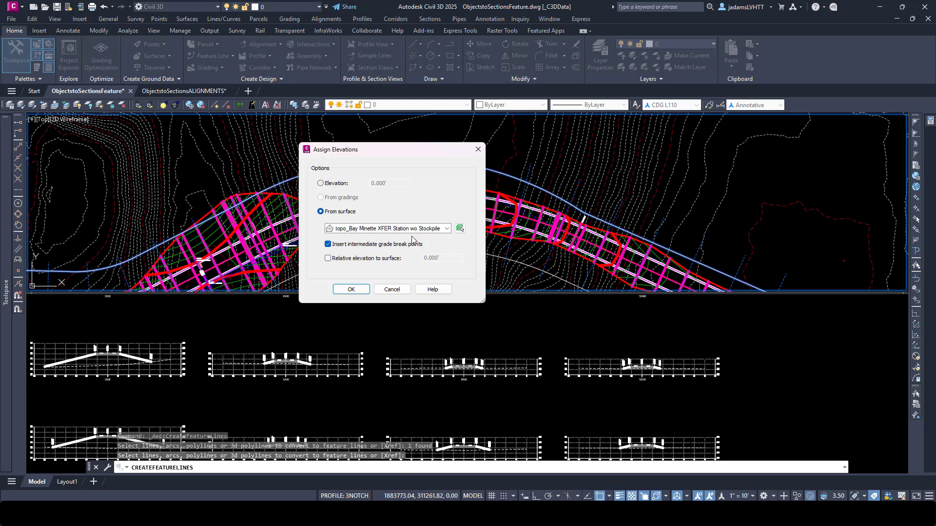
pyautogui.click(328, 244)
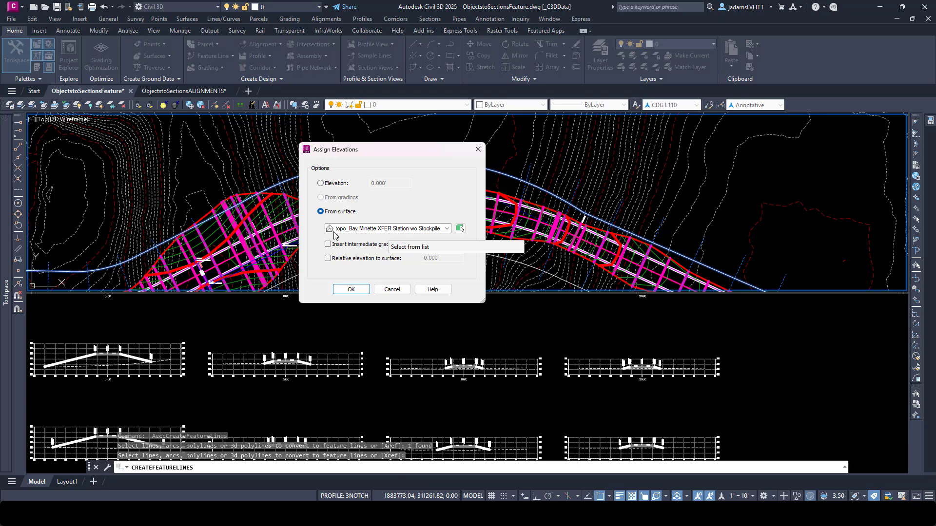
pyautogui.click(353, 290)
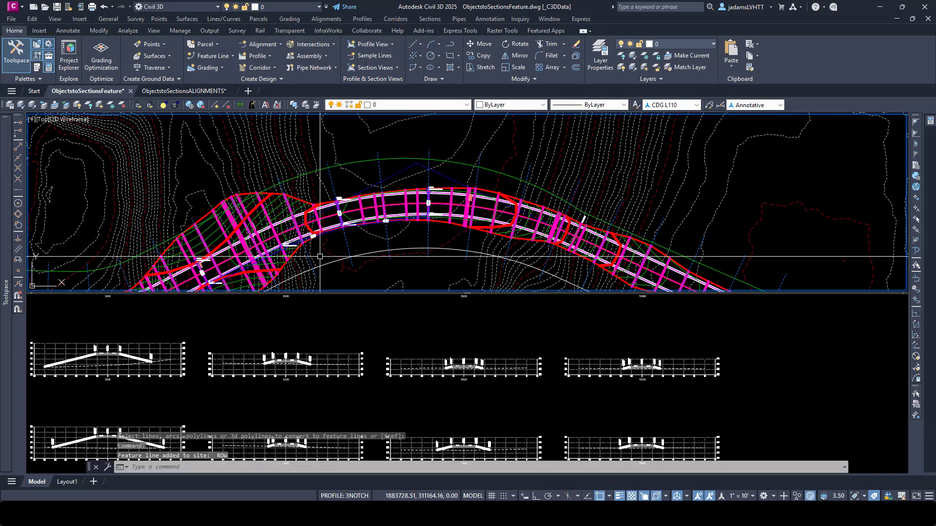
# Examine the vertices of the ROW LT feature line in plan and the layout of the section views
pyautogui.click(349, 163)
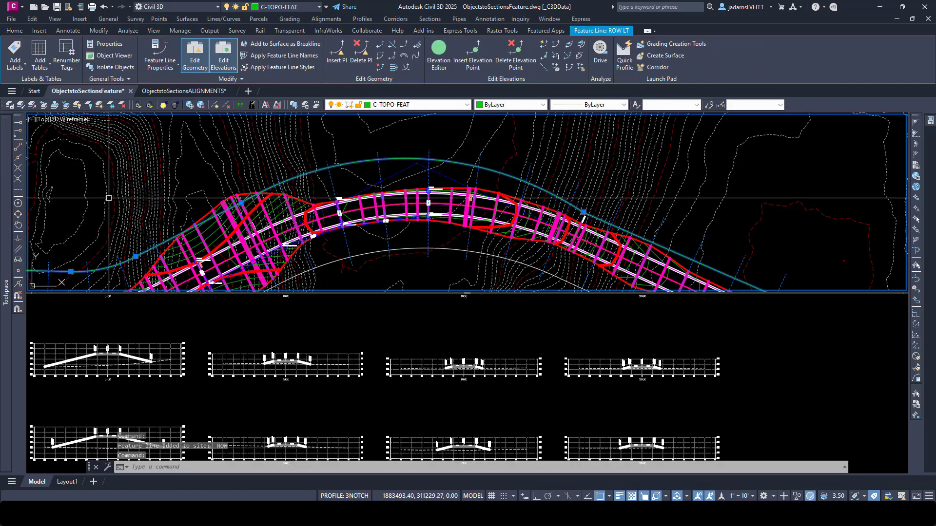
pyautogui.moveTo(109, 198); pyautogui.dragTo(141, 192, button='middle')
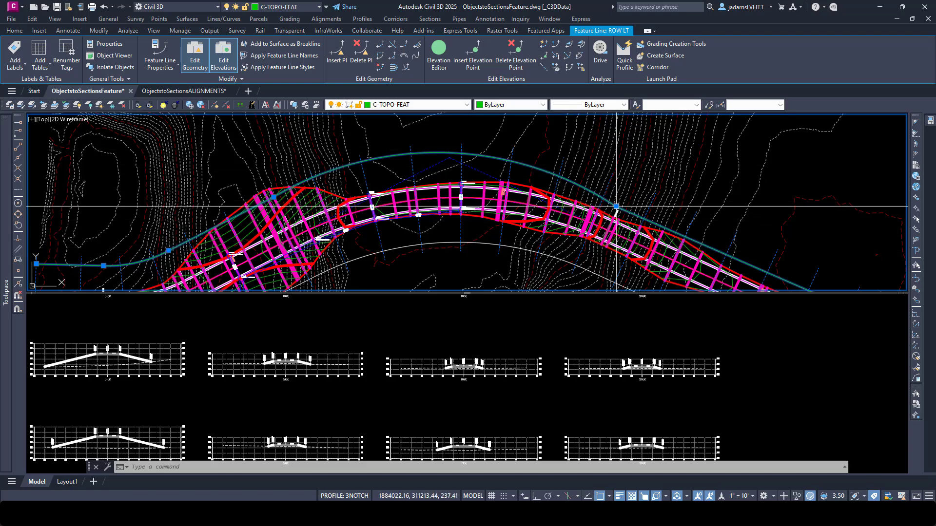
pyautogui.click(454, 334)
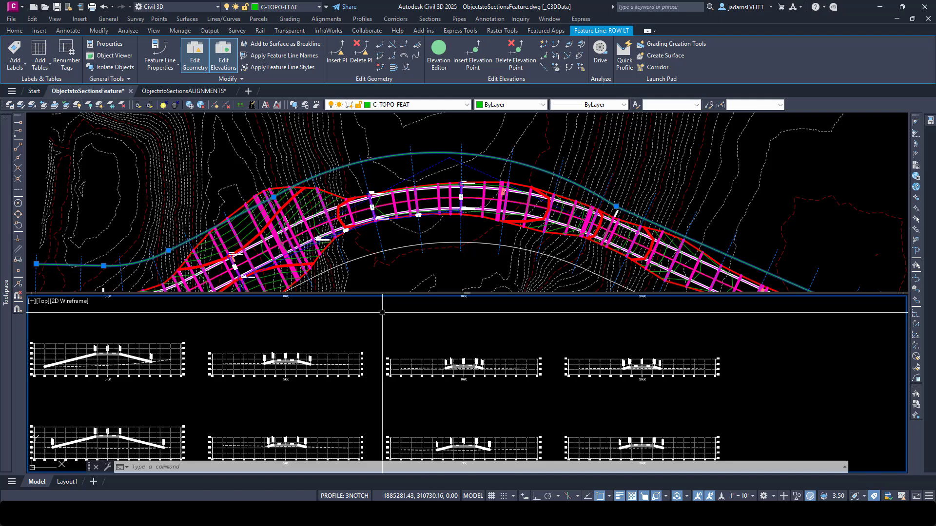
pyautogui.scroll(-3, 646, 355)
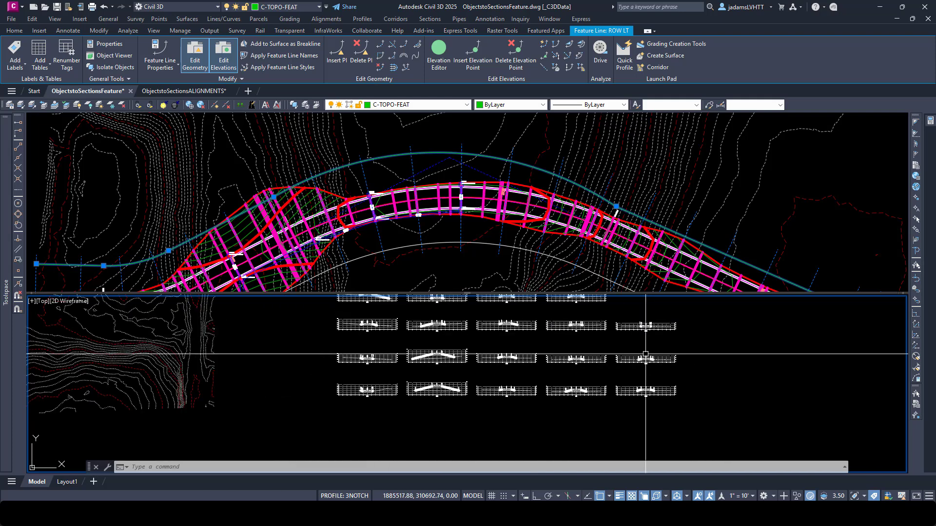
pyautogui.moveTo(645, 354); pyautogui.dragTo(669, 432, button='middle')
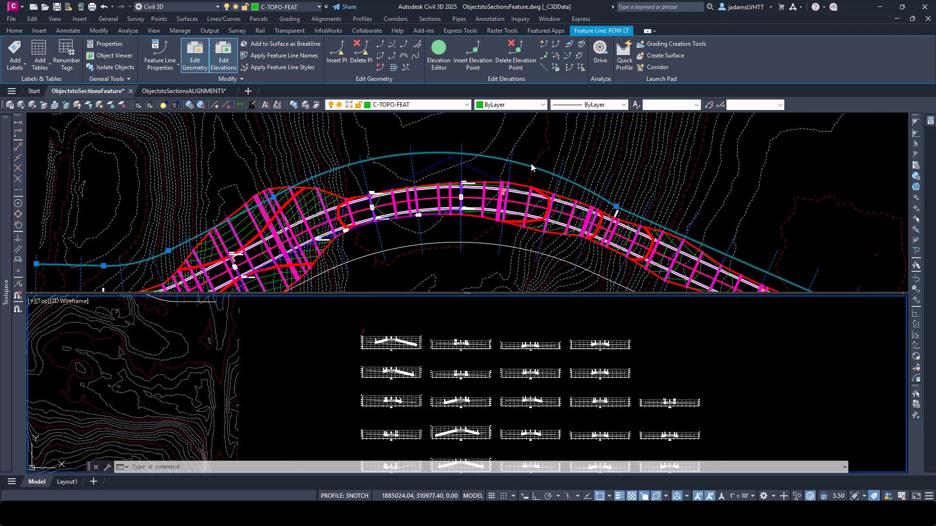
pyautogui.click(427, 333)
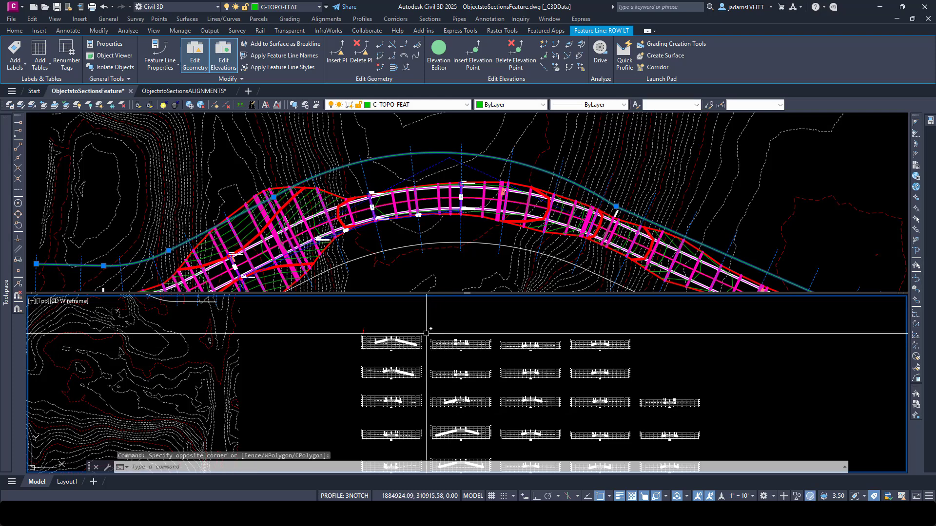
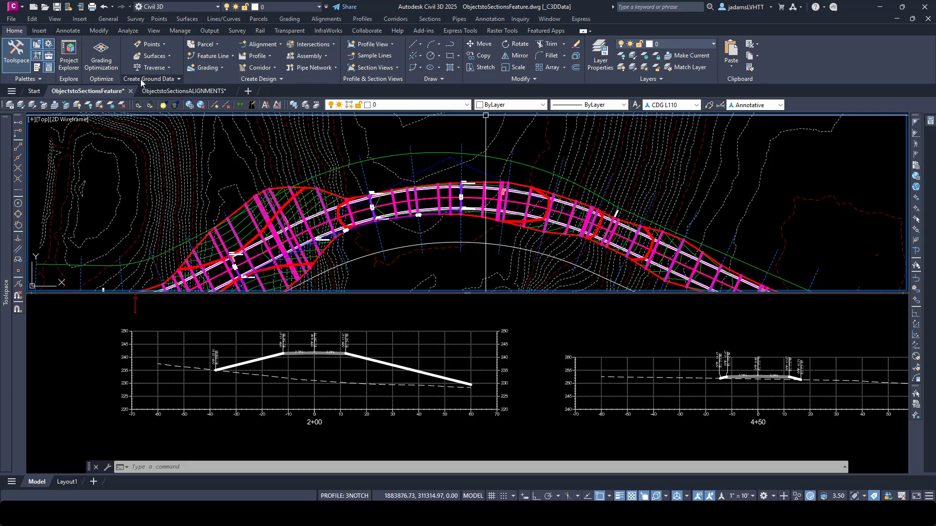
# Start projecting objects to multiple section views from the 2+00 section view, with Section View Group - 1 as the target group
pyautogui.click(397, 68)
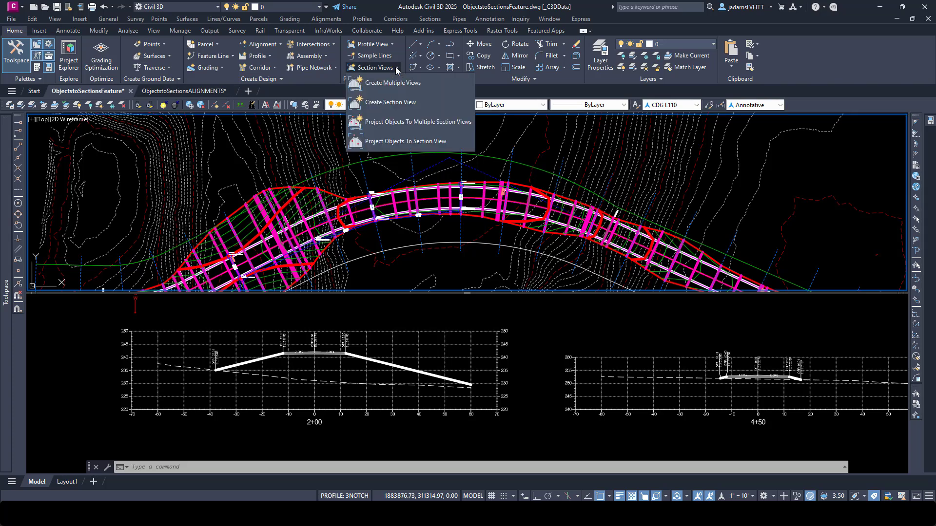
pyautogui.click(404, 129)
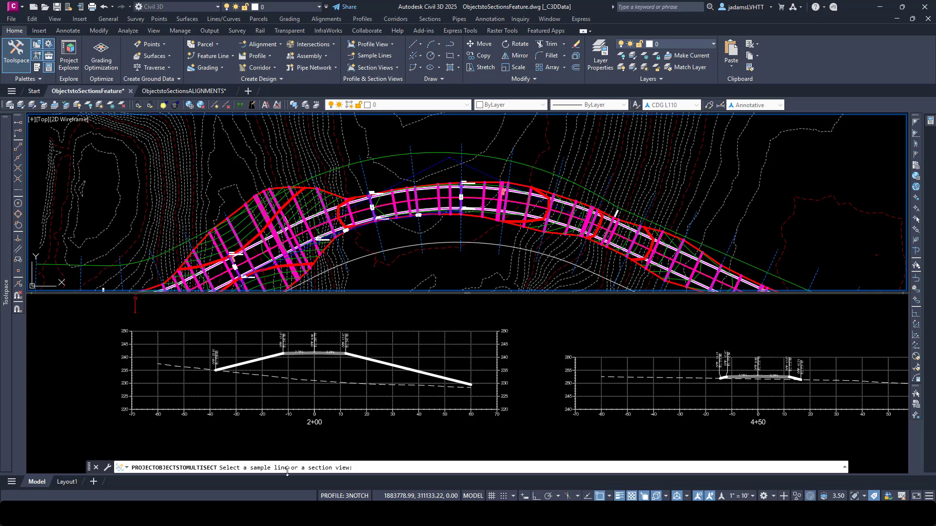
pyautogui.click(406, 342)
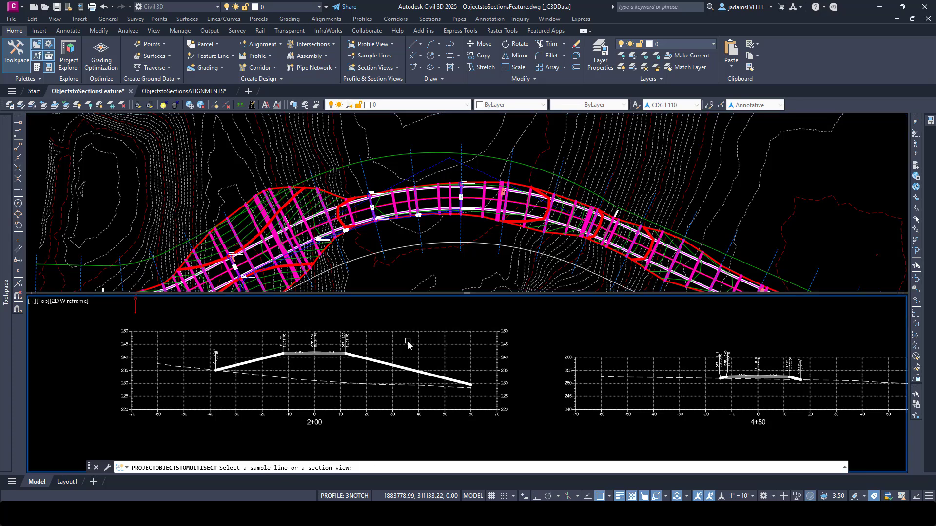
pyautogui.click(409, 343)
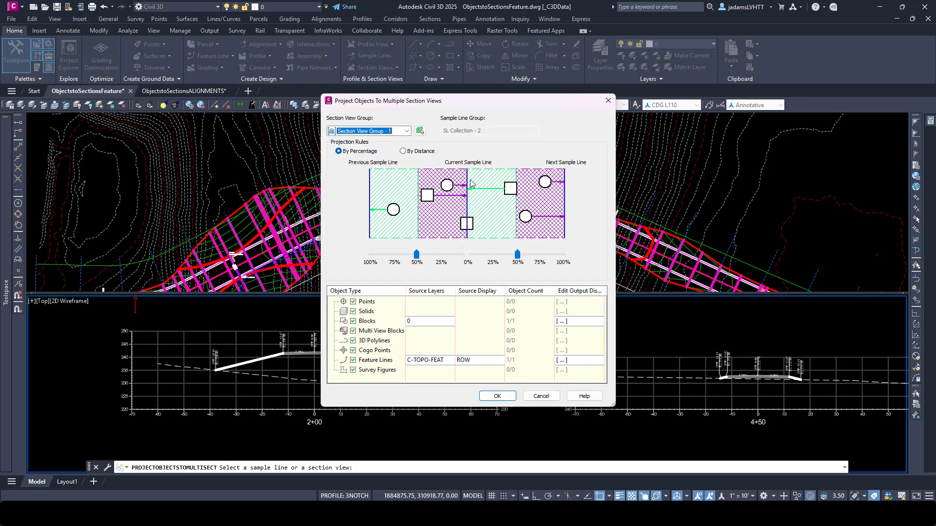
pyautogui.moveTo(438, 104); pyautogui.dragTo(378, 107)
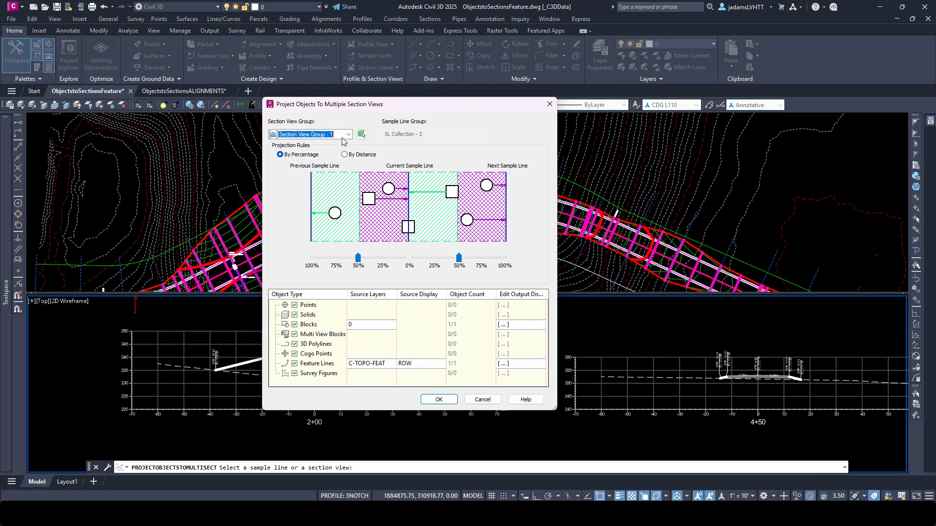
pyautogui.click(349, 137)
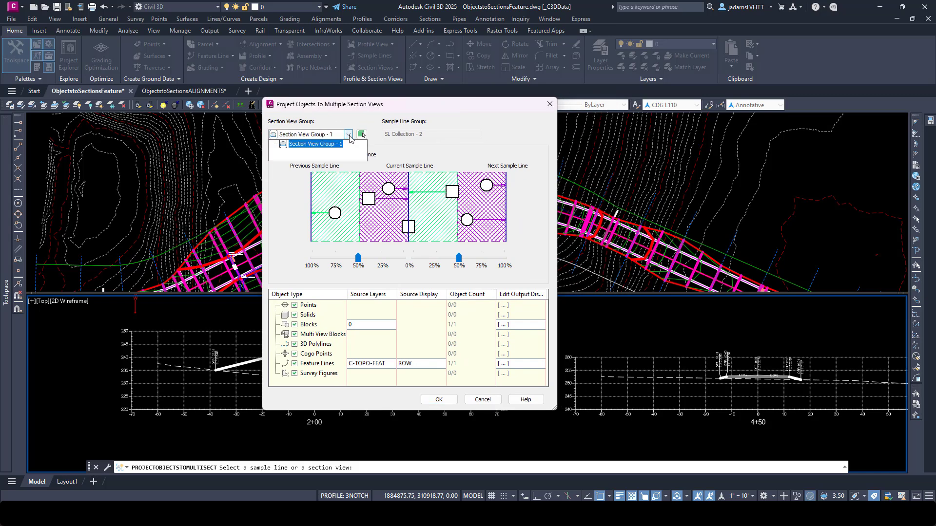
pyautogui.click(307, 145)
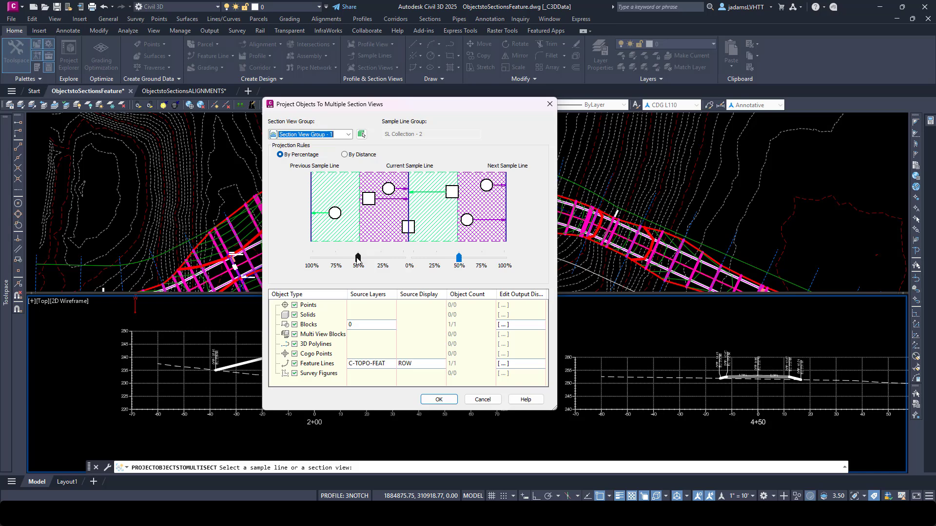
# Set the percentage projection rules to 0% toward both the previous and the next sample line
pyautogui.moveTo(358, 258); pyautogui.dragTo(409, 259)
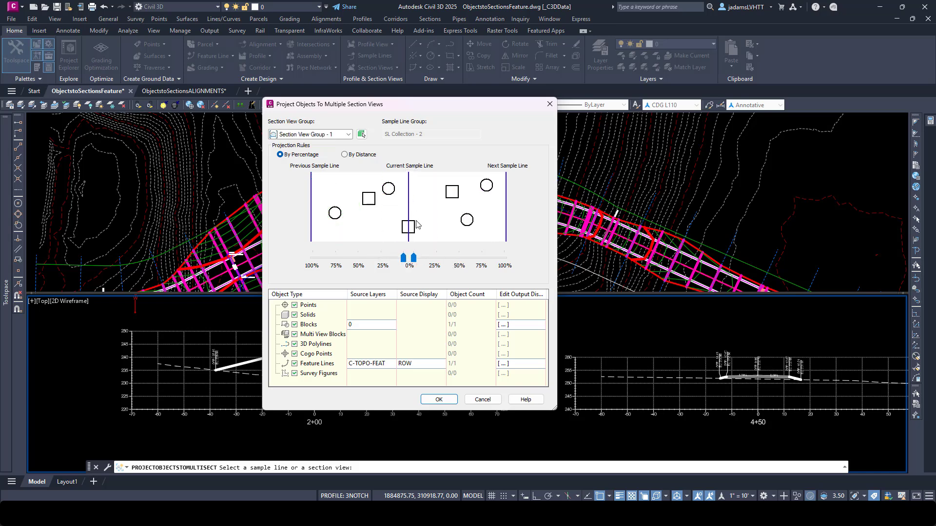
pyautogui.click(428, 260)
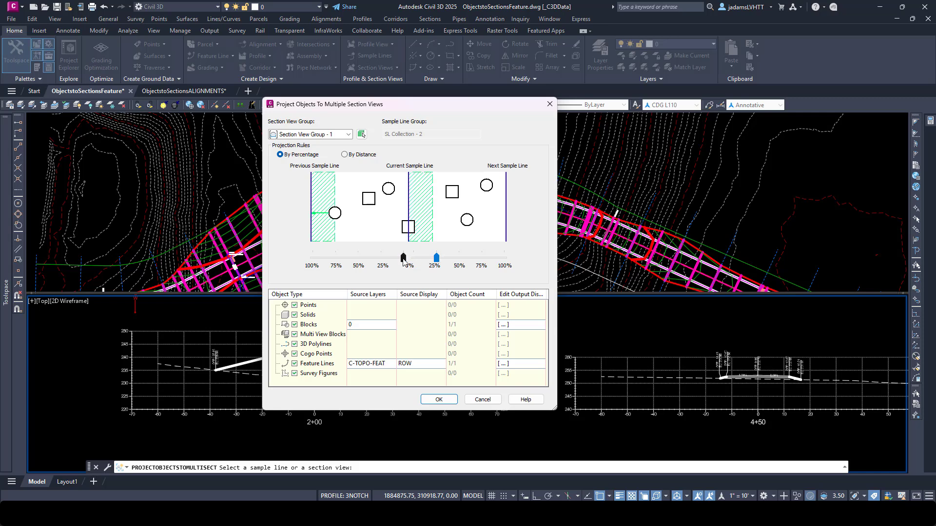
pyautogui.moveTo(434, 260); pyautogui.dragTo(425, 263)
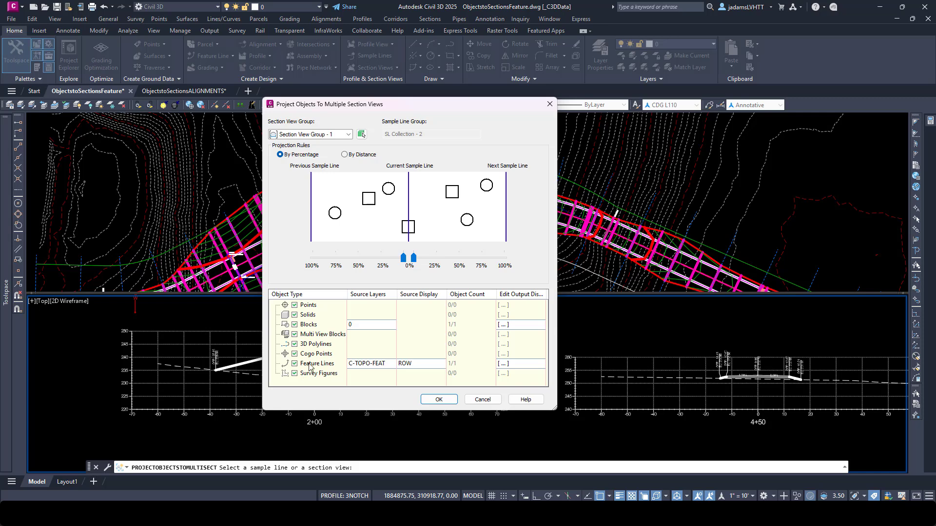
# Exclude points, solids, blocks, multi-view blocks, 3D polylines, COGO points and survey figures, keeping only feature lines for projection
pyautogui.click(294, 305)
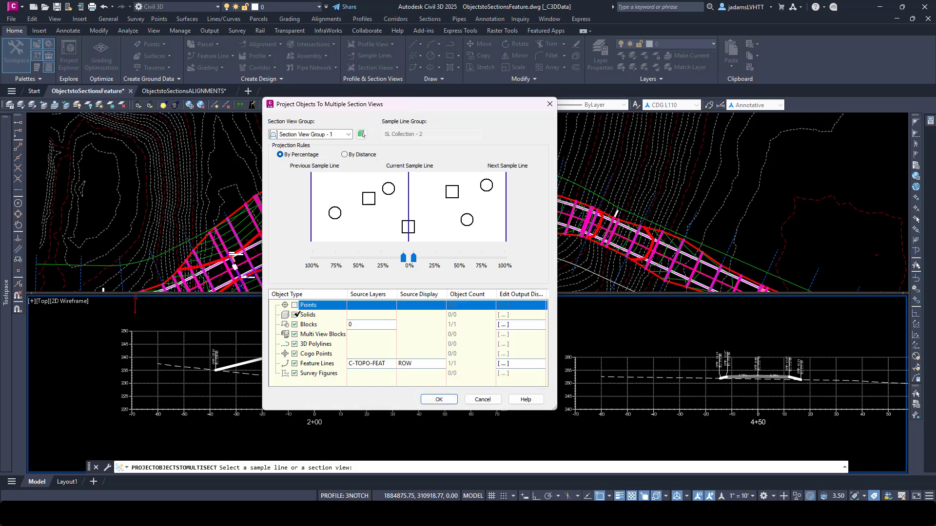
pyautogui.click(294, 314)
pyautogui.click(294, 324)
pyautogui.click(294, 333)
pyautogui.click(294, 344)
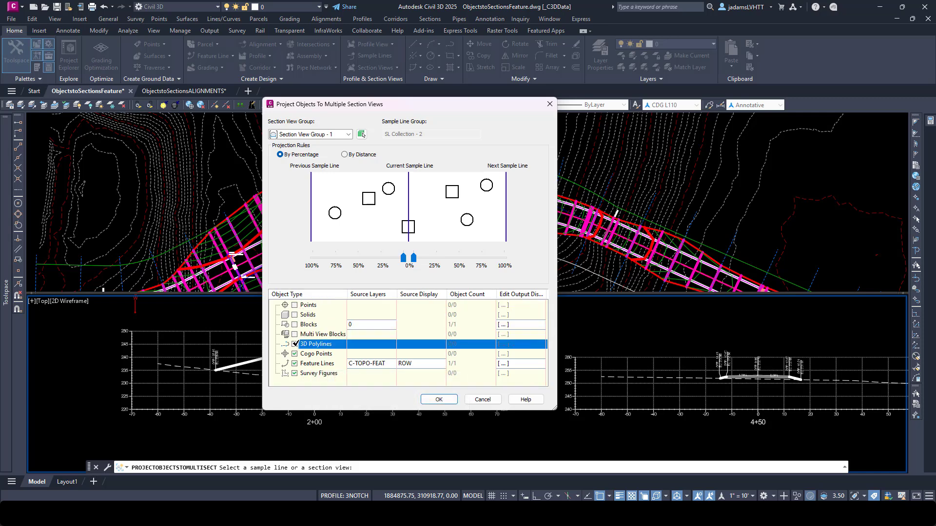
pyautogui.click(294, 354)
pyautogui.click(295, 373)
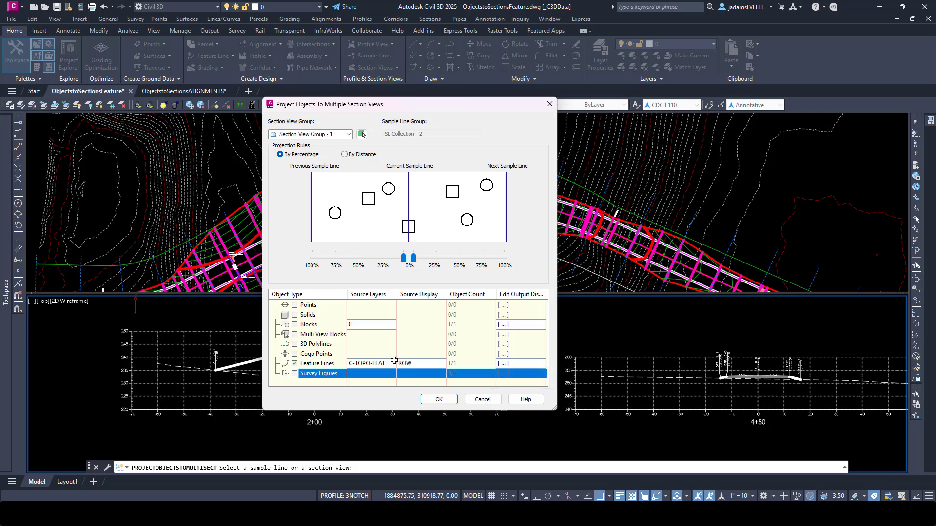
# Keep the ROW feature line style selected, assign the ROW crossing marker style to ROW LT, and project it to the section views
pyautogui.click(420, 364)
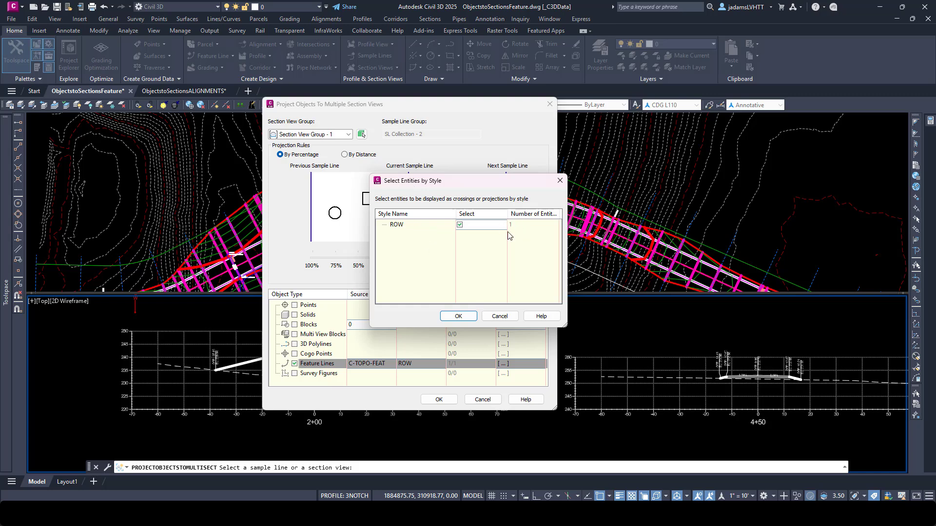
pyautogui.click(458, 316)
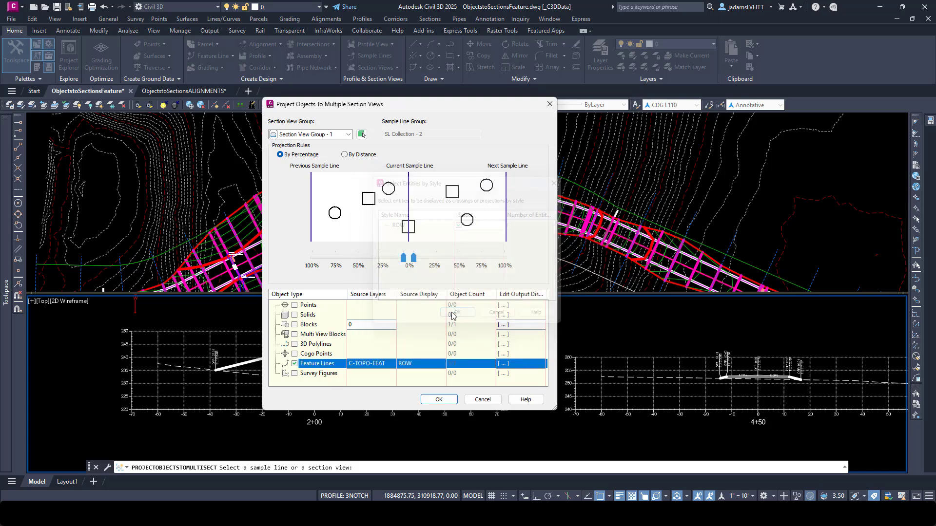
pyautogui.click(504, 365)
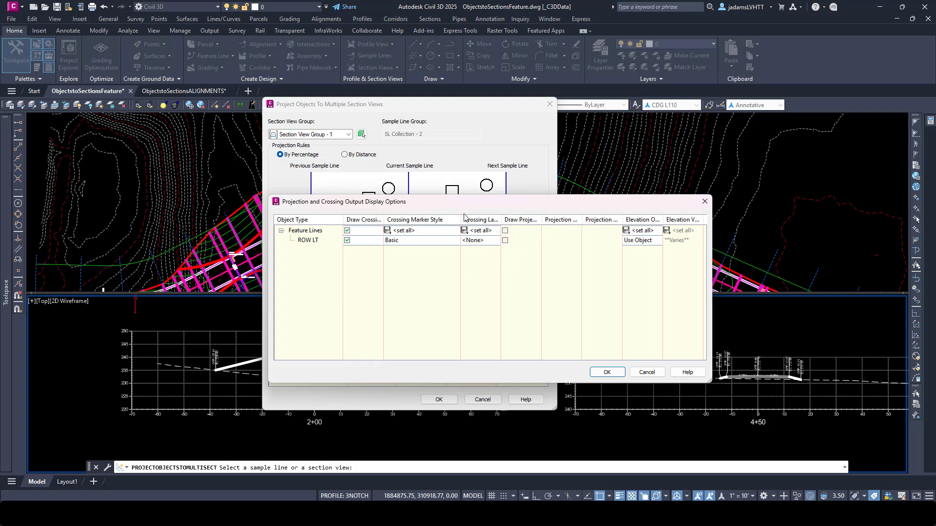
pyautogui.click(409, 241)
pyautogui.click(420, 266)
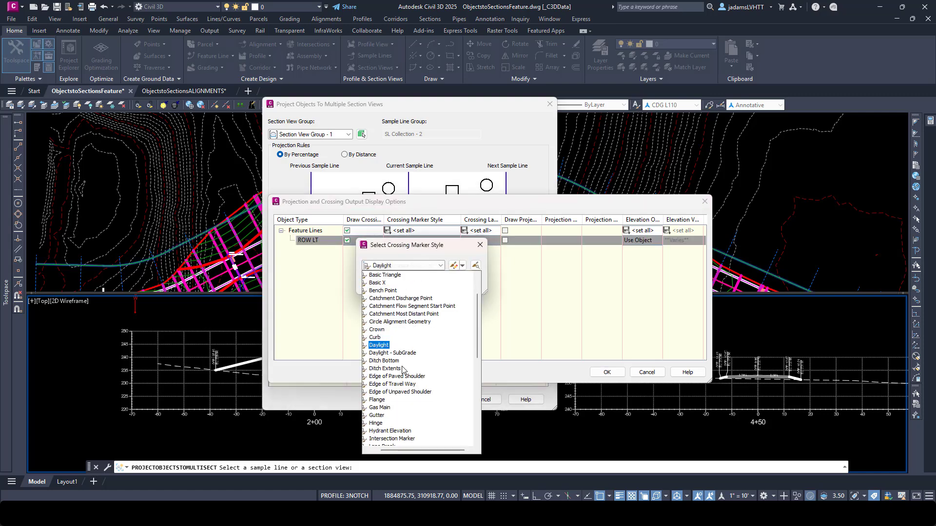
pyautogui.scroll(-1, 389, 385)
pyautogui.click(388, 415)
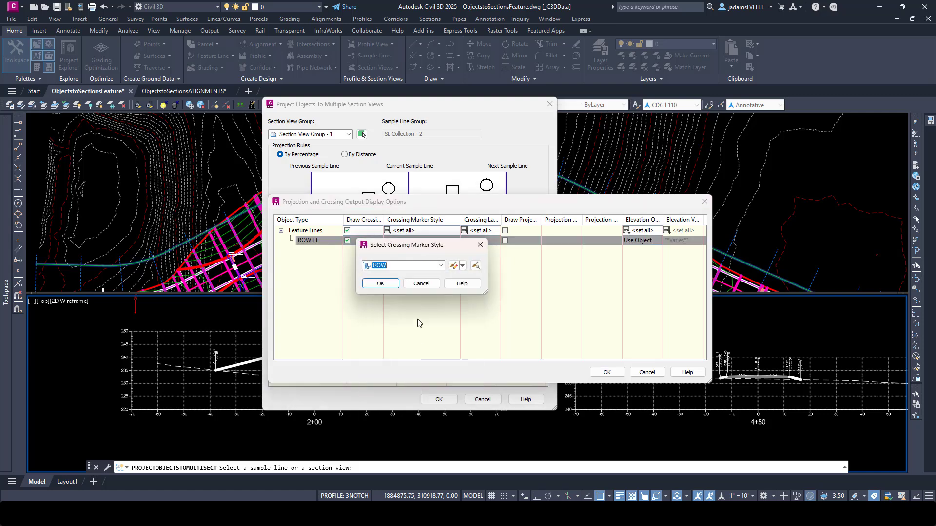
pyautogui.click(390, 284)
pyautogui.click(607, 372)
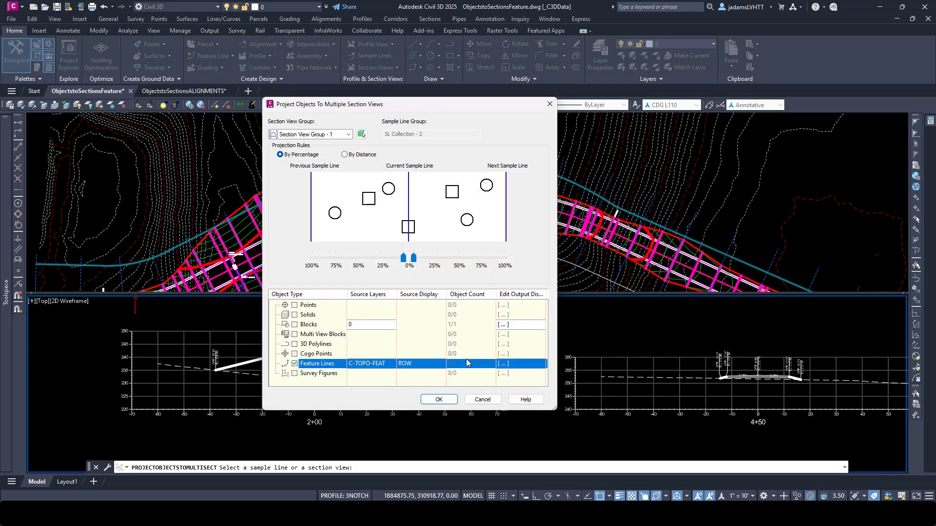
pyautogui.click(438, 412)
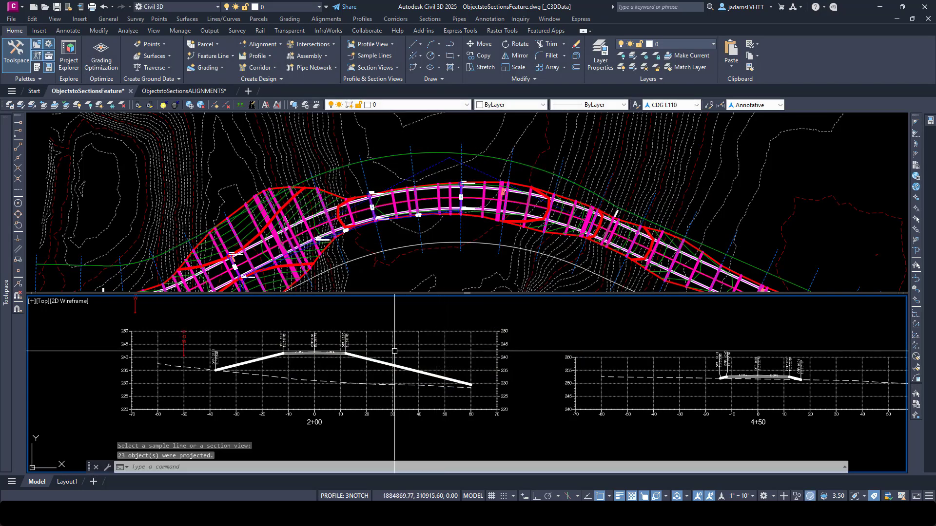
# Examine the ROW markers in several section views and compare their elevations with the existing ground line
pyautogui.press('Escape')
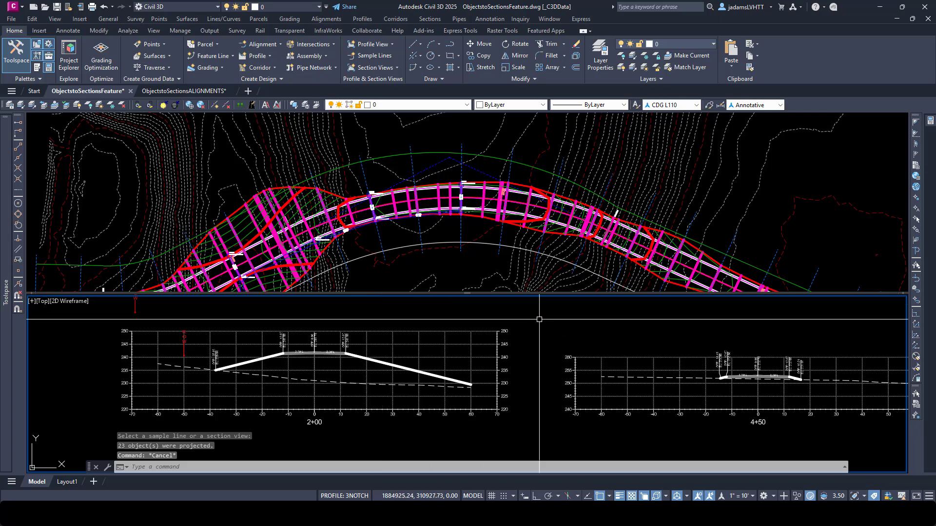
pyautogui.scroll(3, 409, 361)
pyautogui.scroll(3, 325, 364)
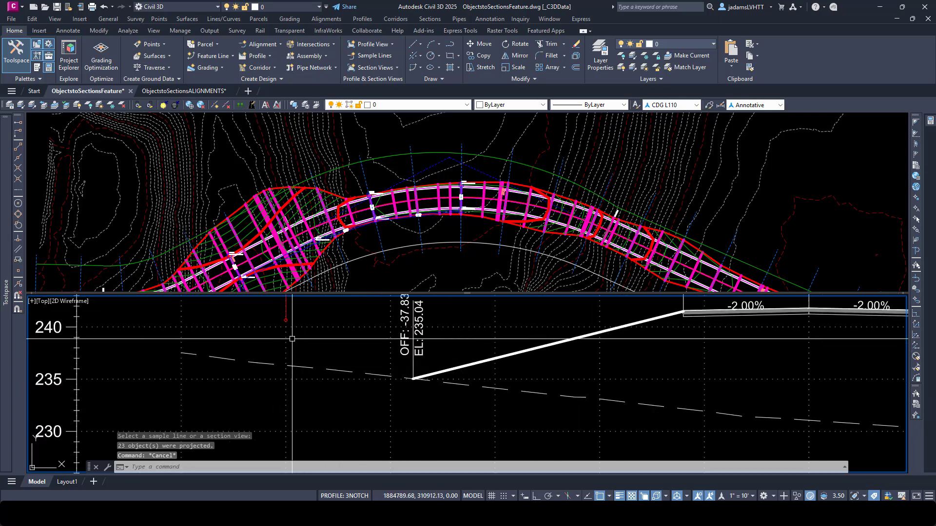
pyautogui.scroll(-5, 286, 371)
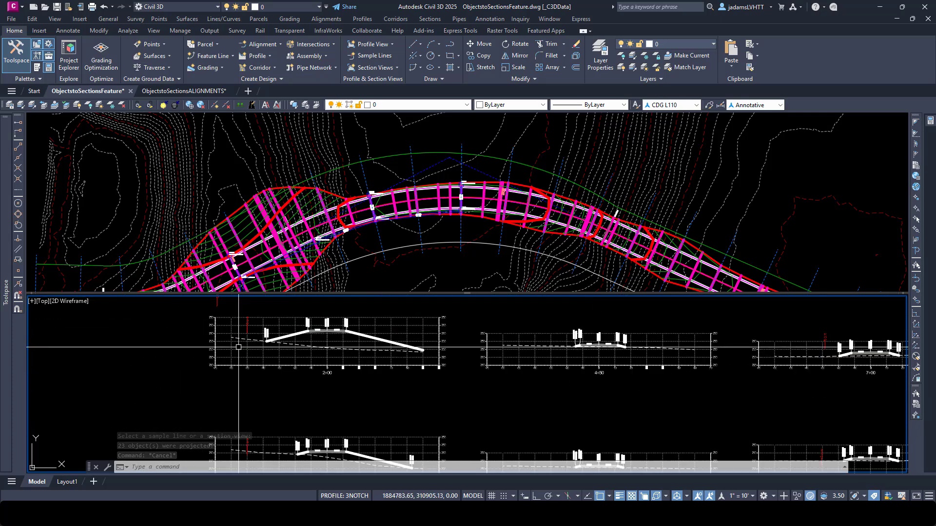
pyautogui.scroll(5, 414, 404)
pyautogui.scroll(-5, 413, 404)
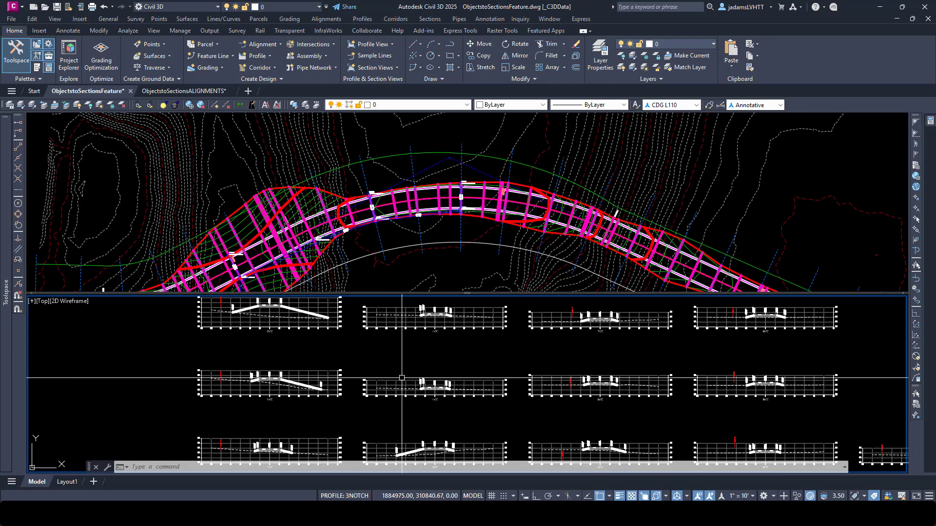
pyautogui.scroll(5, 560, 384)
pyautogui.scroll(2, 559, 385)
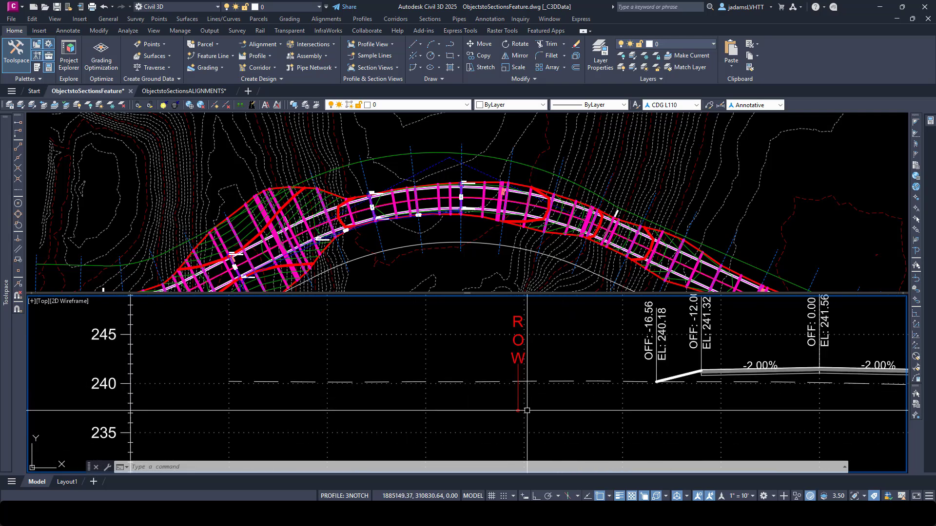
pyautogui.scroll(-6, 428, 382)
# Select the ROW LT feature line in plan and examine its geometry points along the curve
pyautogui.click(422, 259)
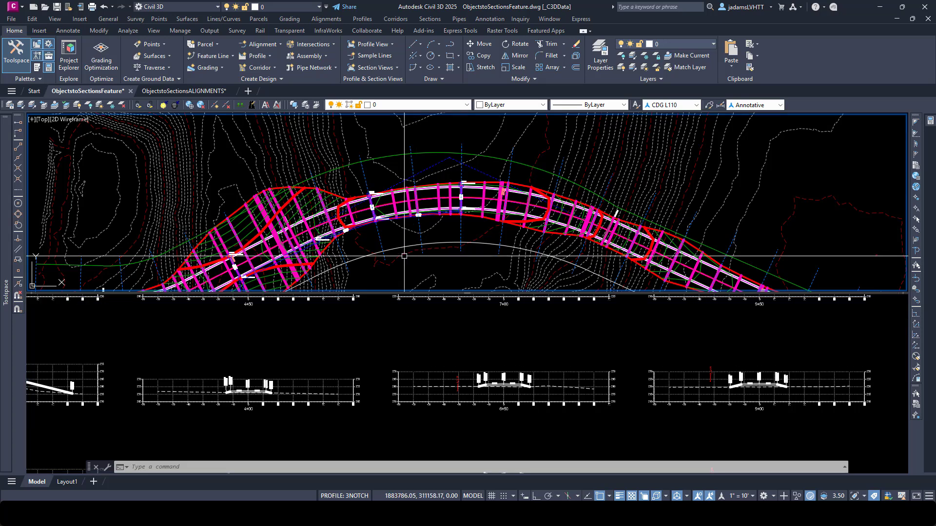
pyautogui.click(224, 232)
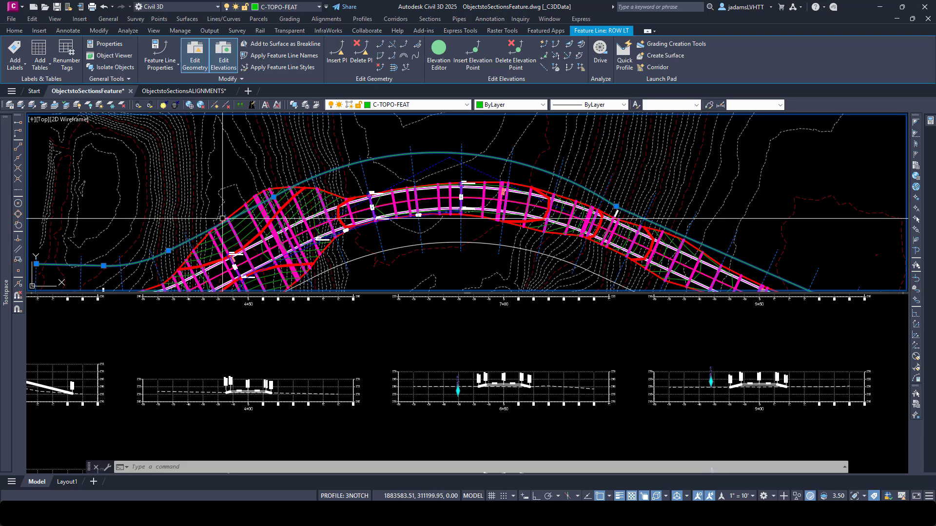
pyautogui.scroll(2, 312, 168)
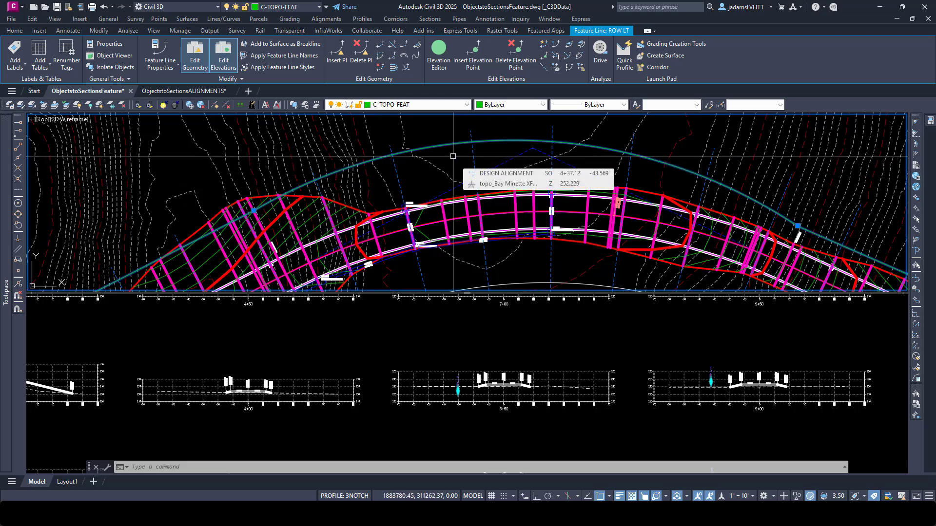
pyautogui.press('Escape')
pyautogui.click(359, 341)
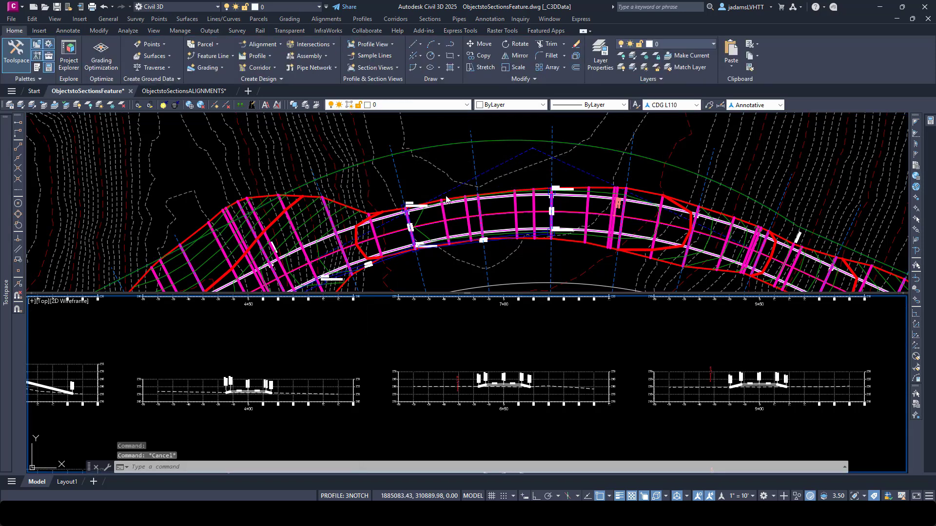
# Convert the right-of-way polyline on the road's right side into feature line ROW RT in site ROW, taking elevations from the topo surface with intermediate grade breaks
pyautogui.click(428, 139)
pyautogui.scroll(-3, 428, 139)
pyautogui.scroll(5, 428, 198)
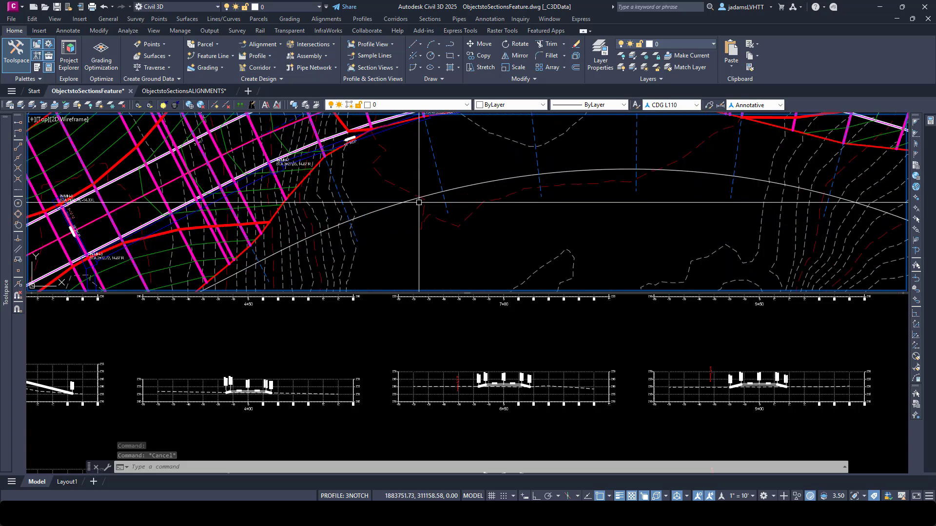
pyautogui.press('Escape')
pyautogui.click(430, 195)
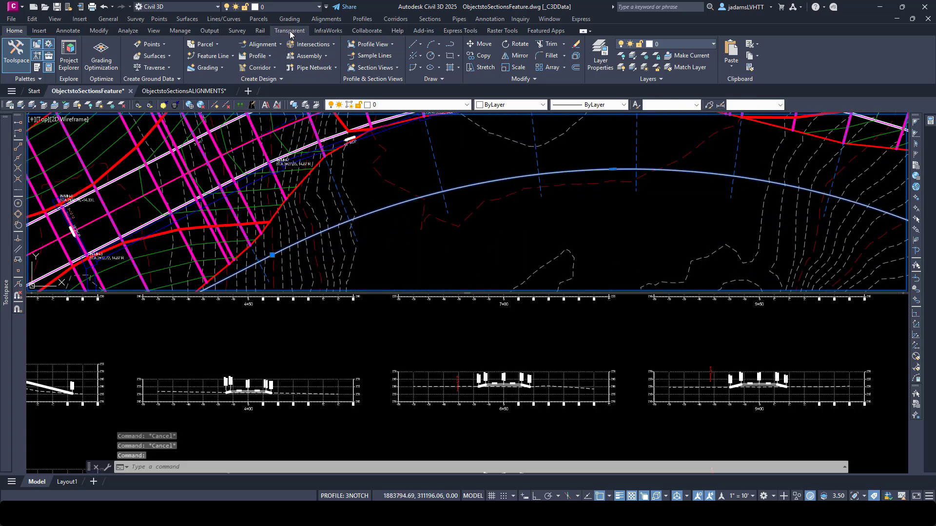
pyautogui.press('Escape')
pyautogui.click(231, 55)
pyautogui.click(239, 93)
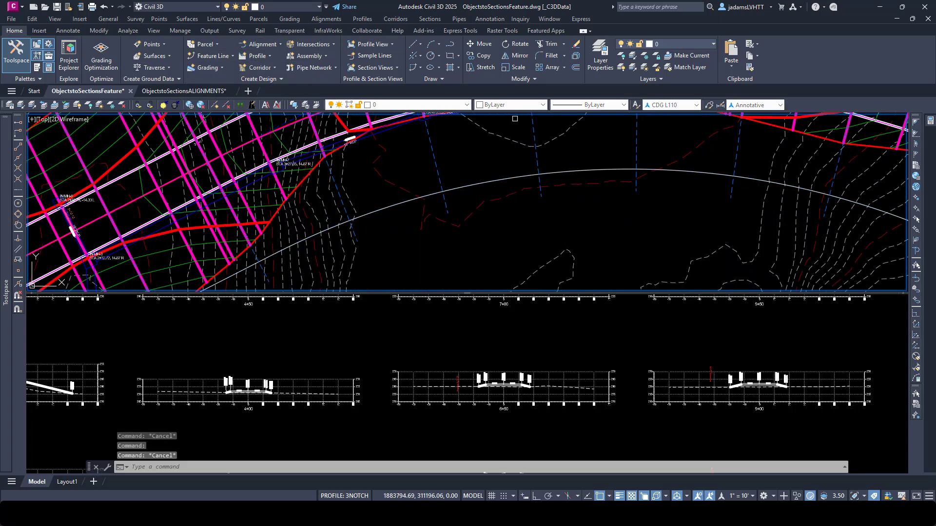
pyautogui.click(479, 185)
pyautogui.press('Return')
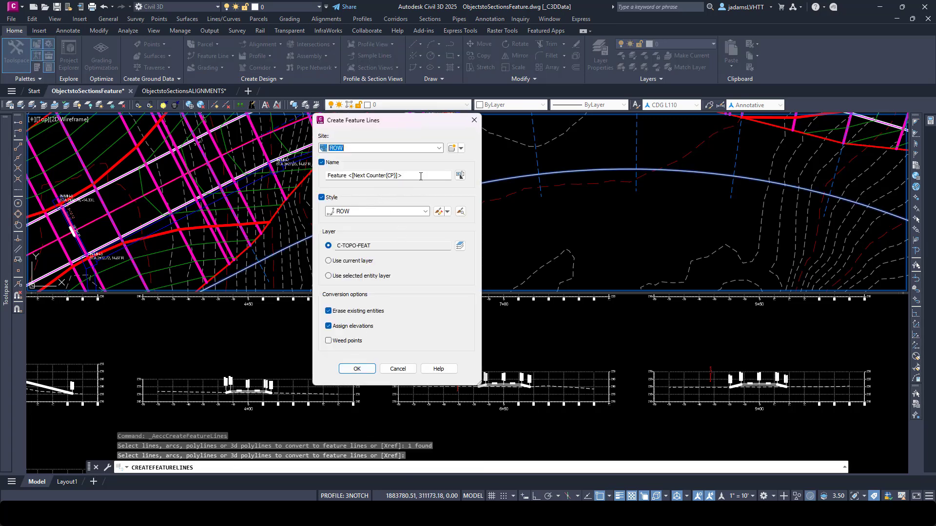
pyautogui.click(423, 175)
pyautogui.write('ROW RT')
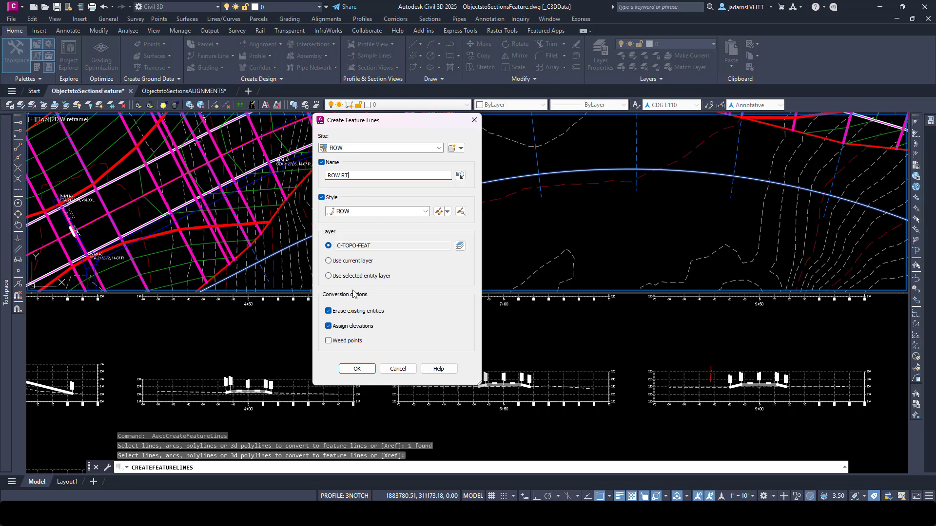
pyautogui.click(357, 369)
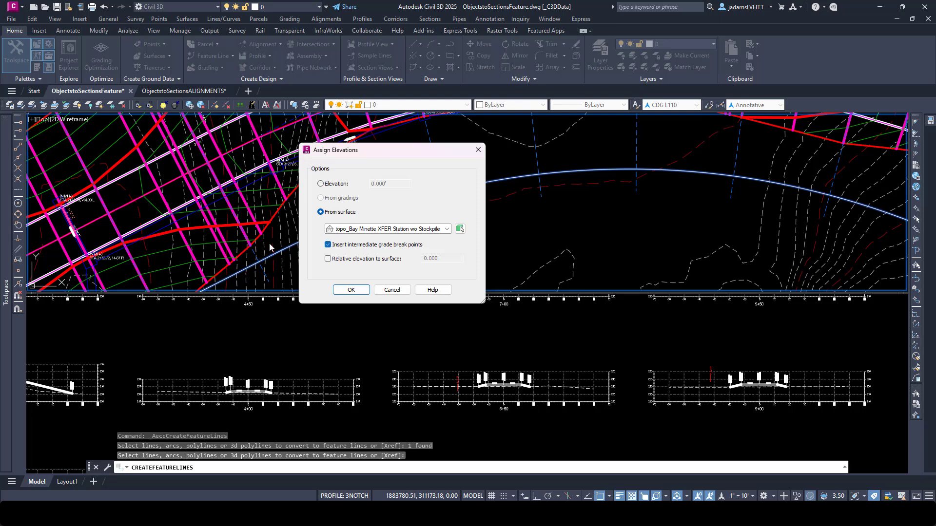
pyautogui.click(349, 289)
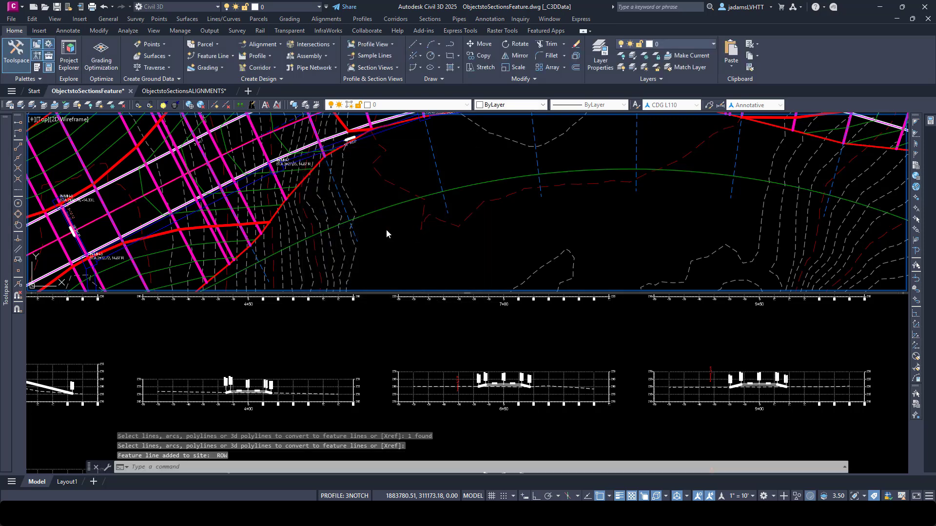
# Examine the ROW RT feature line's points near a sample line crossing, and look over the section views
pyautogui.click(414, 198)
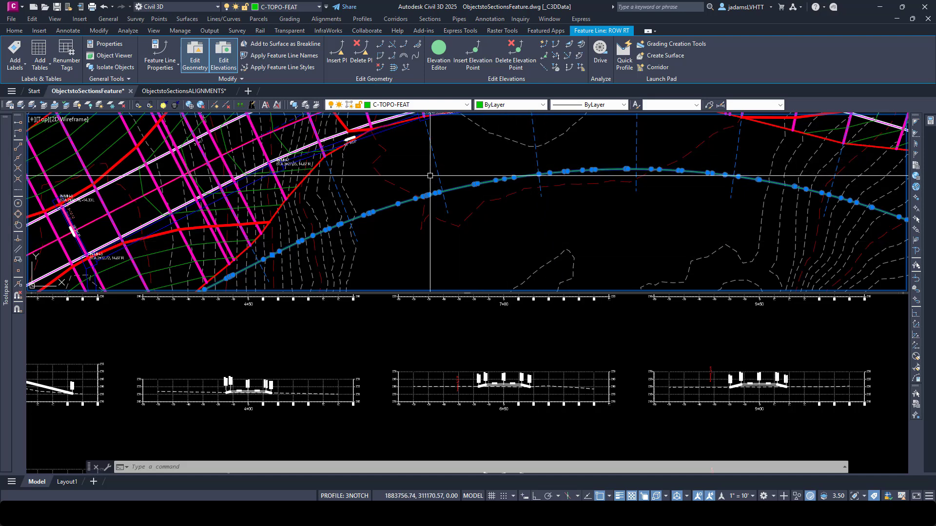
pyautogui.scroll(5, 433, 195)
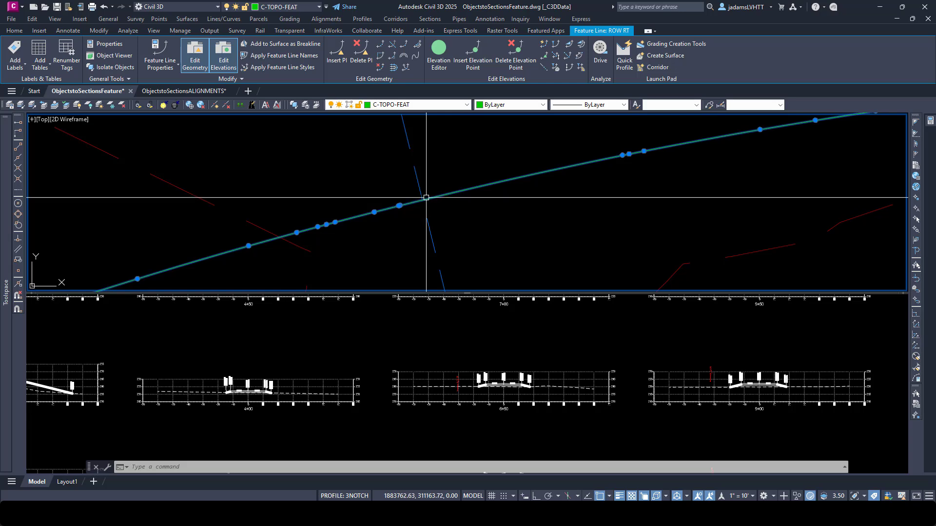
pyautogui.scroll(-3, 624, 149)
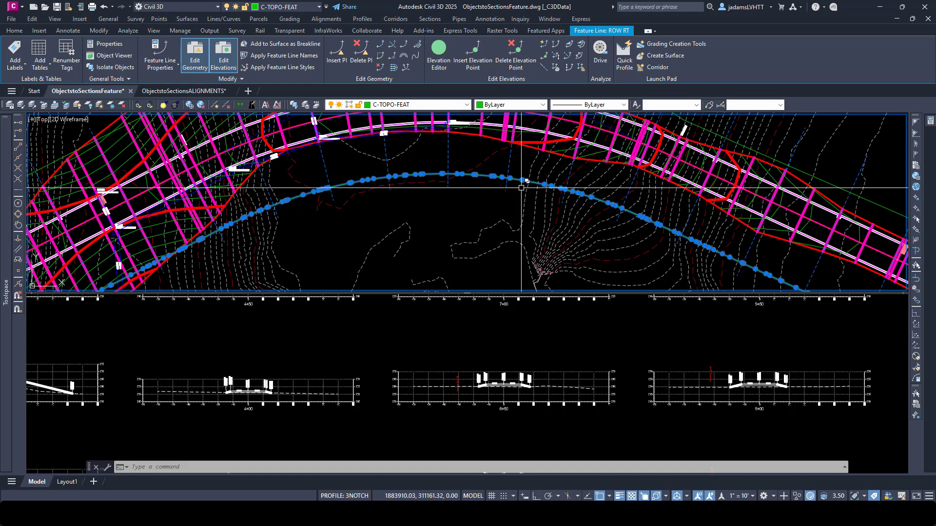
pyautogui.click(441, 357)
pyautogui.scroll(-5, 384, 323)
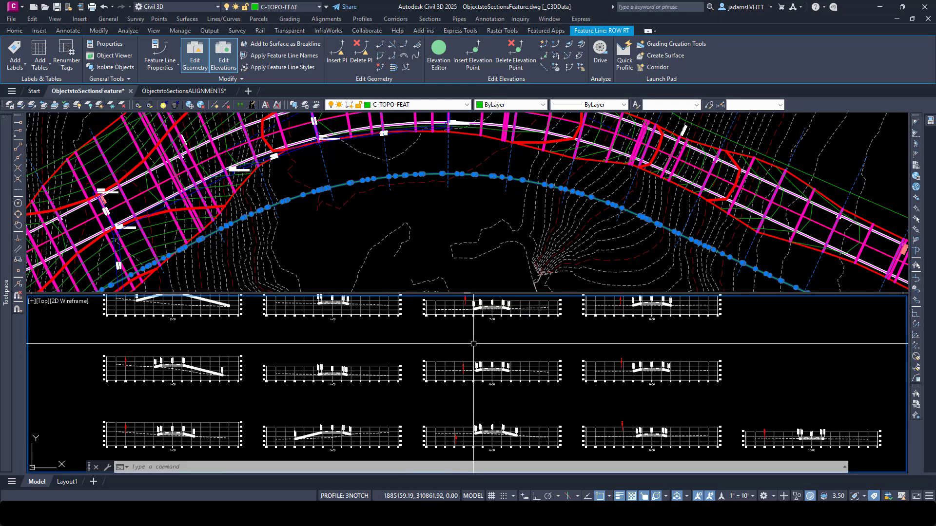
pyautogui.scroll(5, 383, 323)
pyautogui.press('Escape')
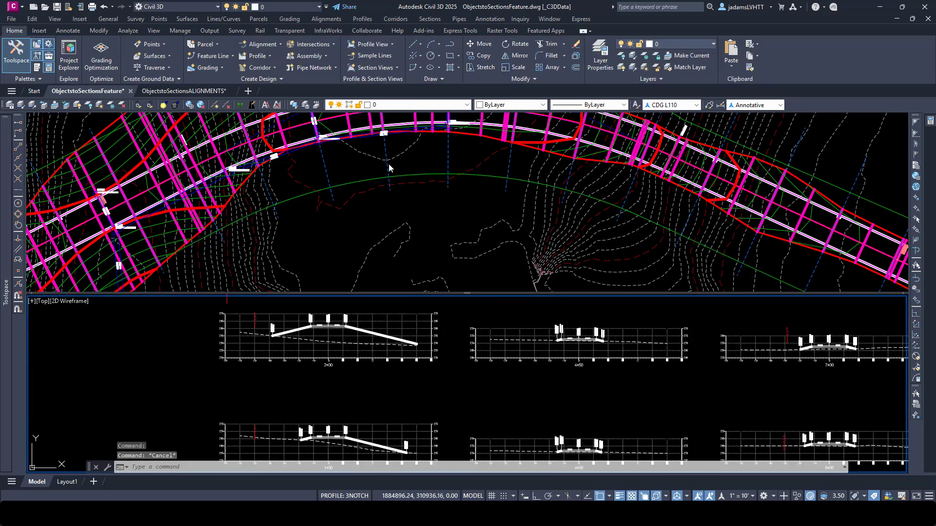
# Start projecting objects to Section View Group - 1 with the percentage rules at 0% toward both neighbouring sample lines
pyautogui.click(361, 176)
pyautogui.press('Escape')
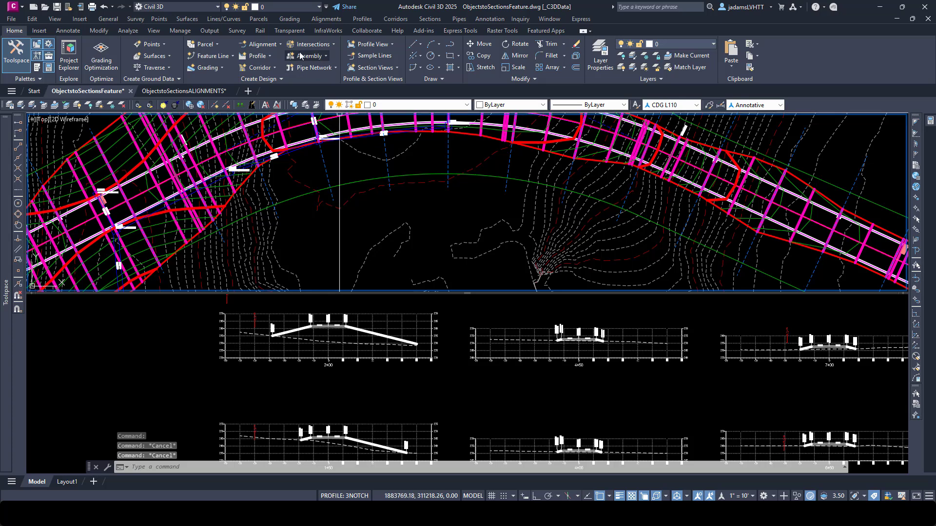
pyautogui.click(397, 67)
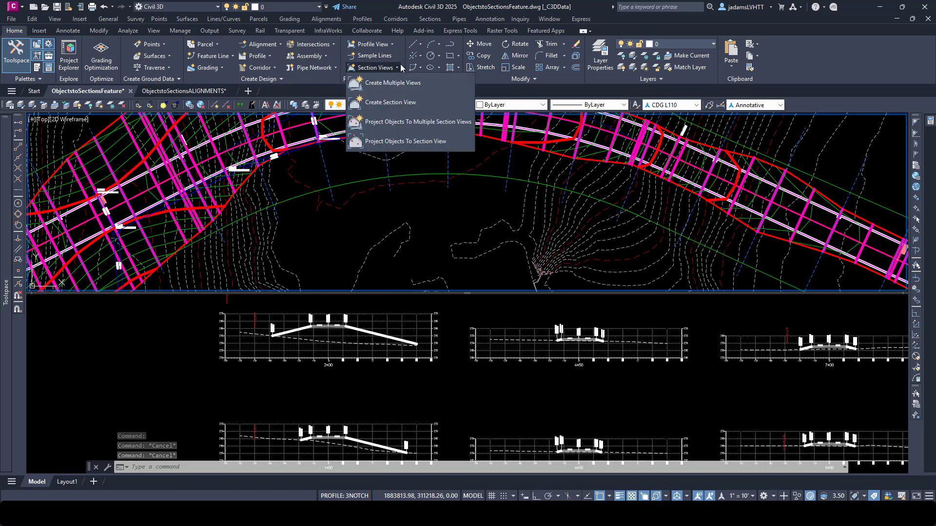
pyautogui.click(393, 122)
pyautogui.click(403, 324)
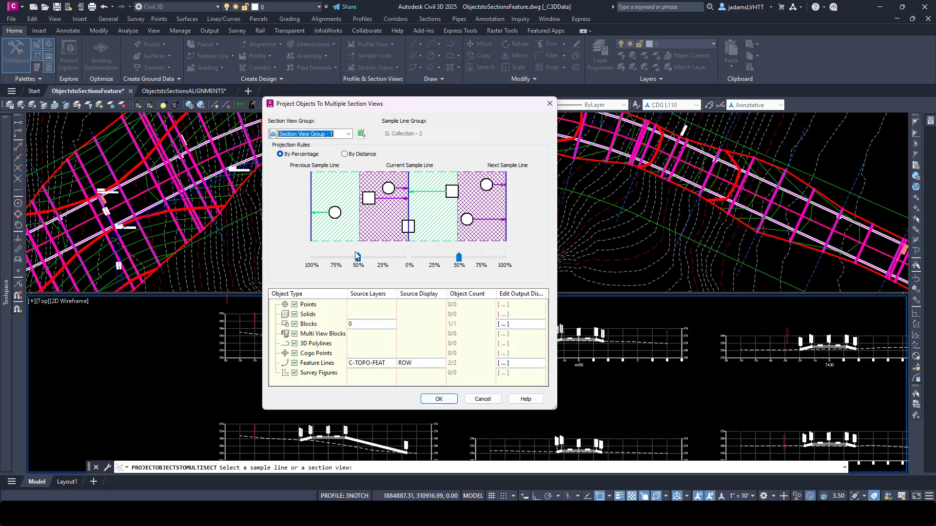
pyautogui.moveTo(357, 256); pyautogui.dragTo(378, 261)
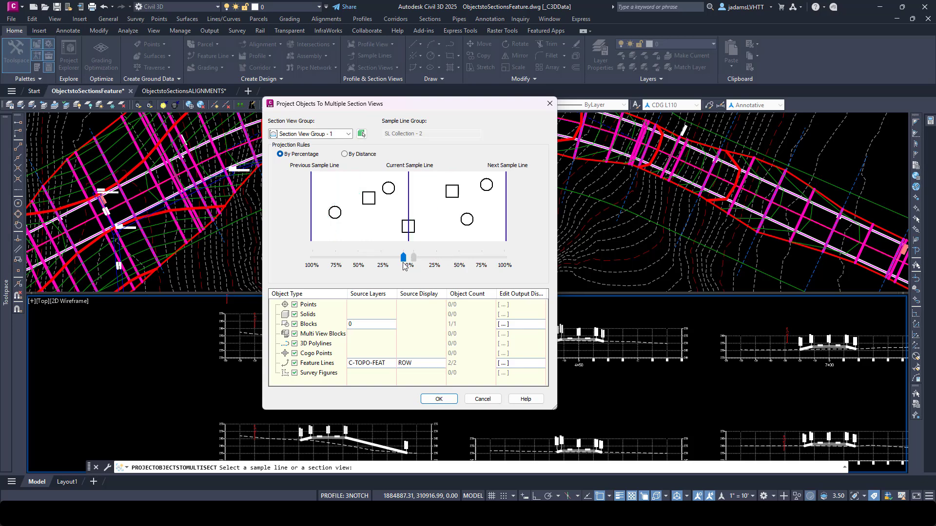
# Exclude points, solids, blocks, multi-view blocks, 3D polylines, COGO points, survey figures and the ROW LT crossing, keeping only ROW RT for projection
pyautogui.click(295, 304)
pyautogui.click(295, 314)
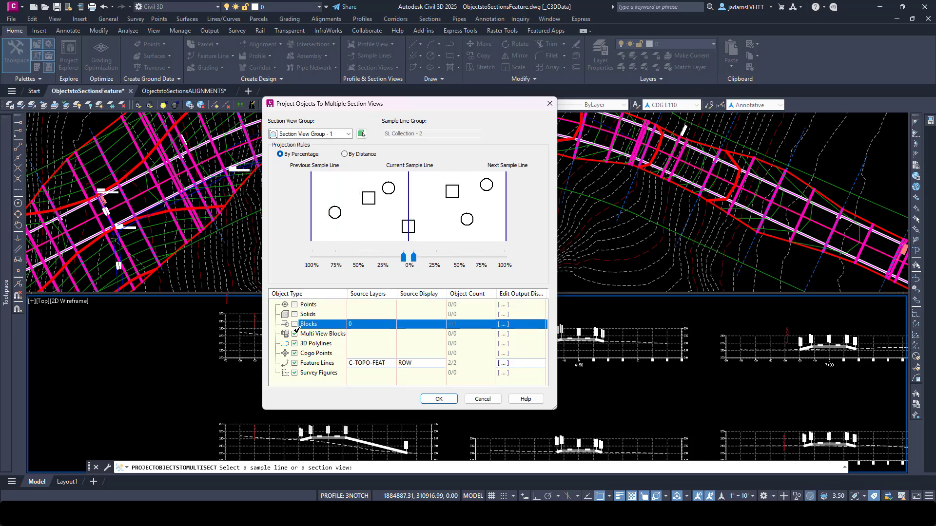
pyautogui.click(295, 324)
pyautogui.click(294, 333)
pyautogui.click(294, 343)
pyautogui.click(294, 353)
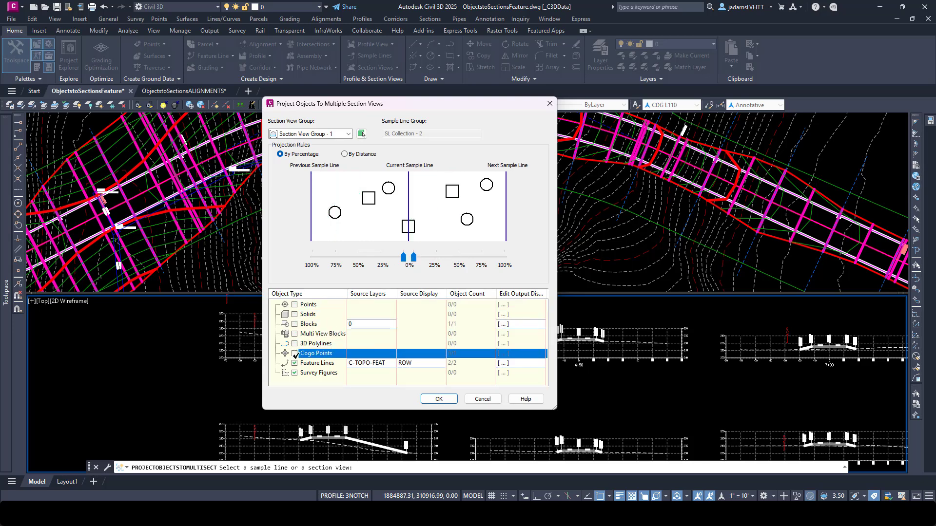
pyautogui.click(294, 372)
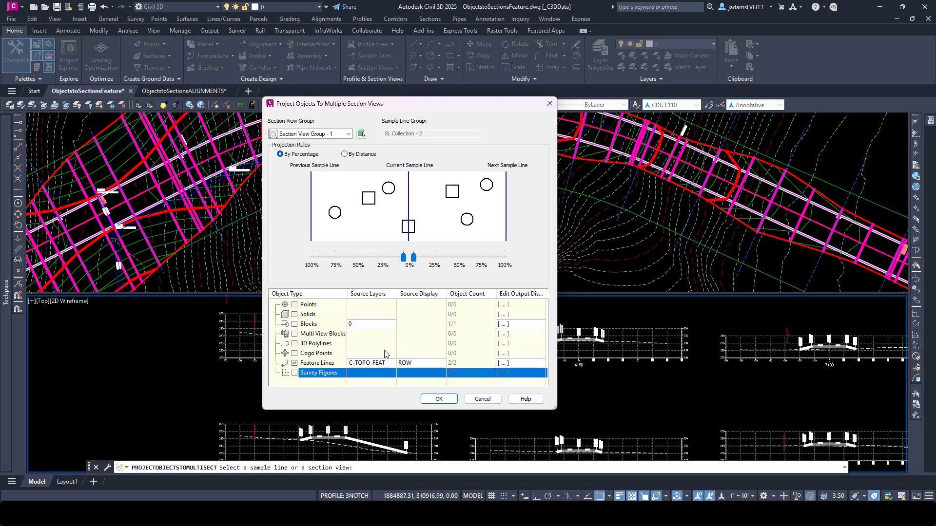
pyautogui.click(502, 364)
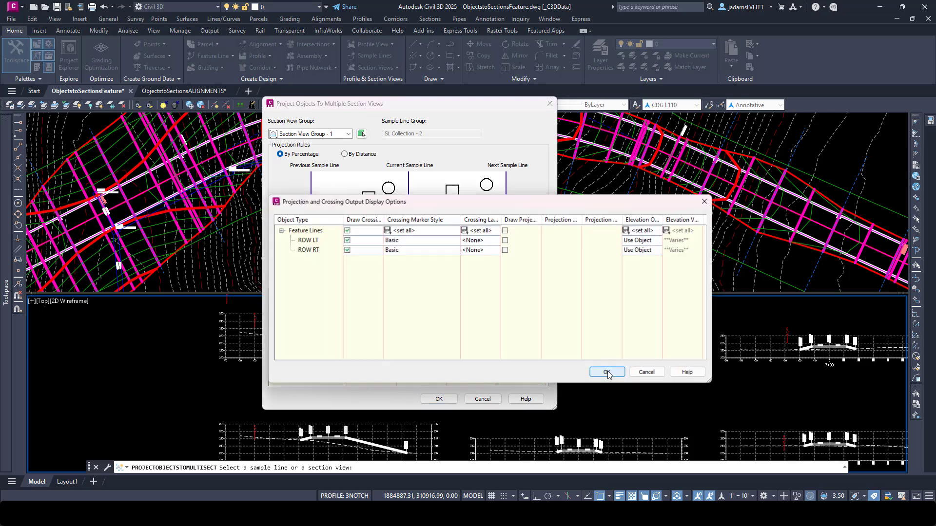
pyautogui.click(347, 241)
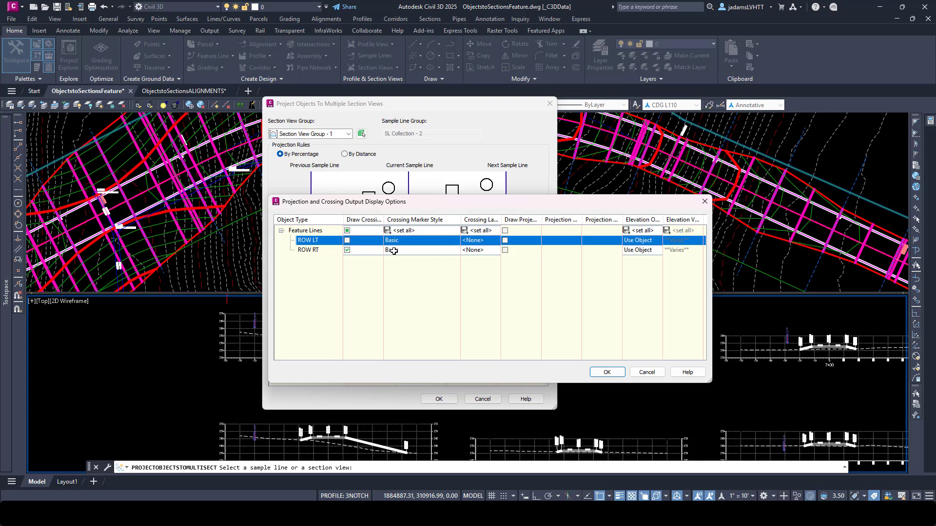
# Assign the ROW crossing marker style to ROW RT and project it to the section views, overriding with the new settings
pyautogui.click(410, 250)
pyautogui.click(417, 267)
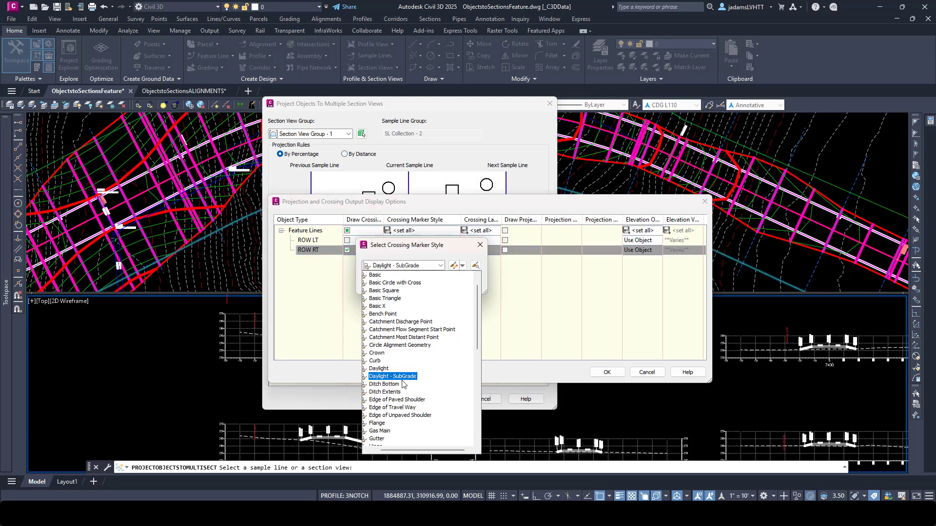
pyautogui.scroll(-3, 400, 381)
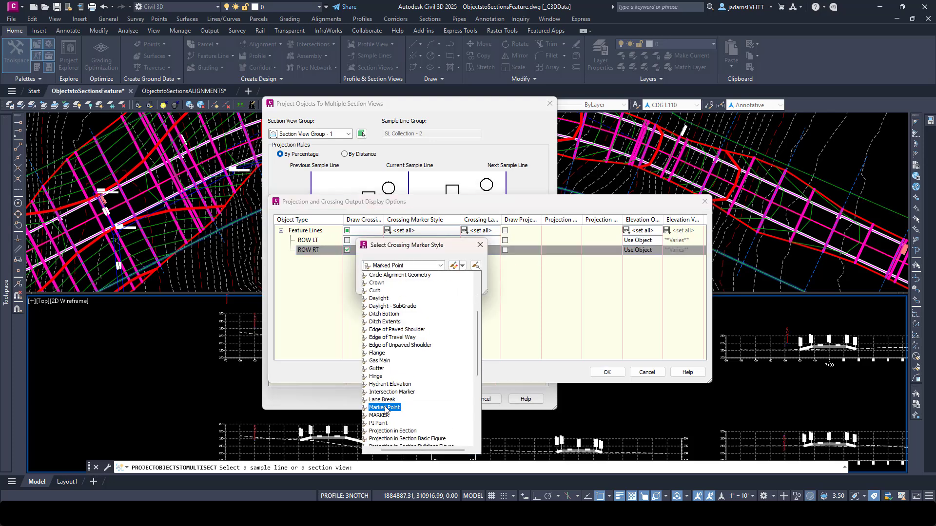
pyautogui.scroll(-3, 385, 402)
pyautogui.click(376, 415)
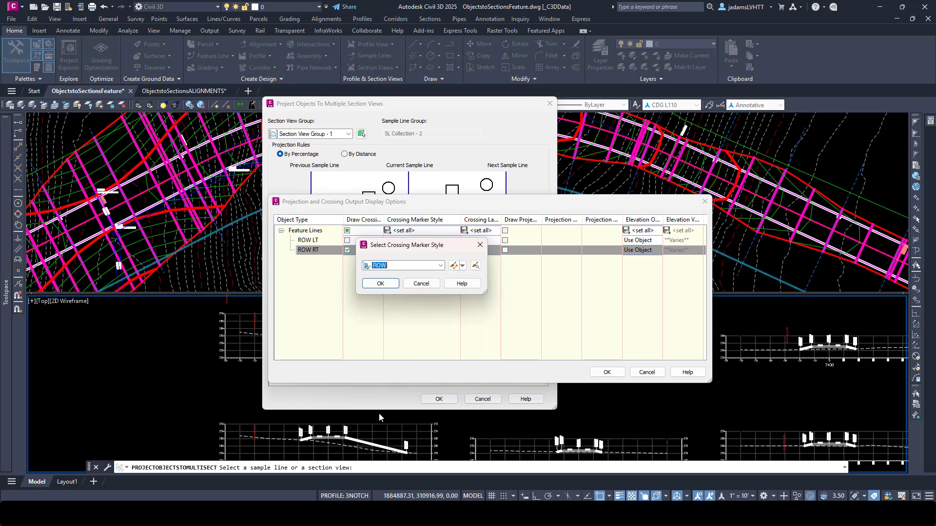
pyautogui.click(380, 284)
pyautogui.click(607, 372)
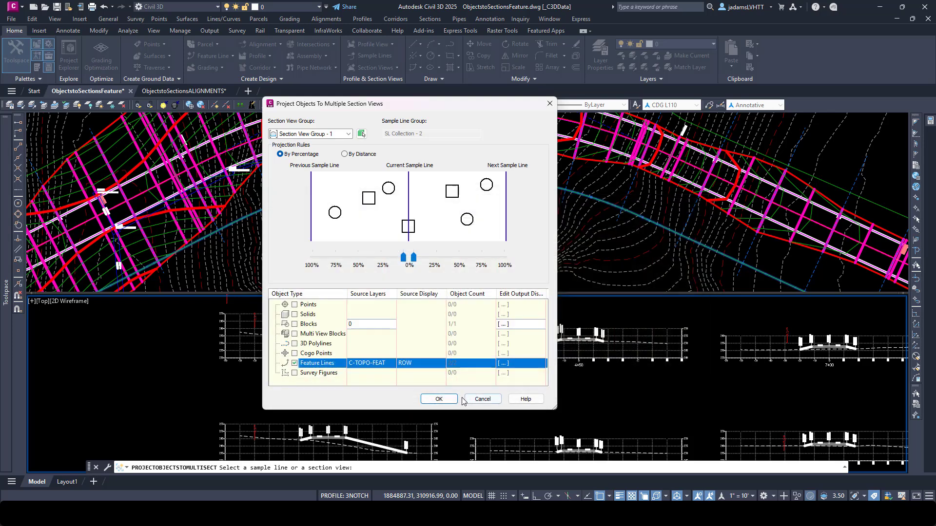
pyautogui.click(439, 399)
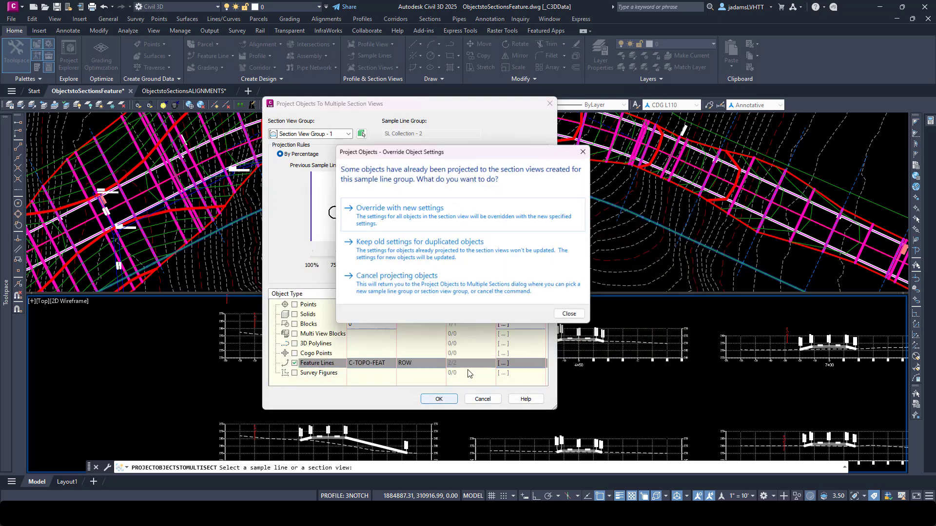
pyautogui.click(403, 222)
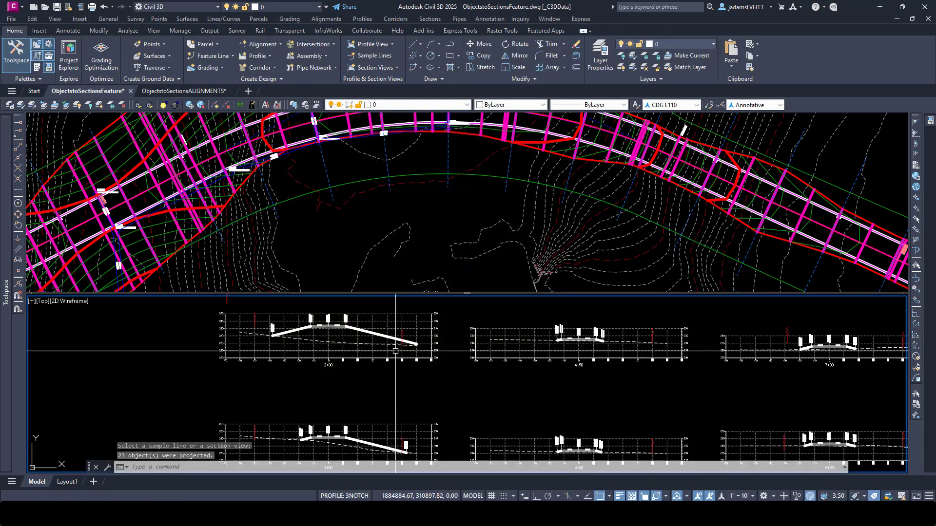
# Examine the ROW RT and ROW LT markers in several section views against the existing ground line
pyautogui.scroll(6, 395, 351)
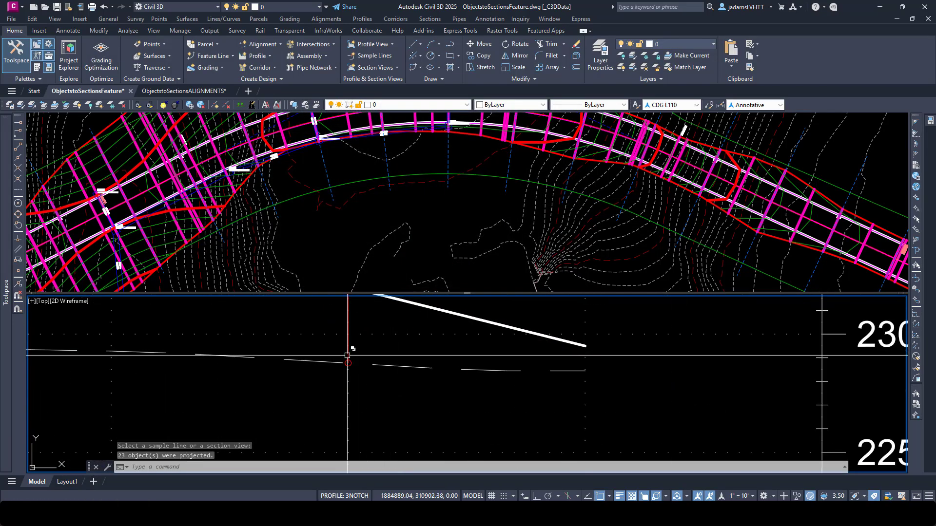
pyautogui.scroll(2, 347, 355)
pyautogui.scroll(-4, 336, 361)
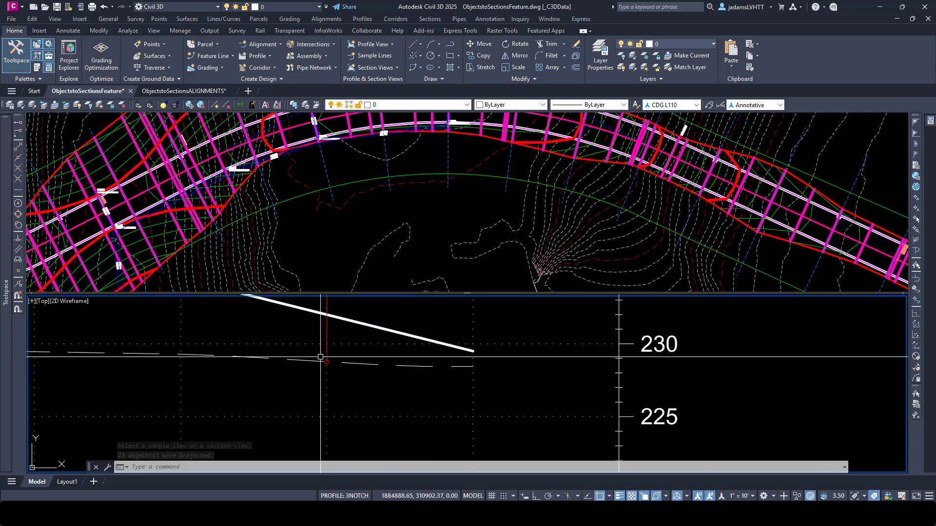
pyautogui.scroll(-5, 320, 357)
pyautogui.scroll(4, 818, 351)
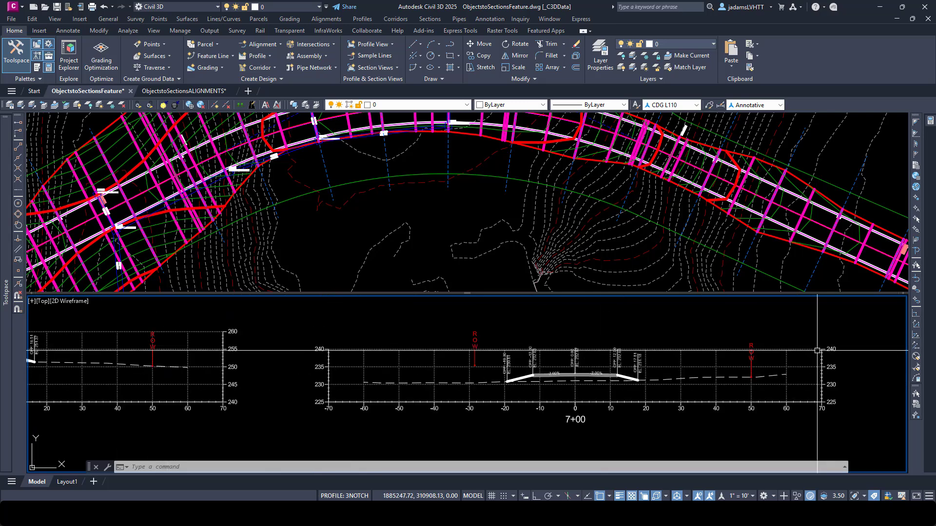
pyautogui.scroll(6, 717, 370)
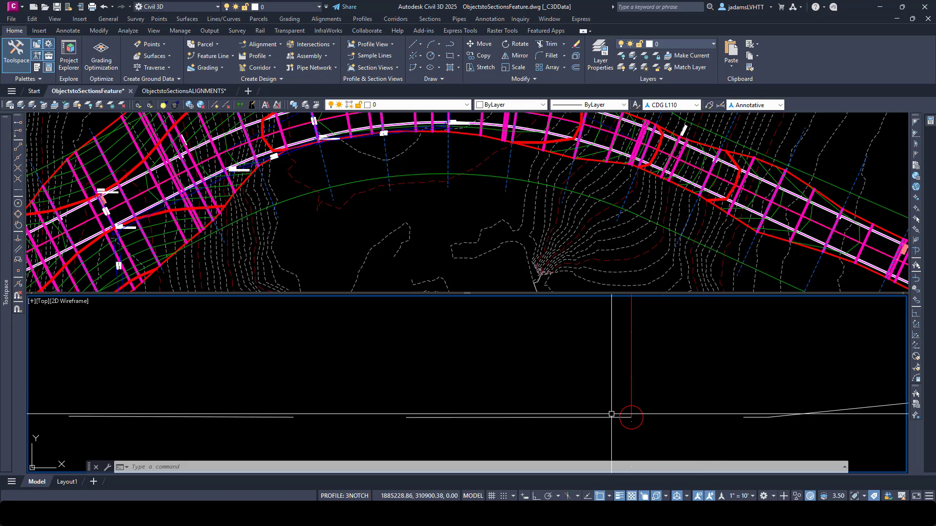
# Examine both ROW markers against the existing ground in one section view, and the right-of-way lines along the corridor curve in plan
pyautogui.scroll(-6, 514, 397)
pyautogui.scroll(3, 727, 383)
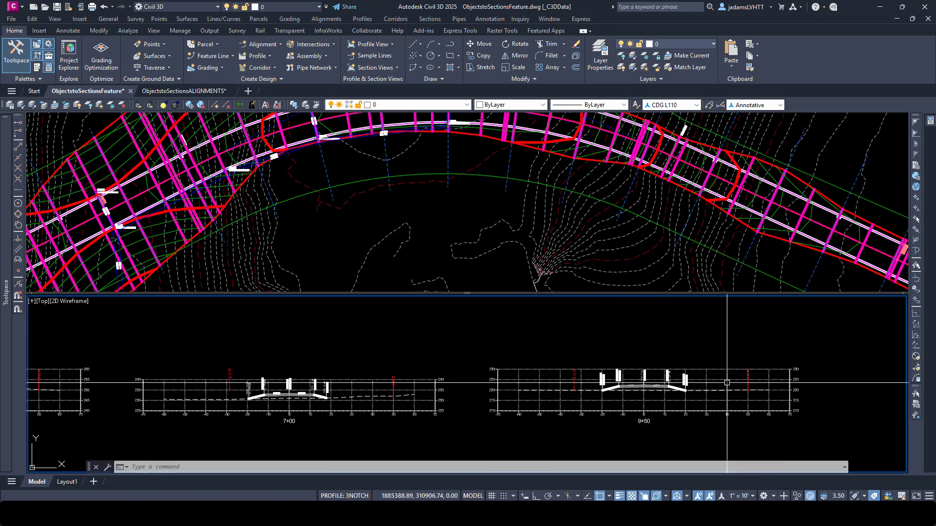
pyautogui.scroll(6, 726, 382)
pyautogui.scroll(-4, 682, 389)
pyautogui.click(434, 208)
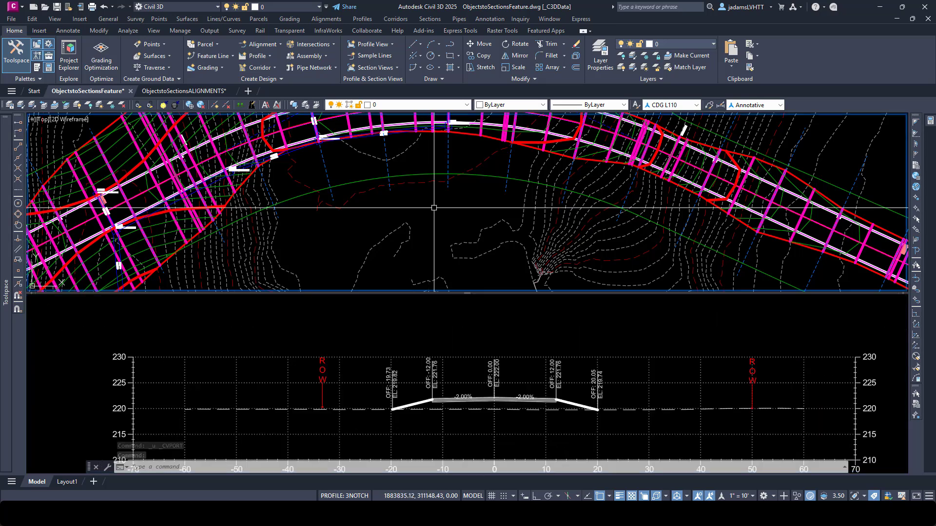
pyautogui.scroll(-2, 448, 220)
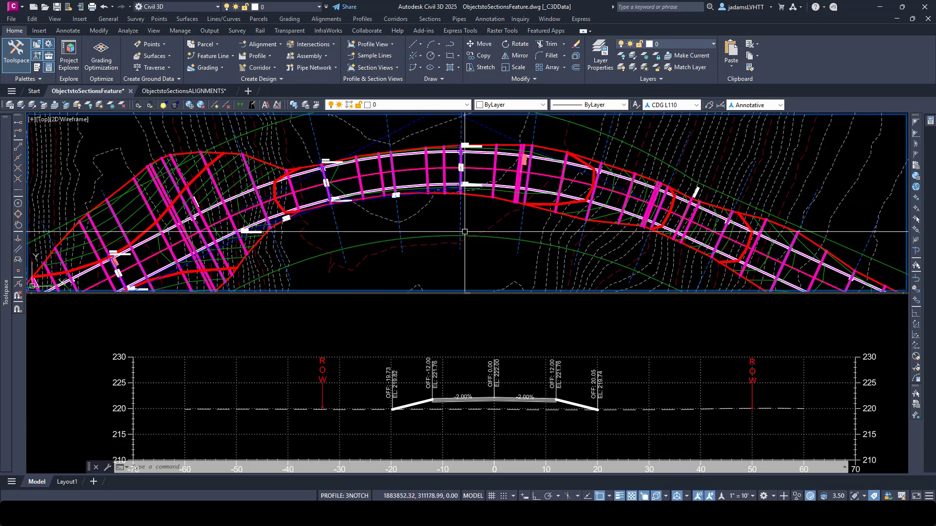
pyautogui.moveTo(465, 232); pyautogui.dragTo(475, 272, button='middle')
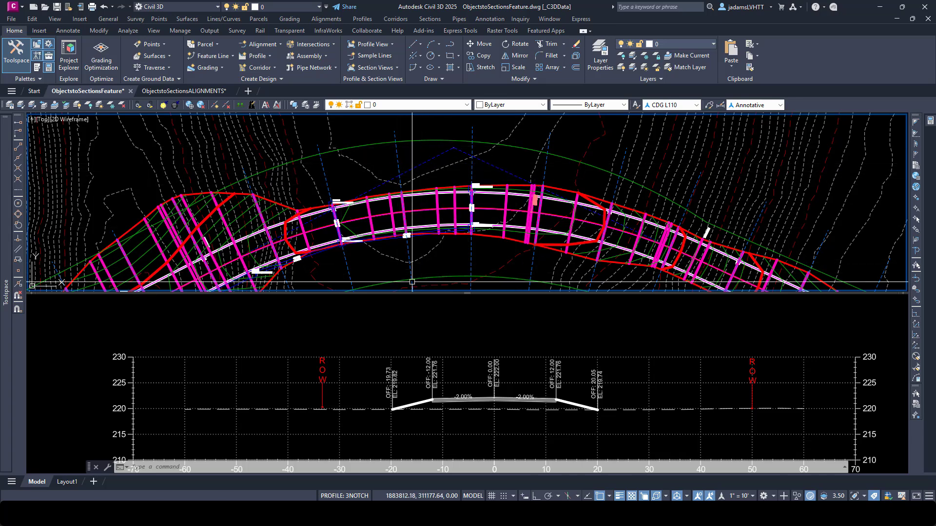
pyautogui.click(601, 343)
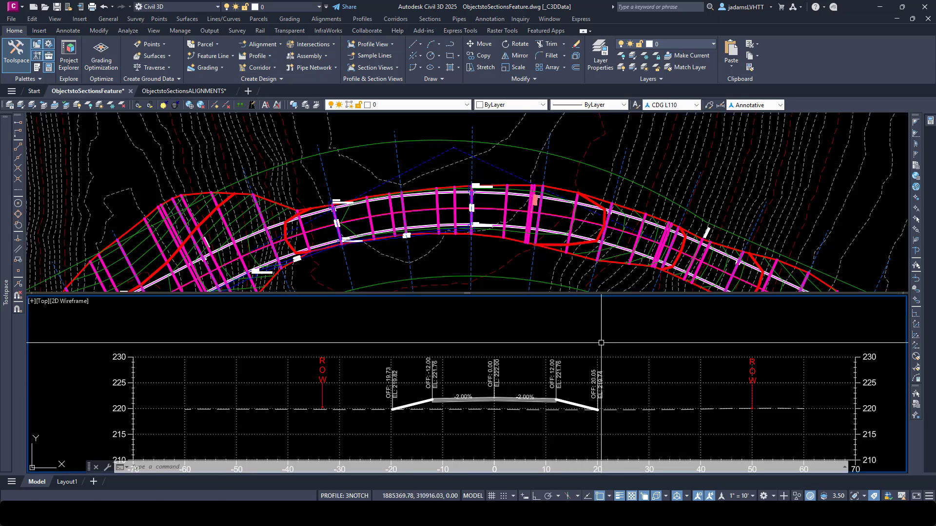
pyautogui.click(444, 260)
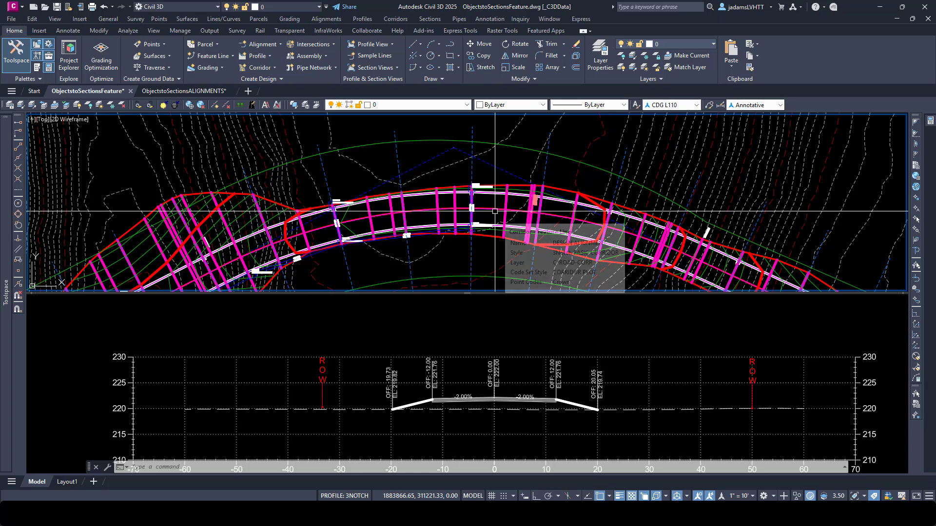
pyautogui.click(427, 341)
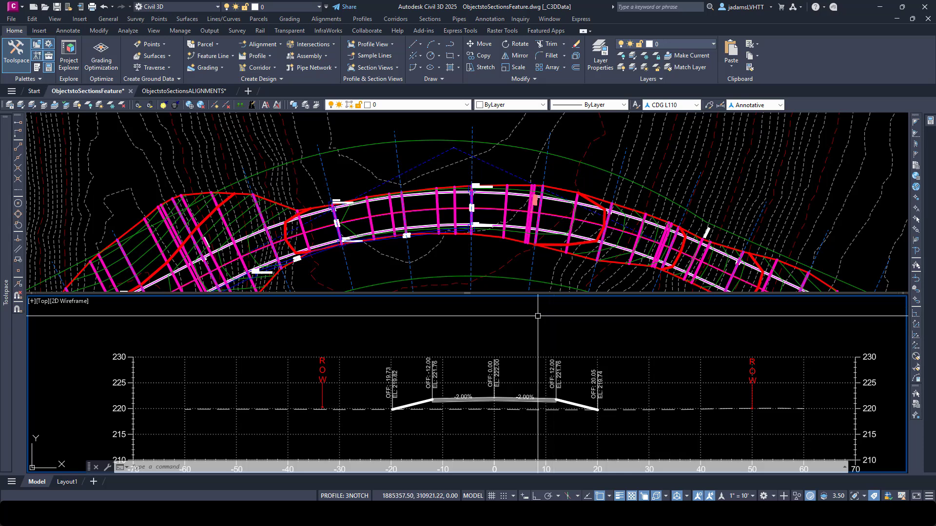
pyautogui.click(495, 218)
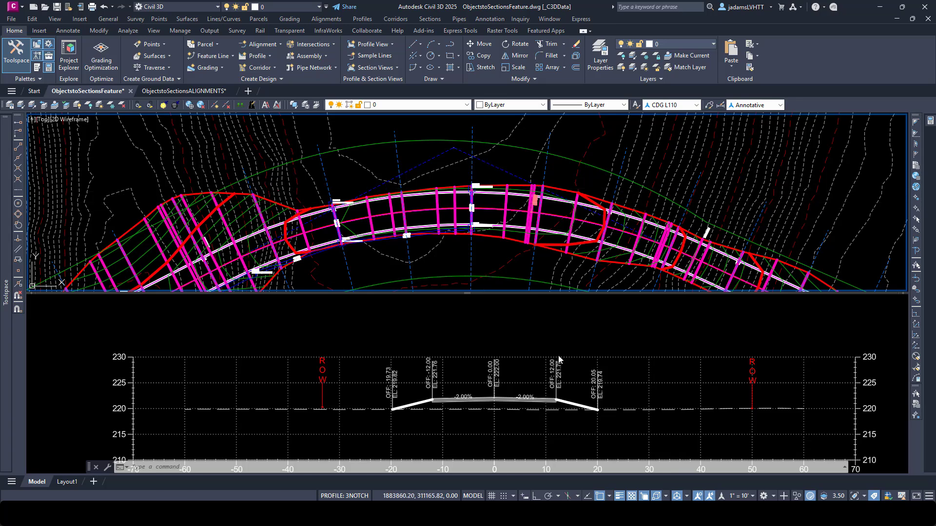
pyautogui.click(449, 310)
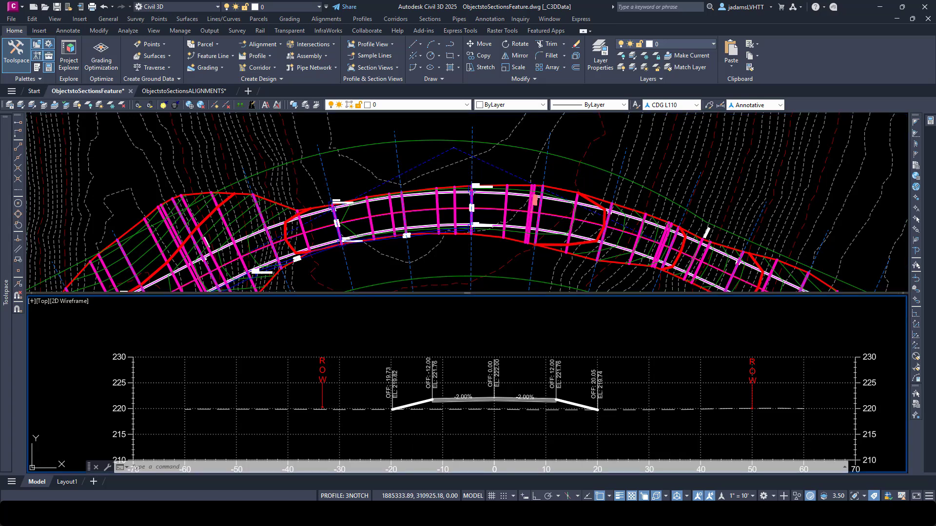